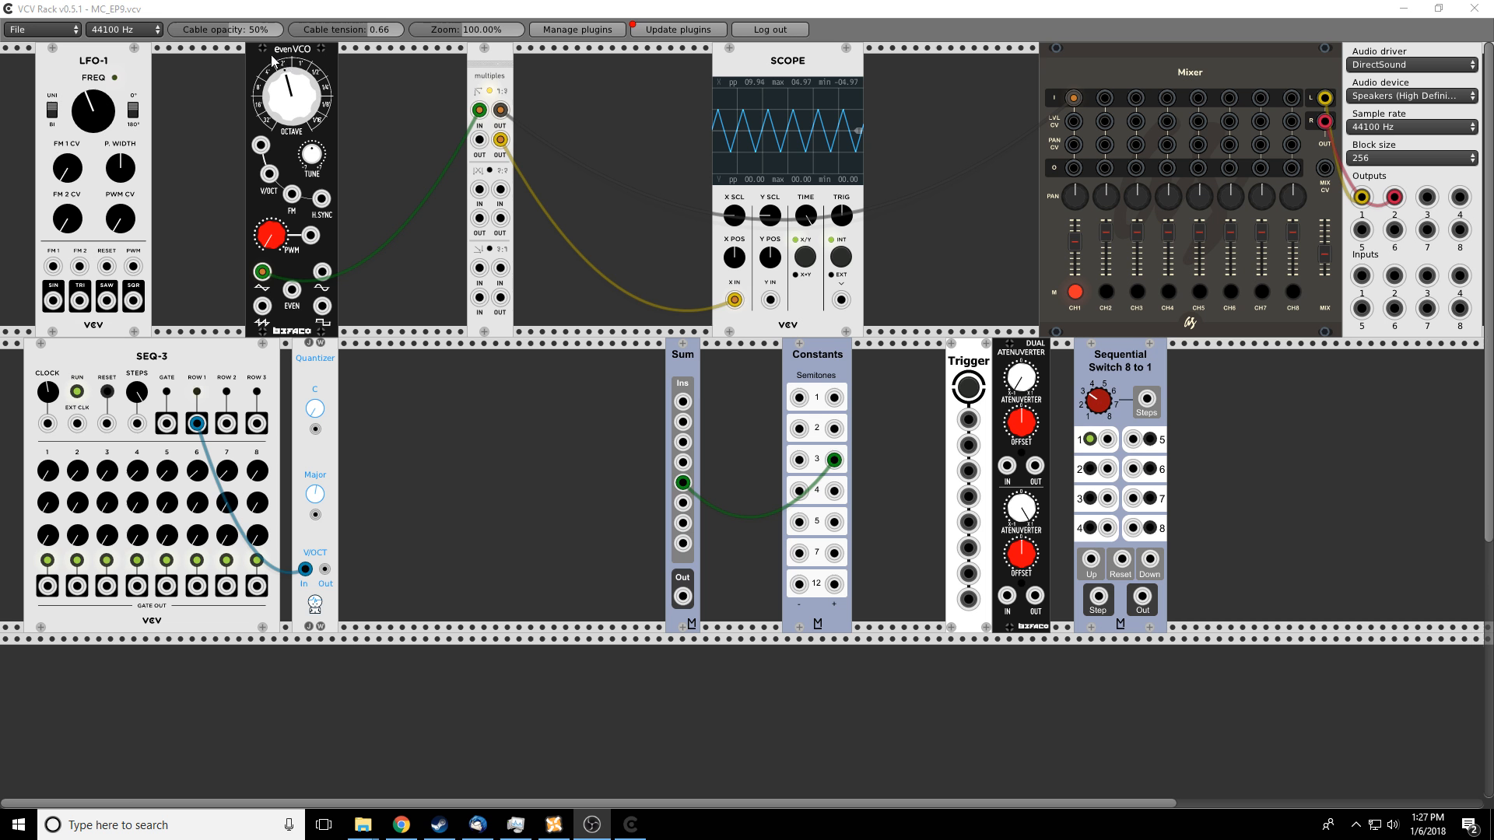
Unmute mixer channel 1 and move the evenVCO cable from the triangle output to the square output
left_click(1074, 292)
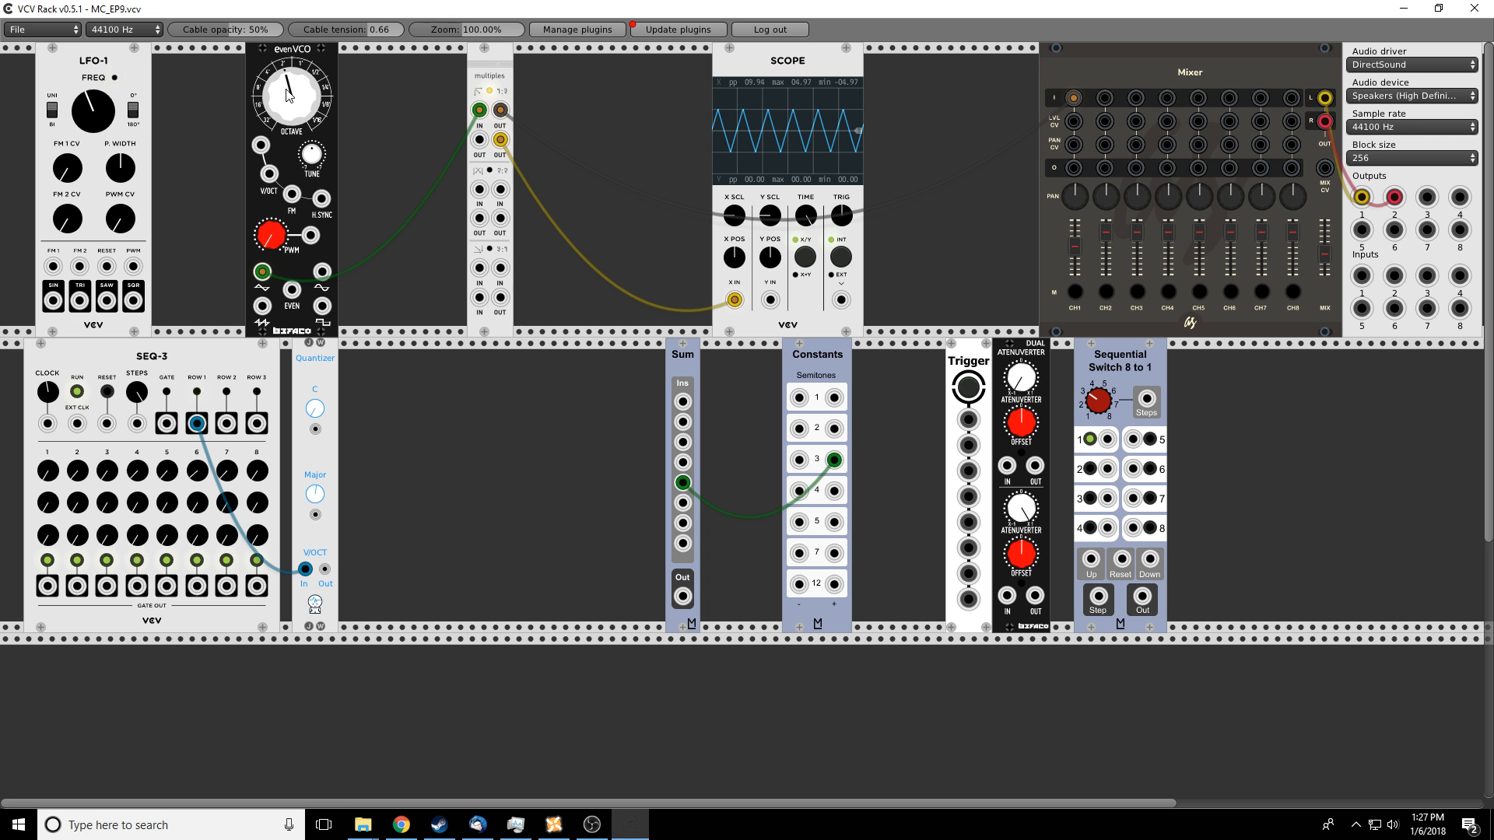
mouse_move(286, 89)
left_mouse_down()
mouse_move(286, 8)
mouse_move(286, 90)
mouse_move(286, 47)
mouse_move(300, 77)
left_mouse_up()
mouse_move(262, 272)
left_mouse_down()
mouse_move(259, 318)
mouse_move(322, 273)
mouse_move(323, 307)
left_mouse_up()
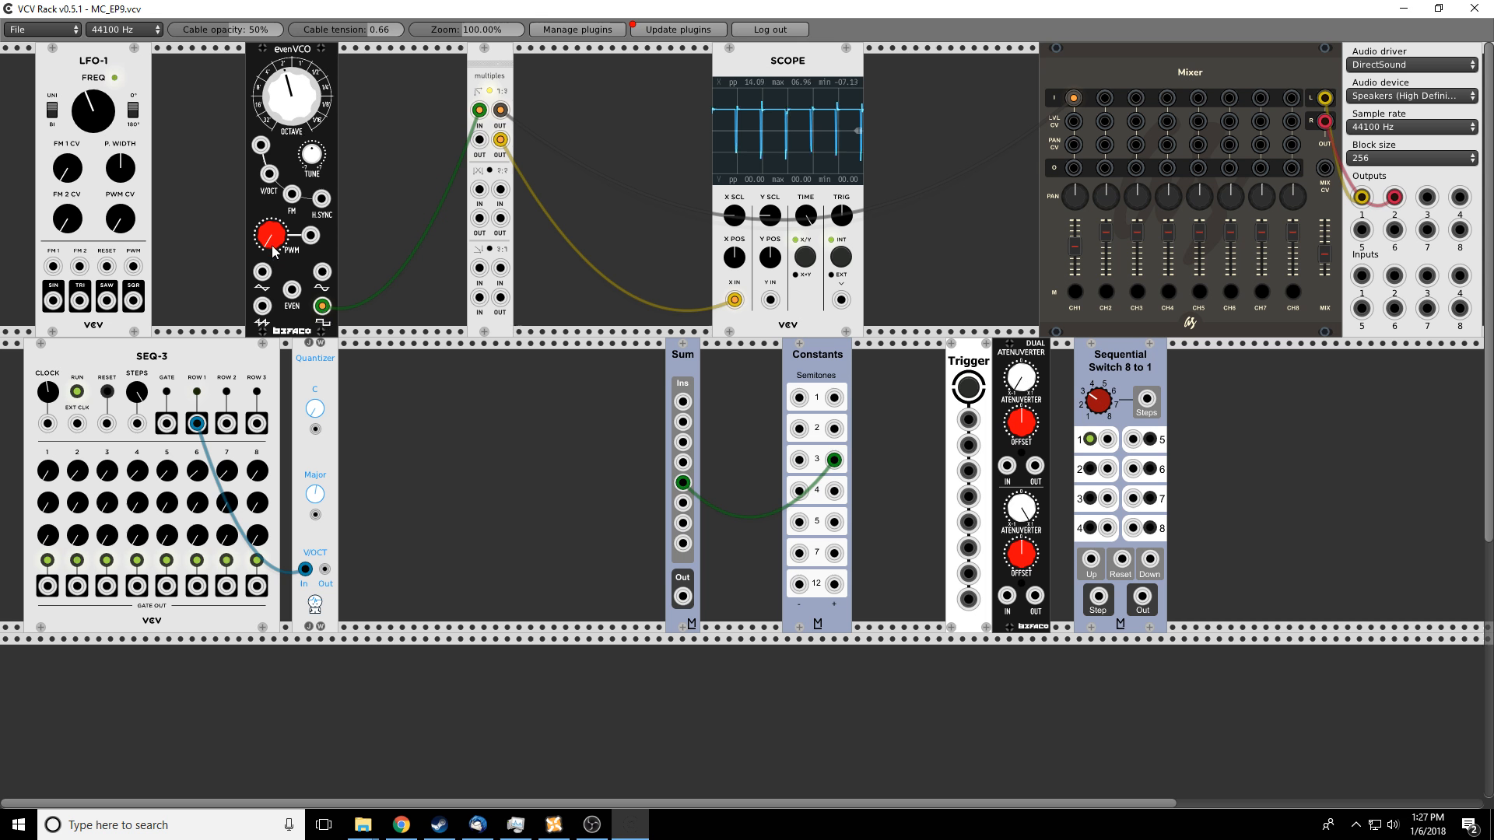
Raise the evenVCO pulse width and modulate it with the LFO-1 sine output at a faster LFO frequency
left_click_drag(264, 234, 277, 227)
left_click_drag(277, 227, 277, 219)
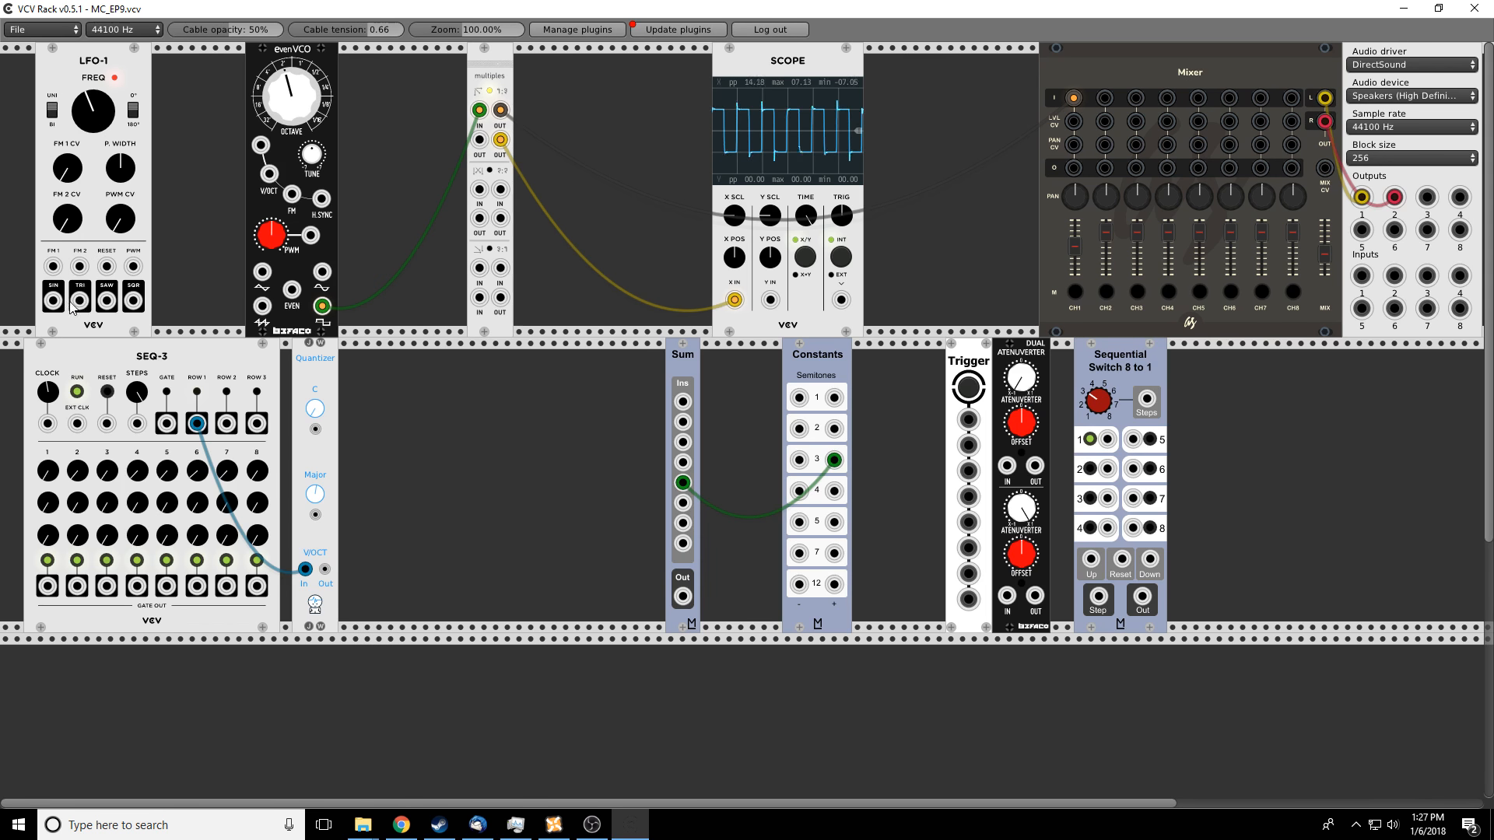
left_click_drag(53, 300, 309, 238)
left_click_drag(83, 108, 82, 95)
Move the evenVCO cable from the square output to the EVEN output, and adjust the Scope time and oscillator octave
left_click_drag(322, 306, 292, 294)
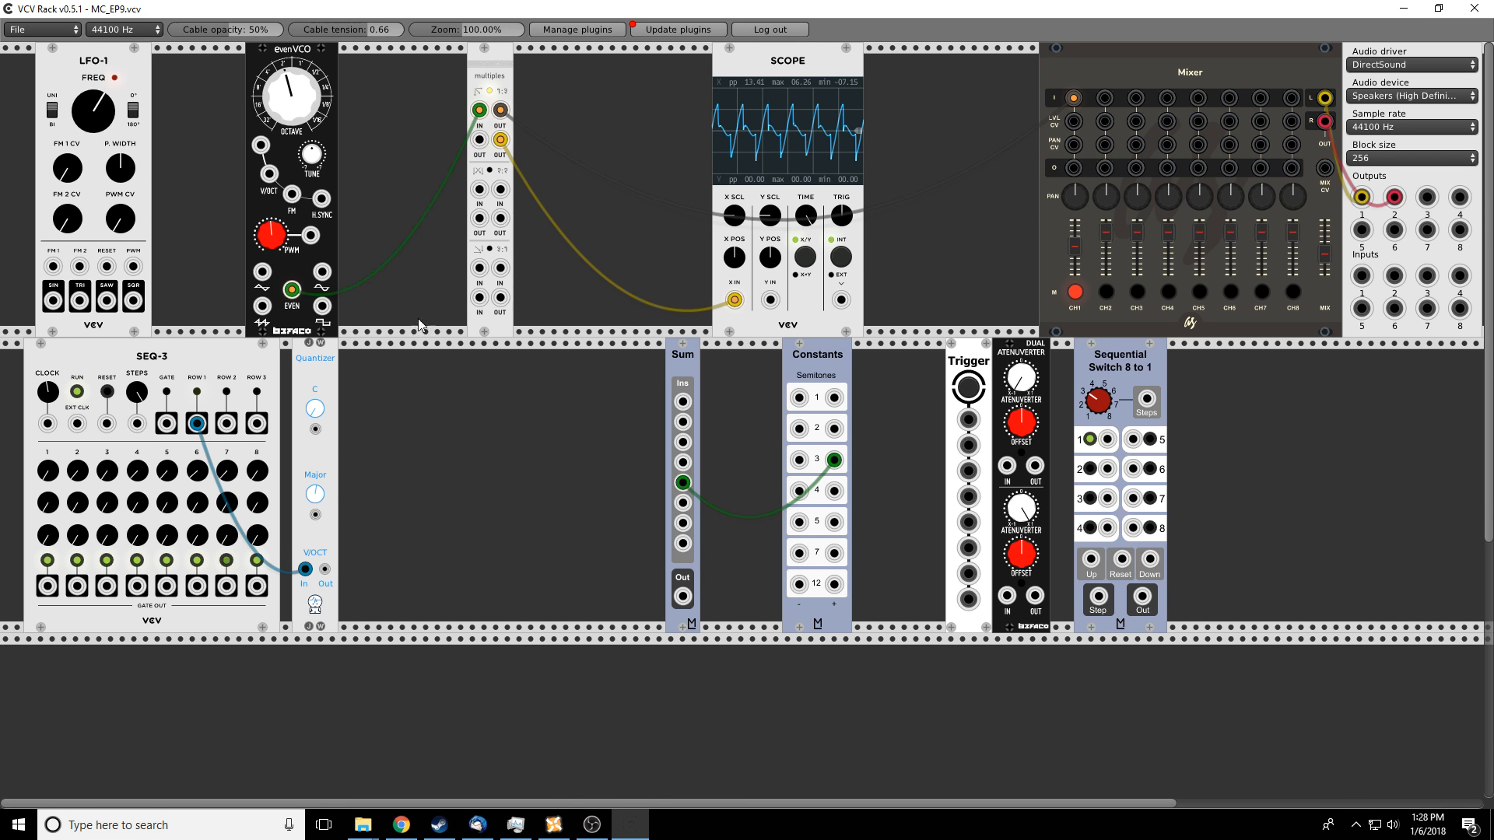
left_click_drag(806, 215, 806, 209)
left_click_drag(294, 101, 294, 133)
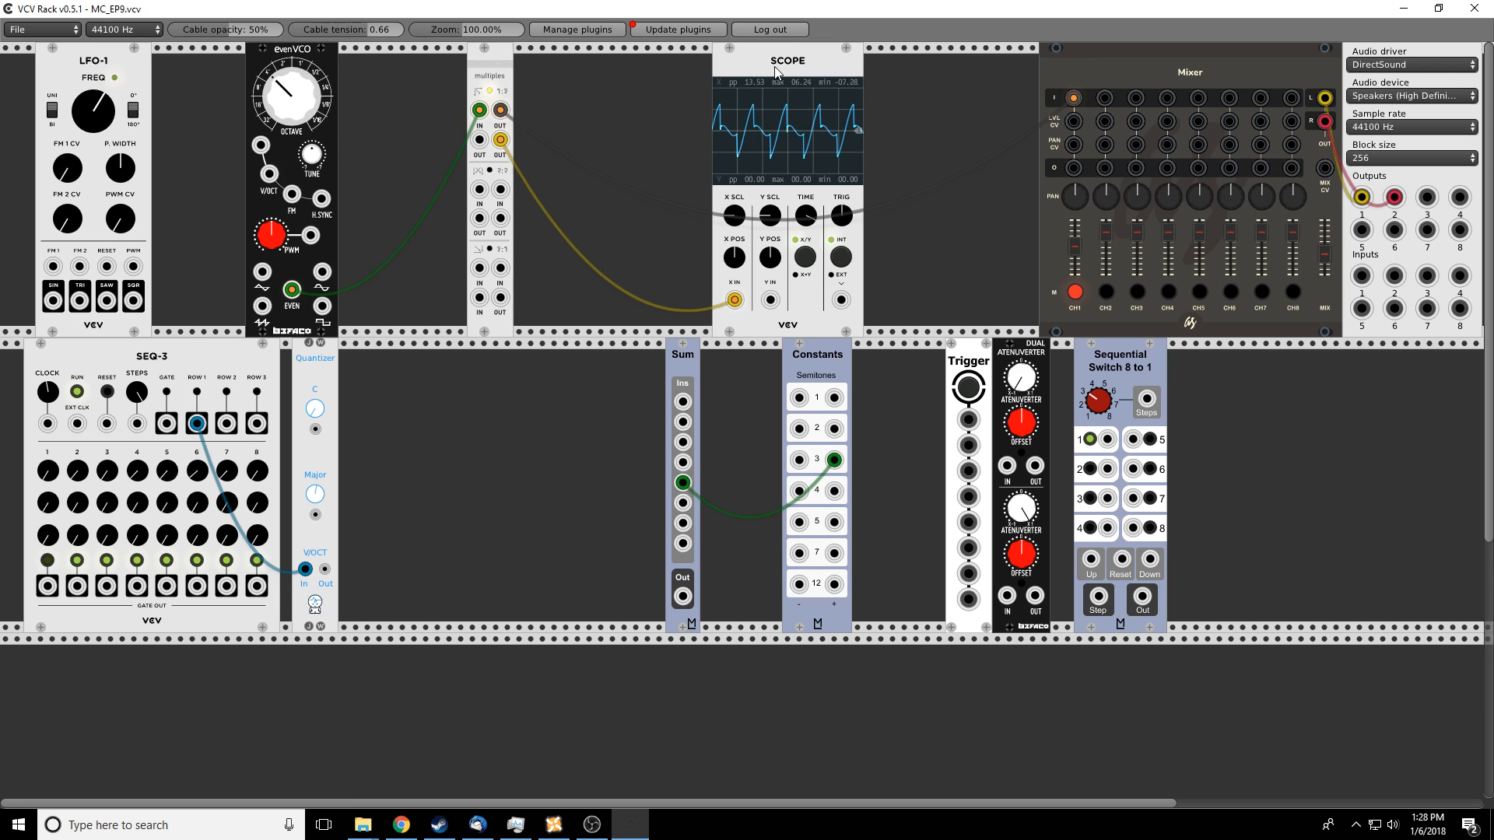
Move the Scope module directly beside the Mixer to free space after the multiples module
left_click_drag(753, 132, 928, 132)
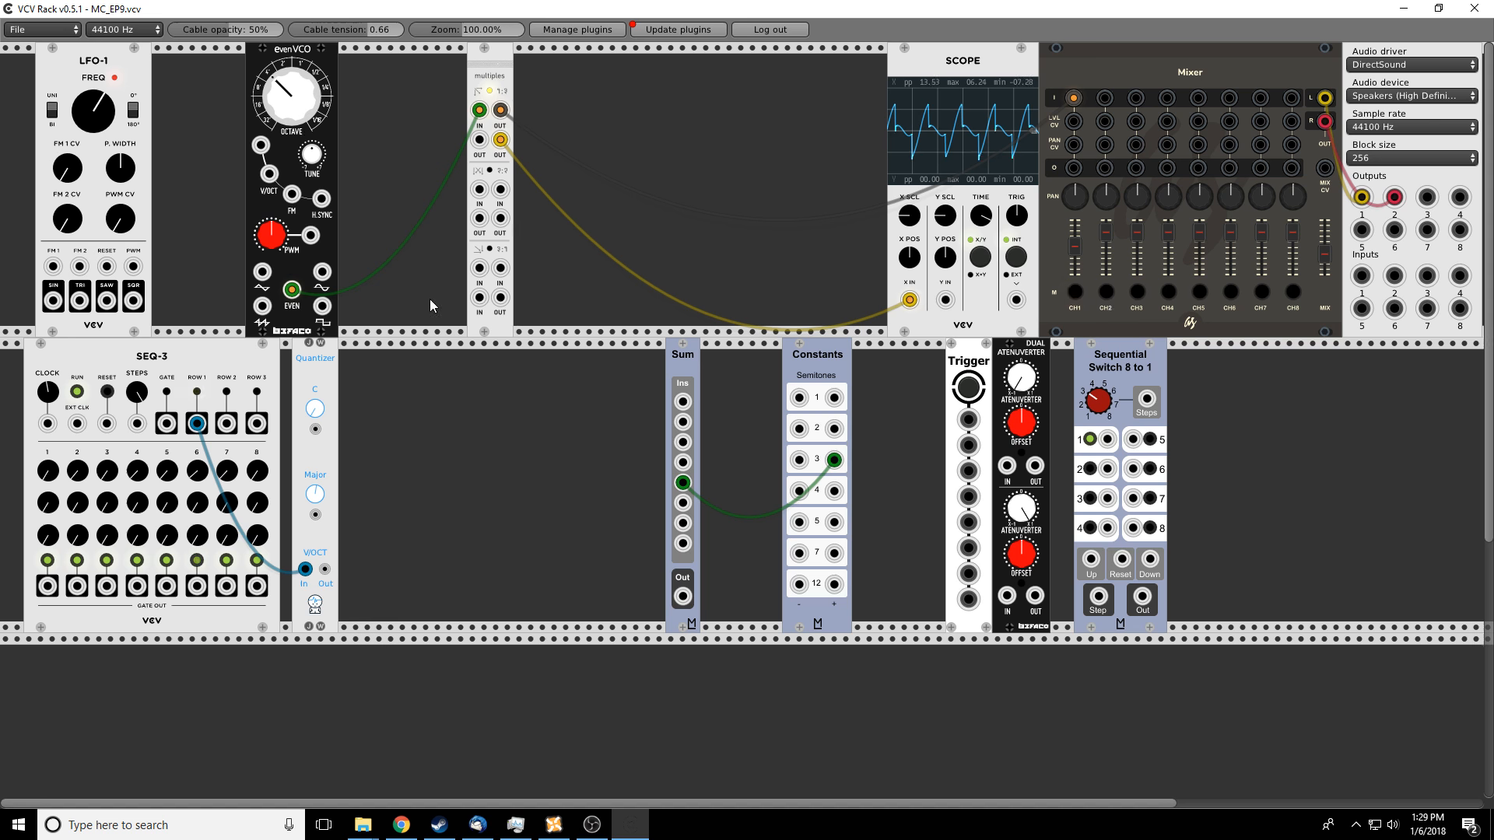
mouse_move(301, 101)
left_mouse_down()
mouse_move(301, 87)
mouse_move(300, 115)
mouse_move(300, 87)
mouse_move(300, 101)
left_mouse_up()
left_click(1077, 293)
Add a Fundamental VCF, patch it between the multiple and mixer channel 1 through IN and LPF, and unmute the channel
right_click(628, 152)
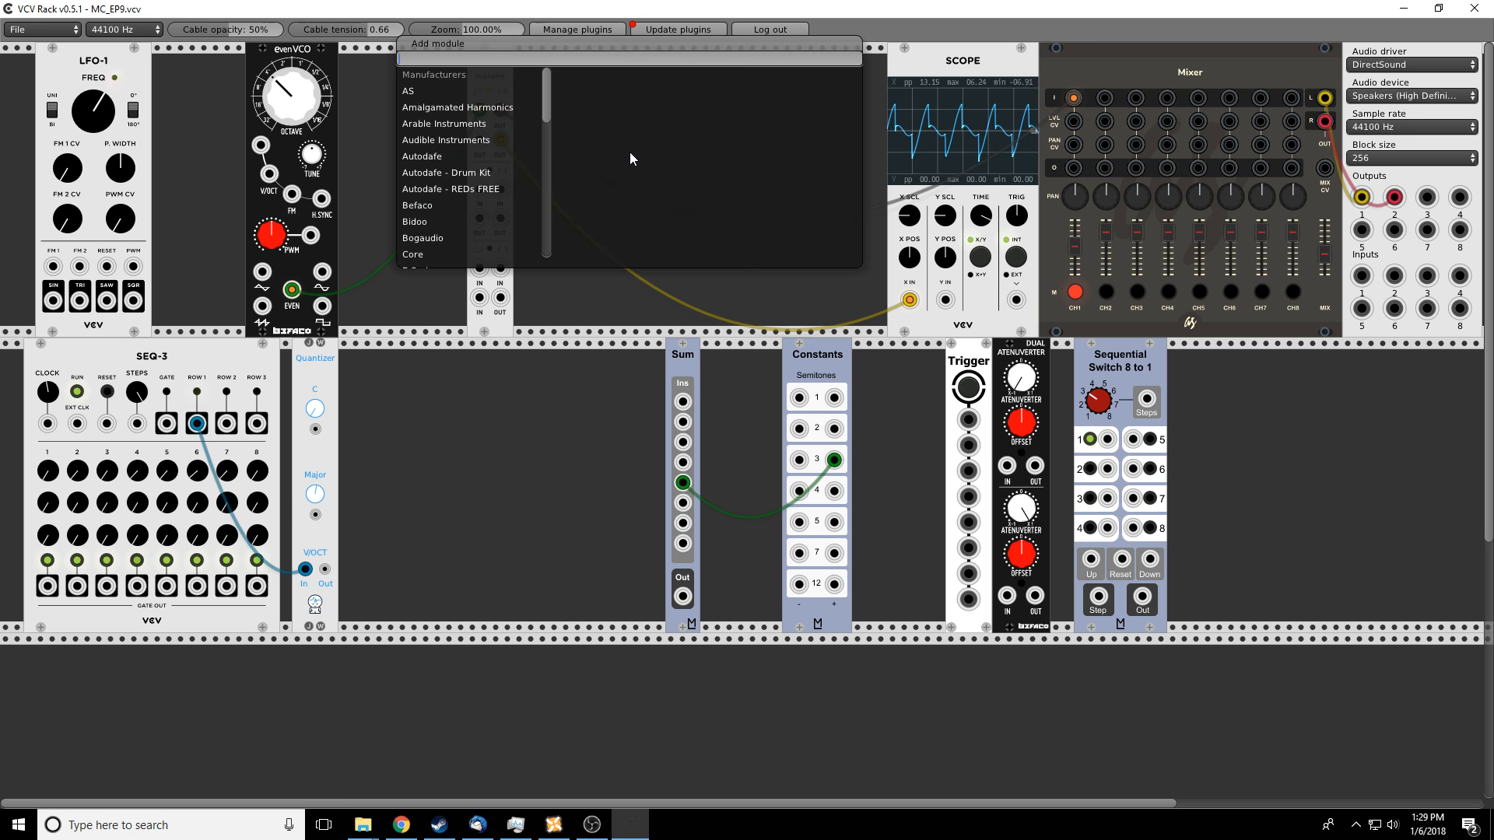
mouse_move(439, 208)
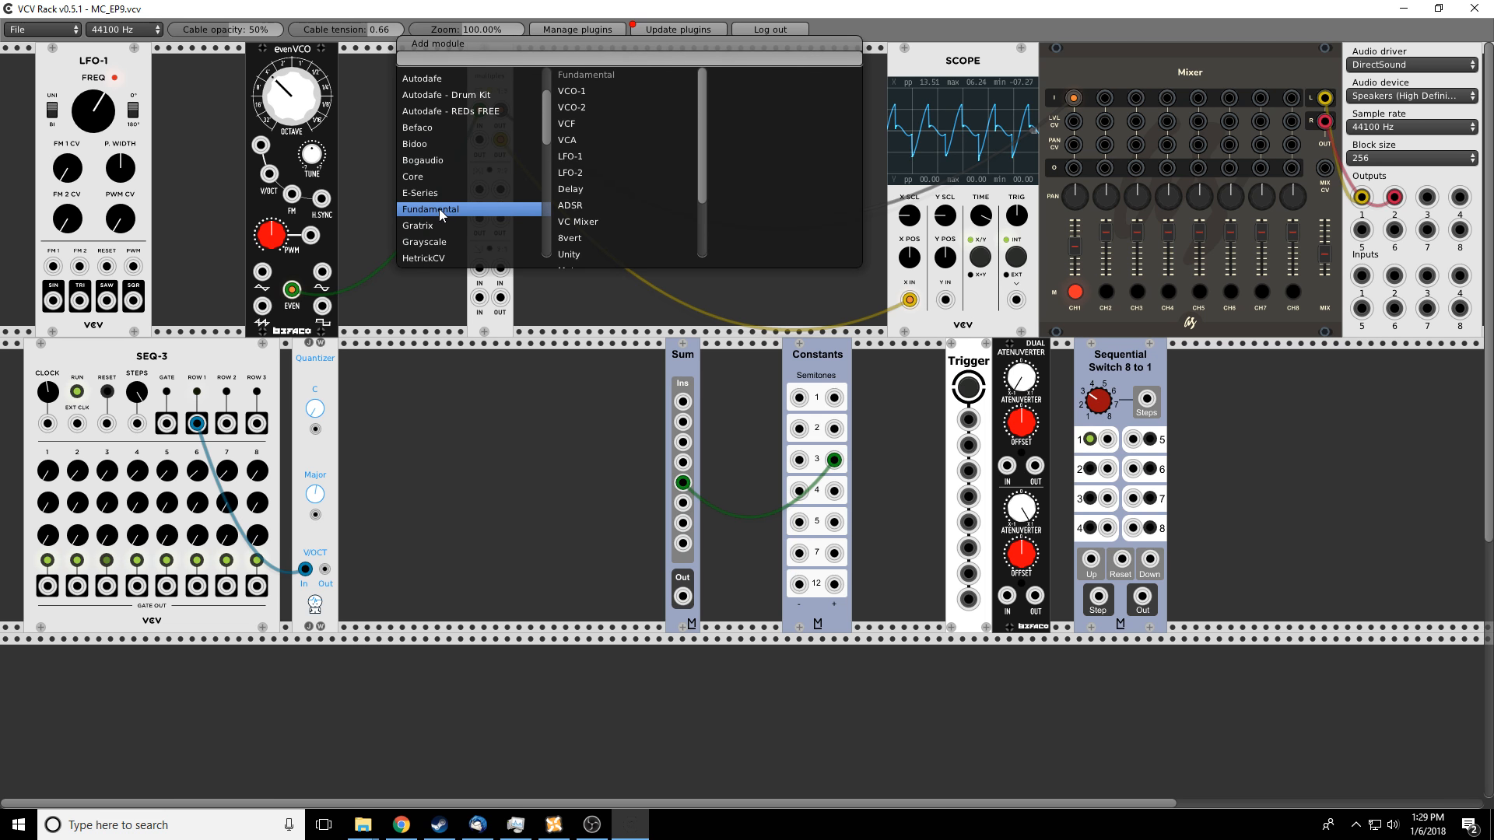
left_click(581, 123)
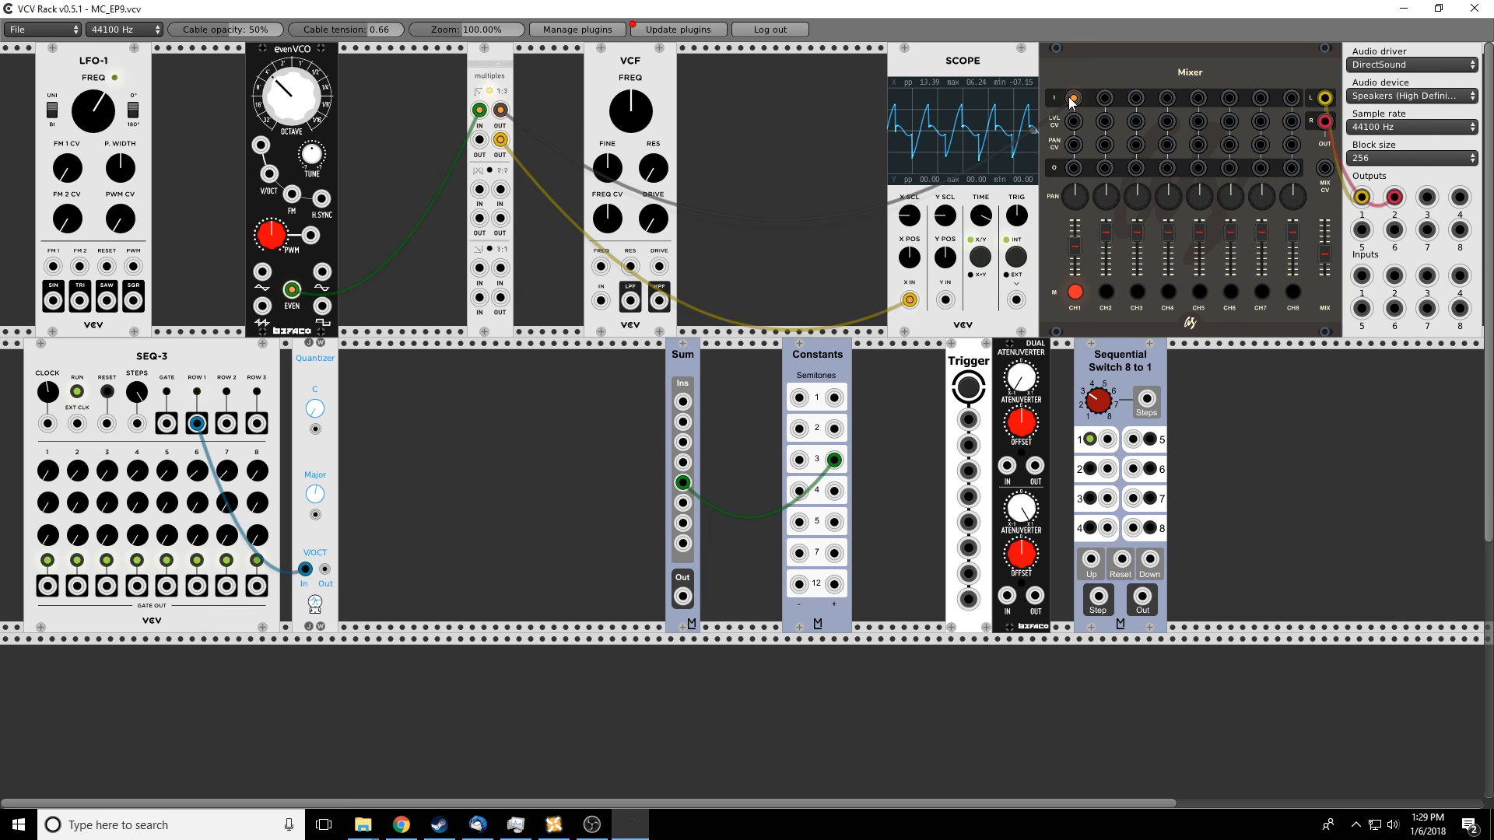
left_click_drag(501, 111, 1074, 97)
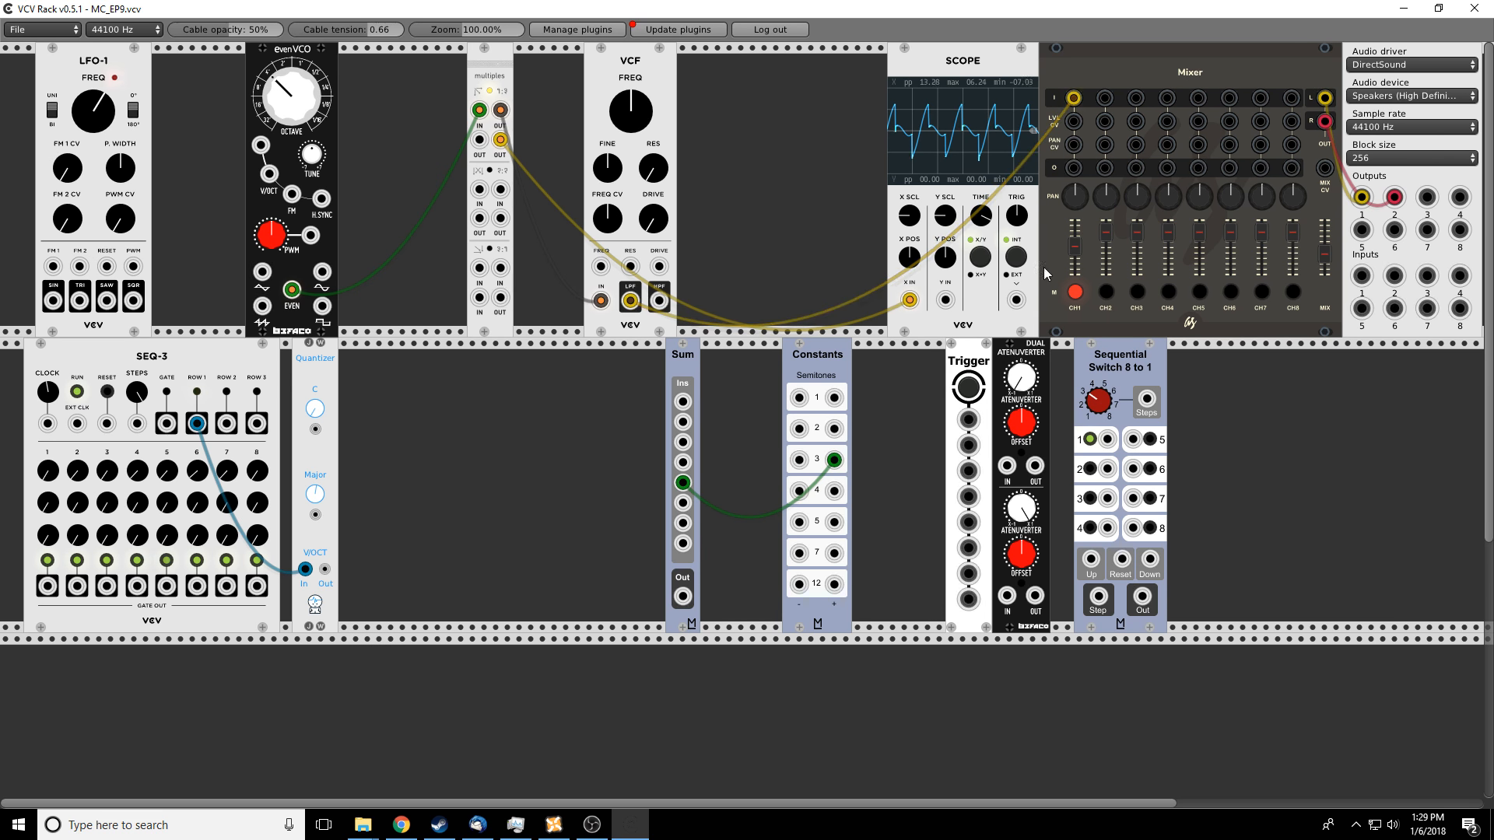
left_click(1074, 296)
Adjust the VCF frequency, resonance and drive, and raise the evenVCO octave
left_click_drag(629, 113, 630, 85)
left_click_drag(650, 173, 627, 102)
left_click_drag(652, 227, 633, 67)
left_click_drag(292, 97, 291, 8)
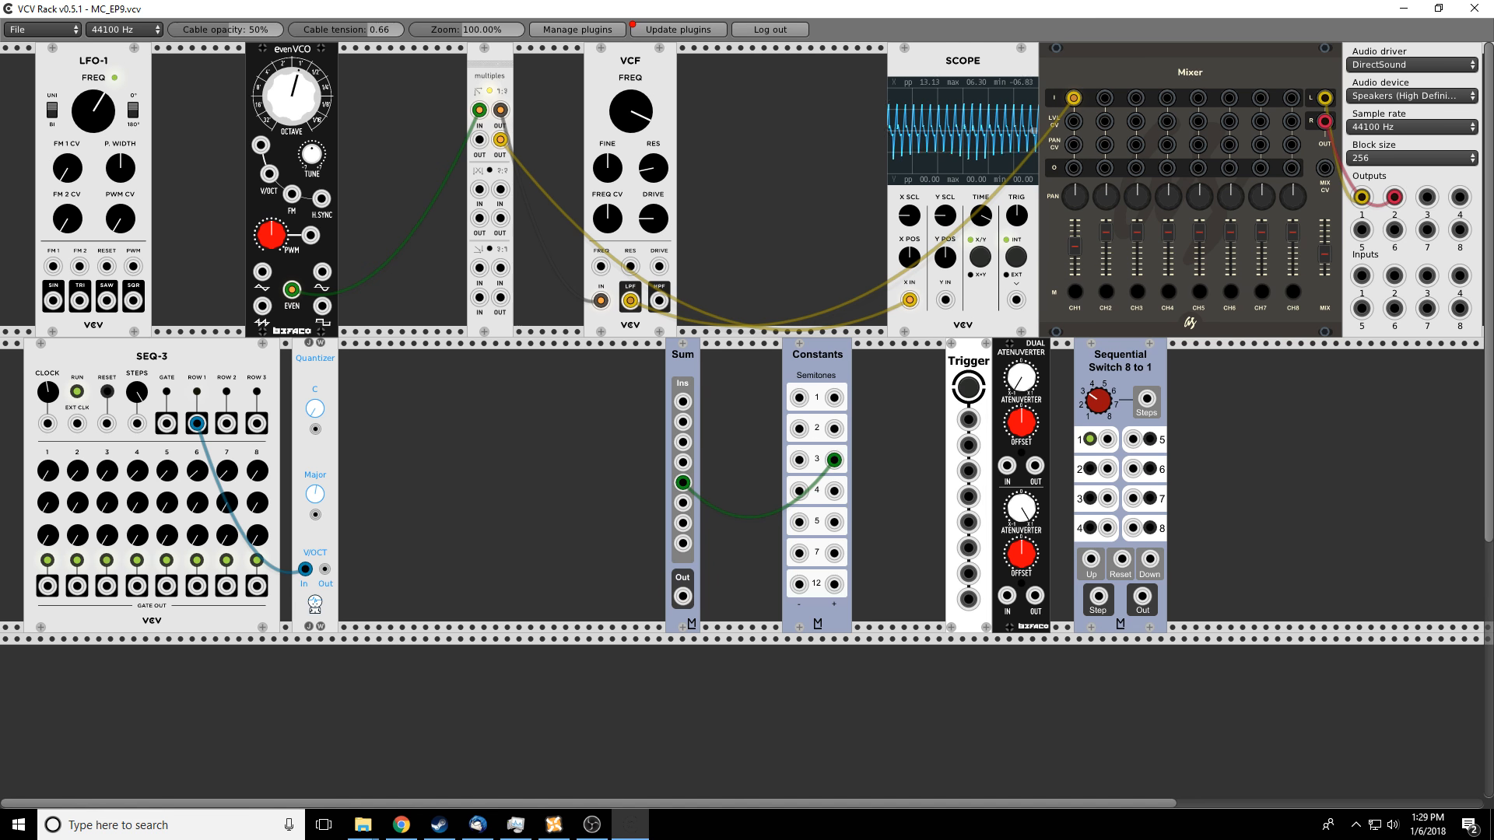
Move the VCF closer to the multiples module and lower the evenVCO octave while adjusting the filter frequency
mouse_move(674, 115)
left_mouse_down()
mouse_move(673, 408)
mouse_move(721, 115)
mouse_move(677, 123)
mouse_move(677, 154)
mouse_move(677, 134)
left_mouse_up()
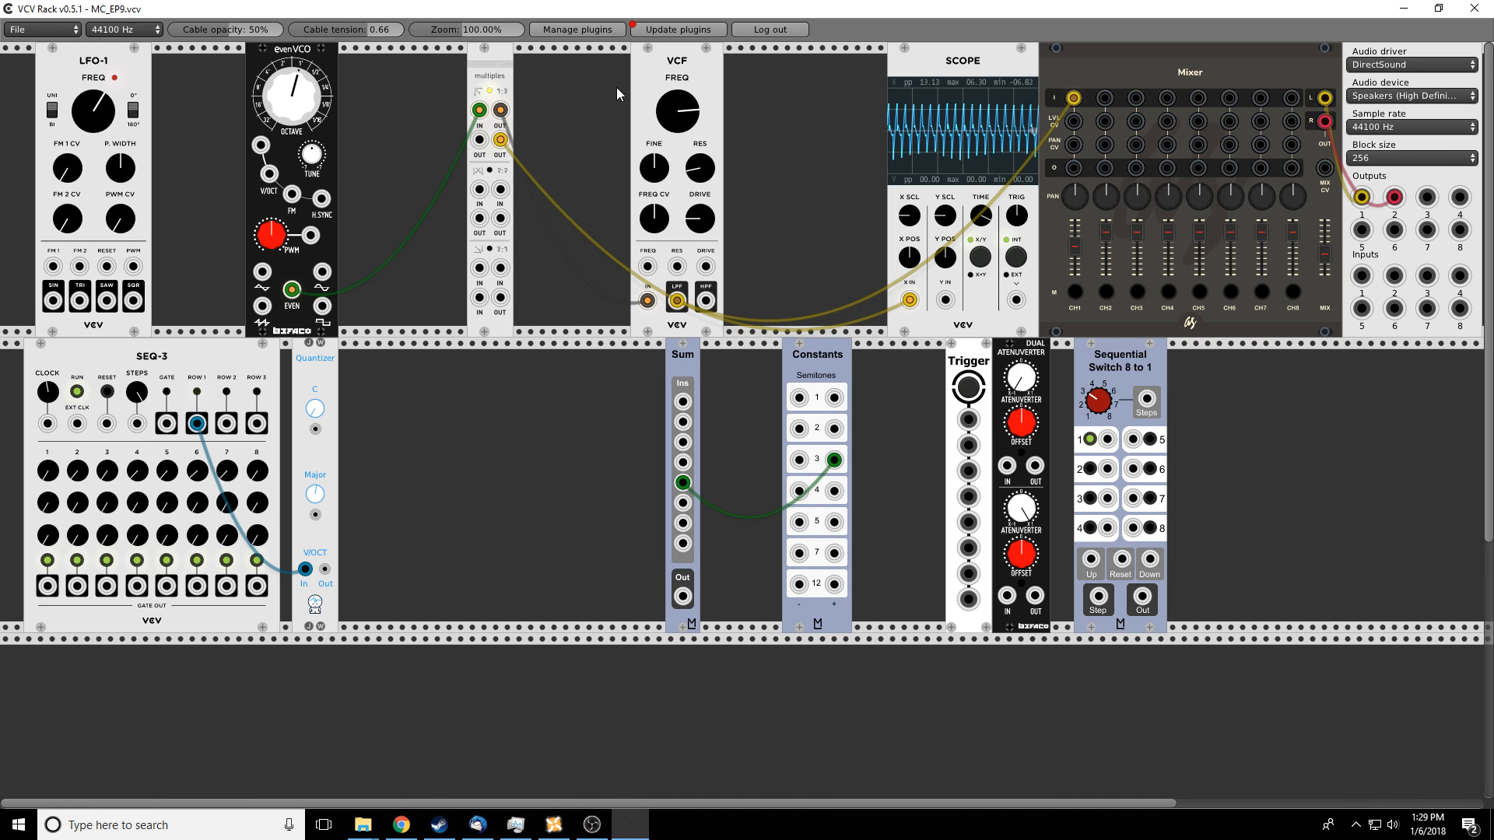
left_click_drag(673, 76, 613, 97)
left_click_drag(294, 85, 294, 136)
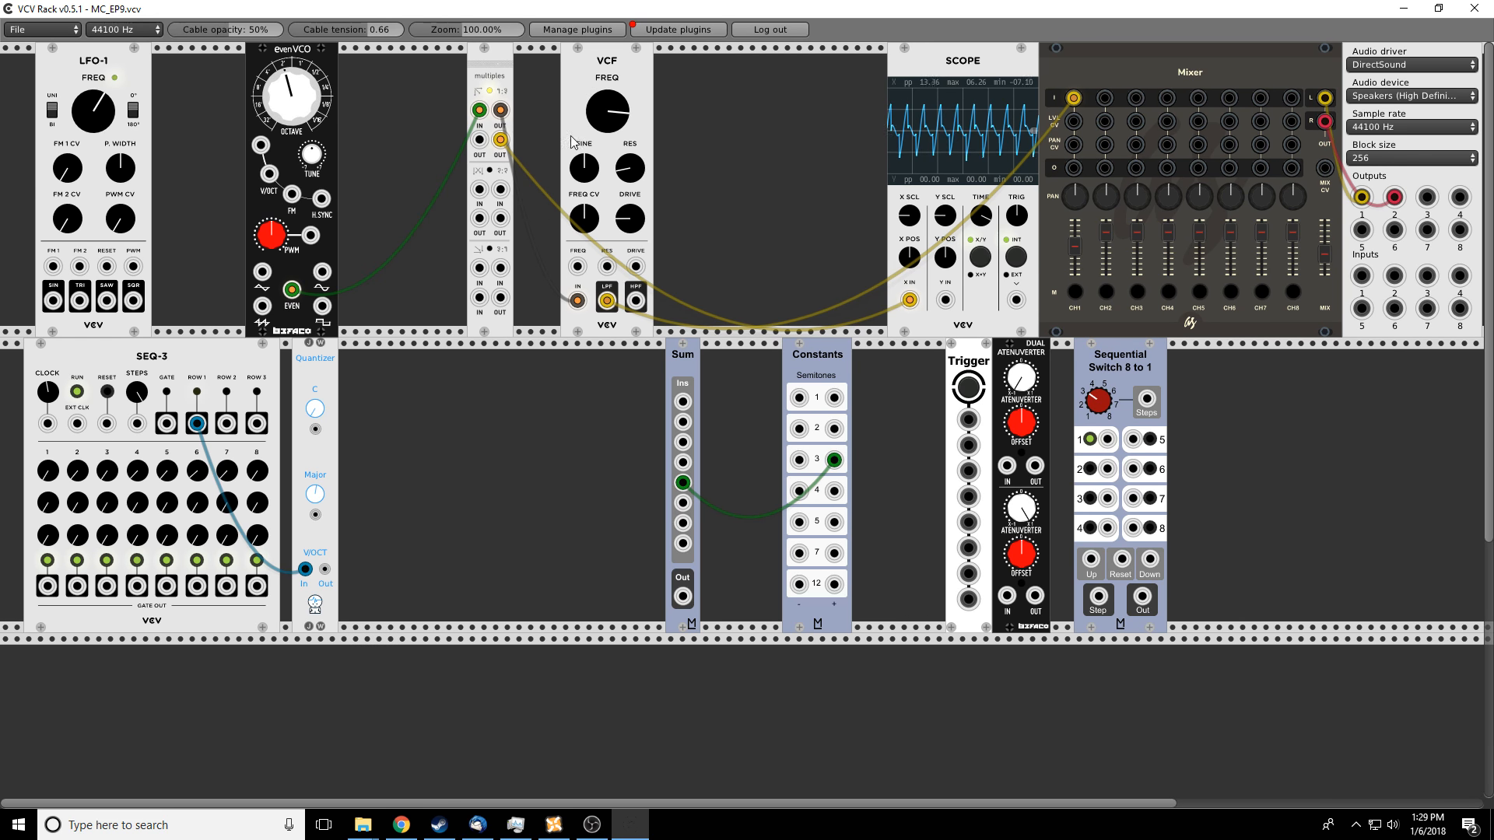
left_click_drag(606, 110, 607, 70)
left_click_drag(294, 90, 295, 117)
Lower the VCF frequency, readjust its resonance and drive, and mute mixer channel 1
left_click_drag(607, 110, 606, 131)
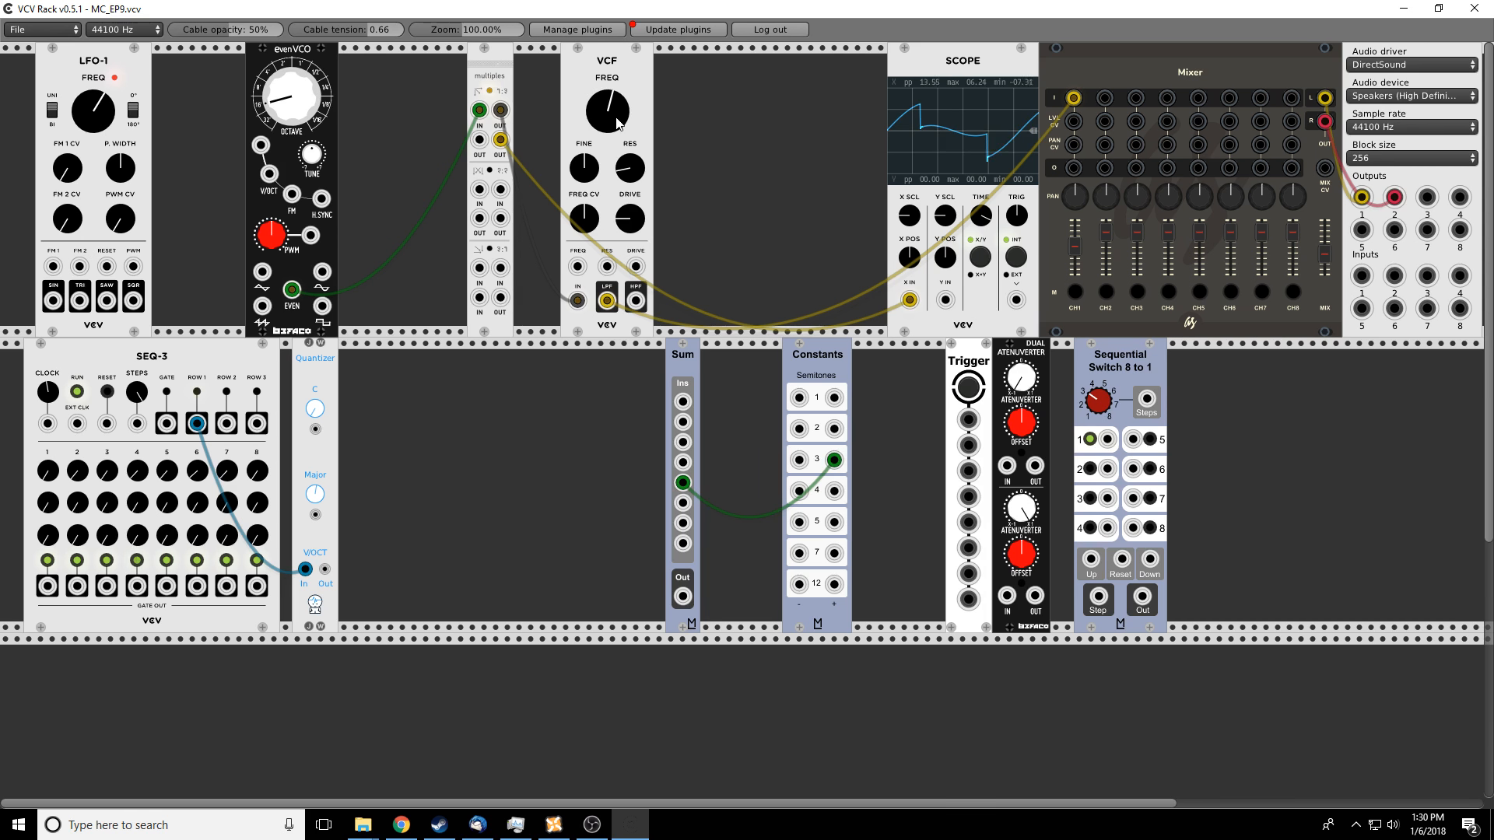
left_click_drag(607, 111, 607, 115)
left_click_drag(622, 186, 622, 162)
left_click_drag(607, 110, 607, 123)
left_click_drag(630, 219, 630, 210)
mouse_move(599, 123)
left_mouse_down()
mouse_move(607, 70)
mouse_move(607, 104)
left_mouse_up()
left_click(1078, 291)
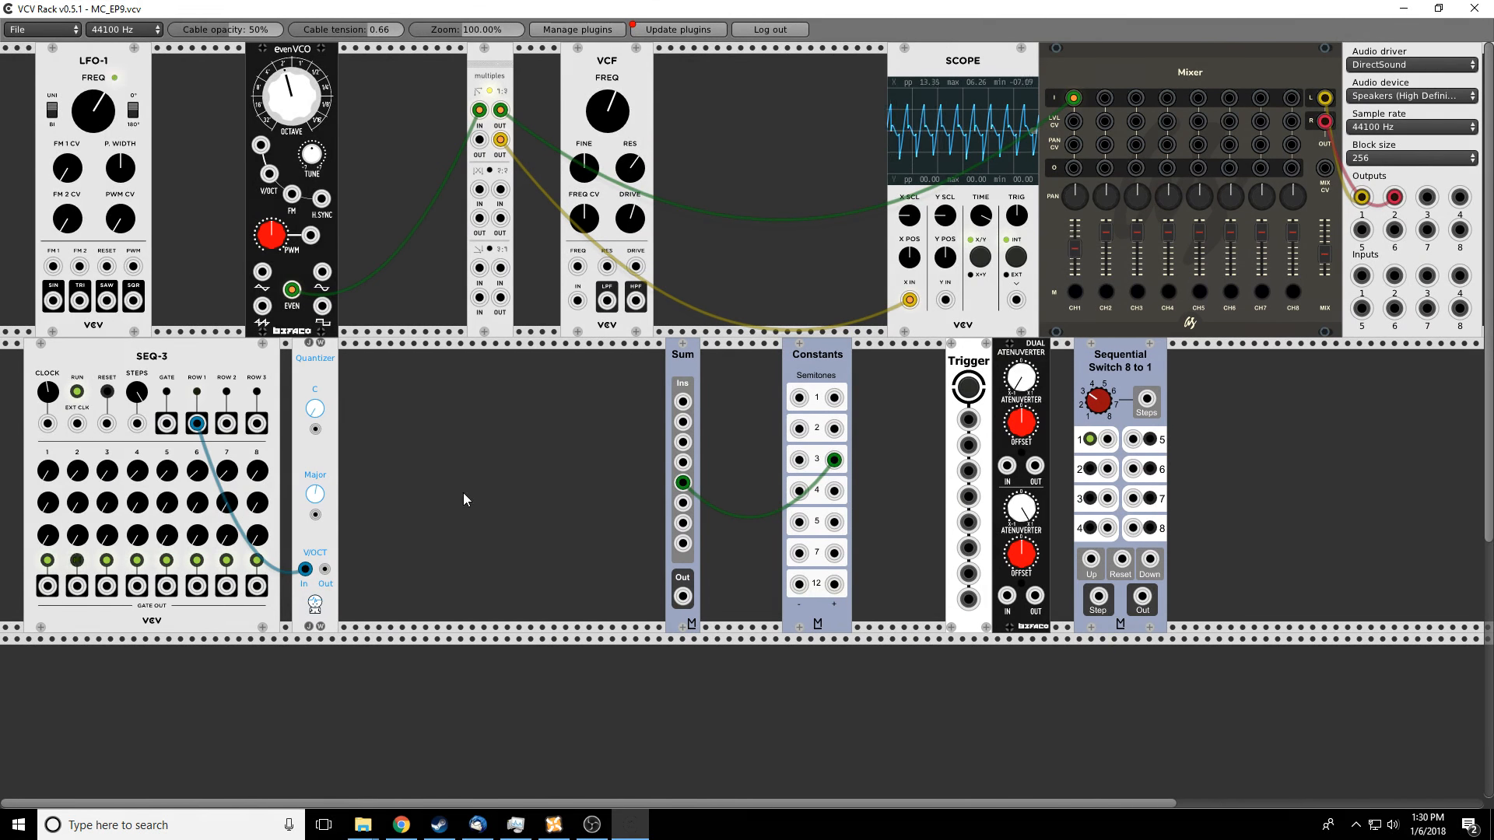
Patch the Quantizer output to the evenVCO V/OCT input with mixer channel 1 muted, and unmute the channel
left_click(1074, 292)
left_click_drag(326, 569, 269, 173)
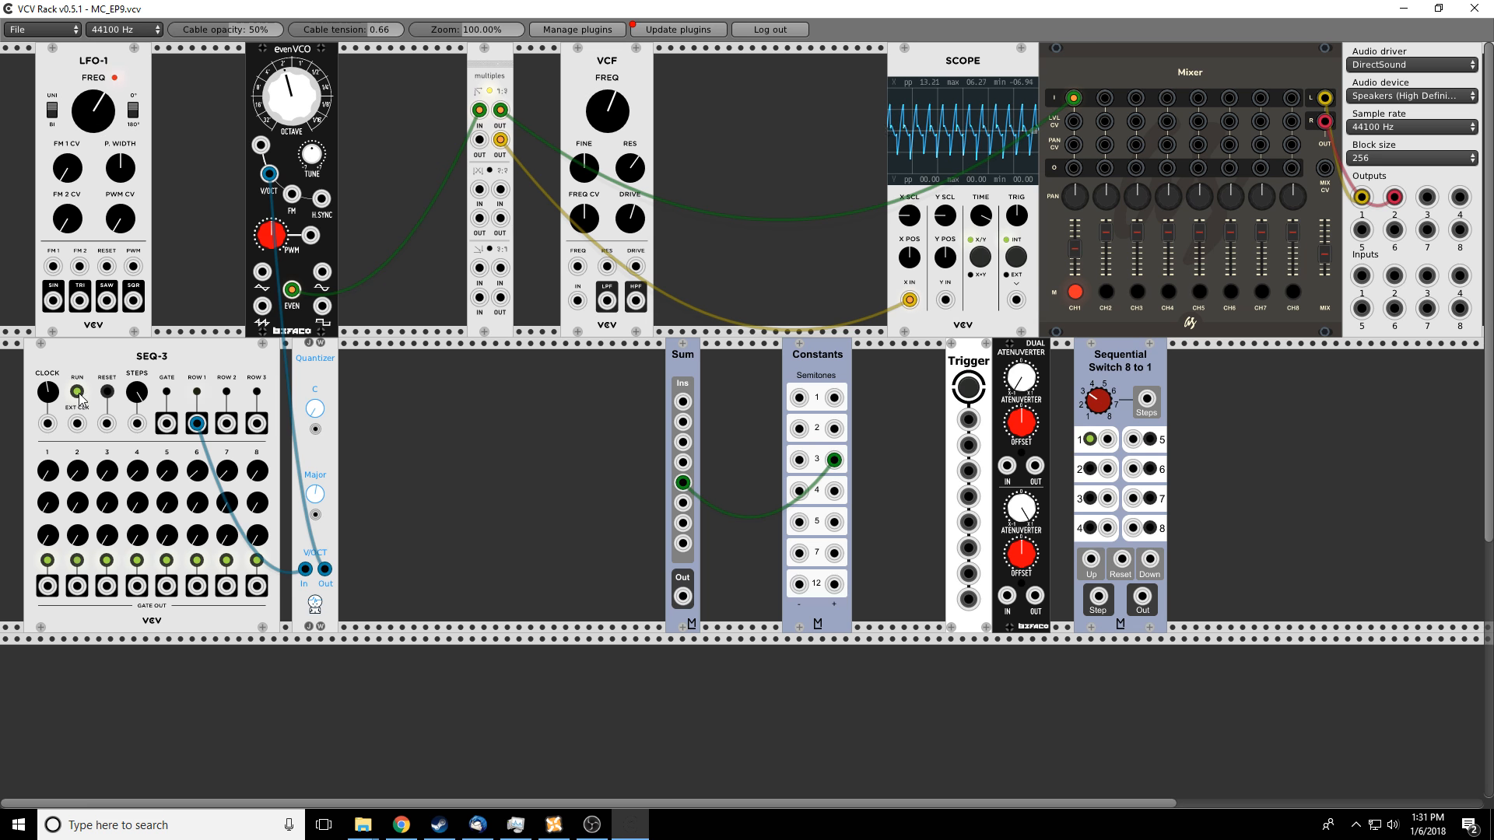
left_click(1075, 292)
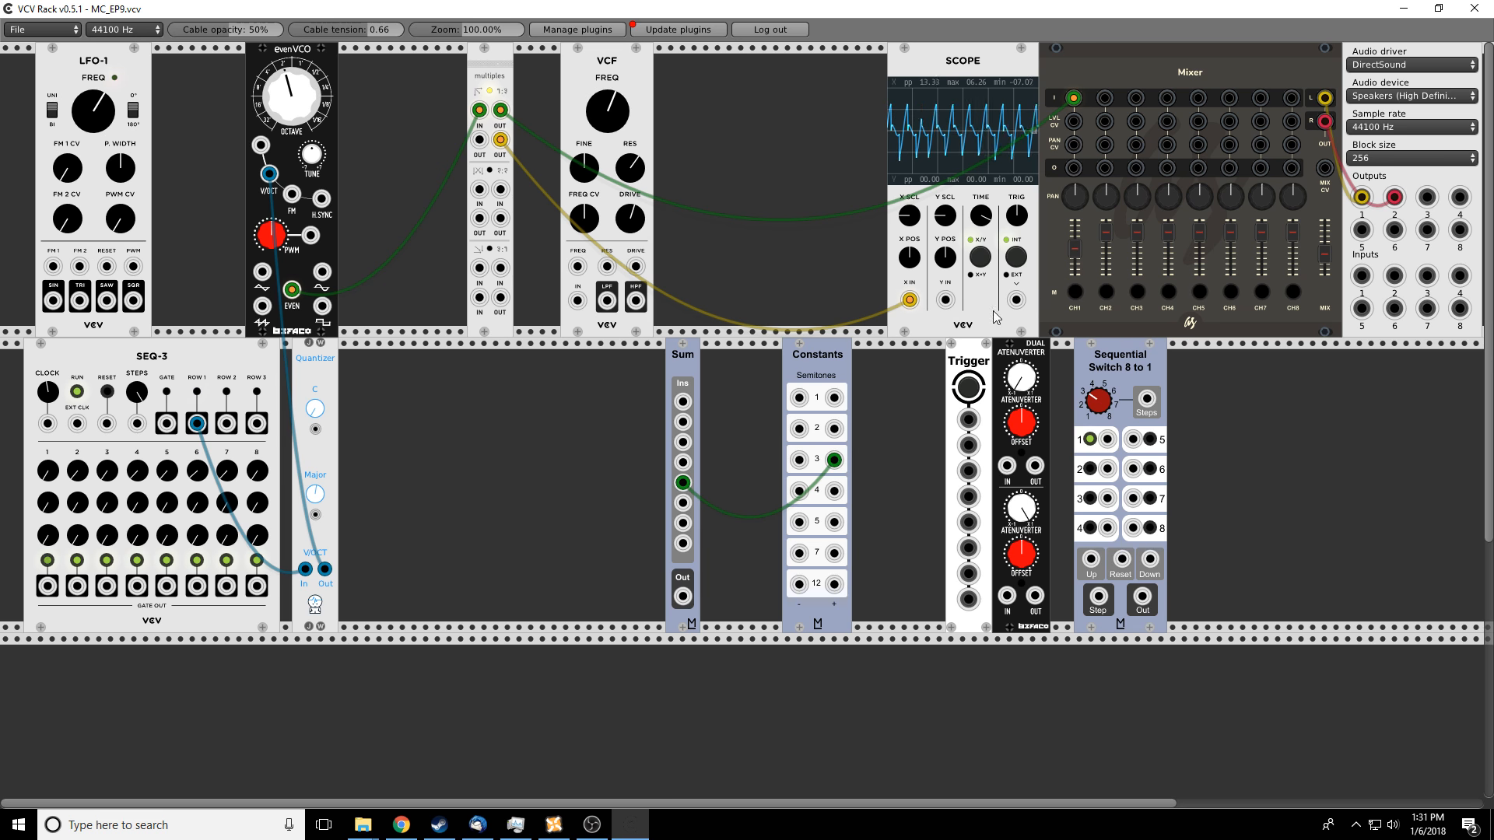
Move the evenVCO cable from the EVEN output to the sine output, and adjust the octave and mixer channel 1 level
left_click_drag(293, 290, 321, 271)
left_click_drag(291, 95, 291, 84)
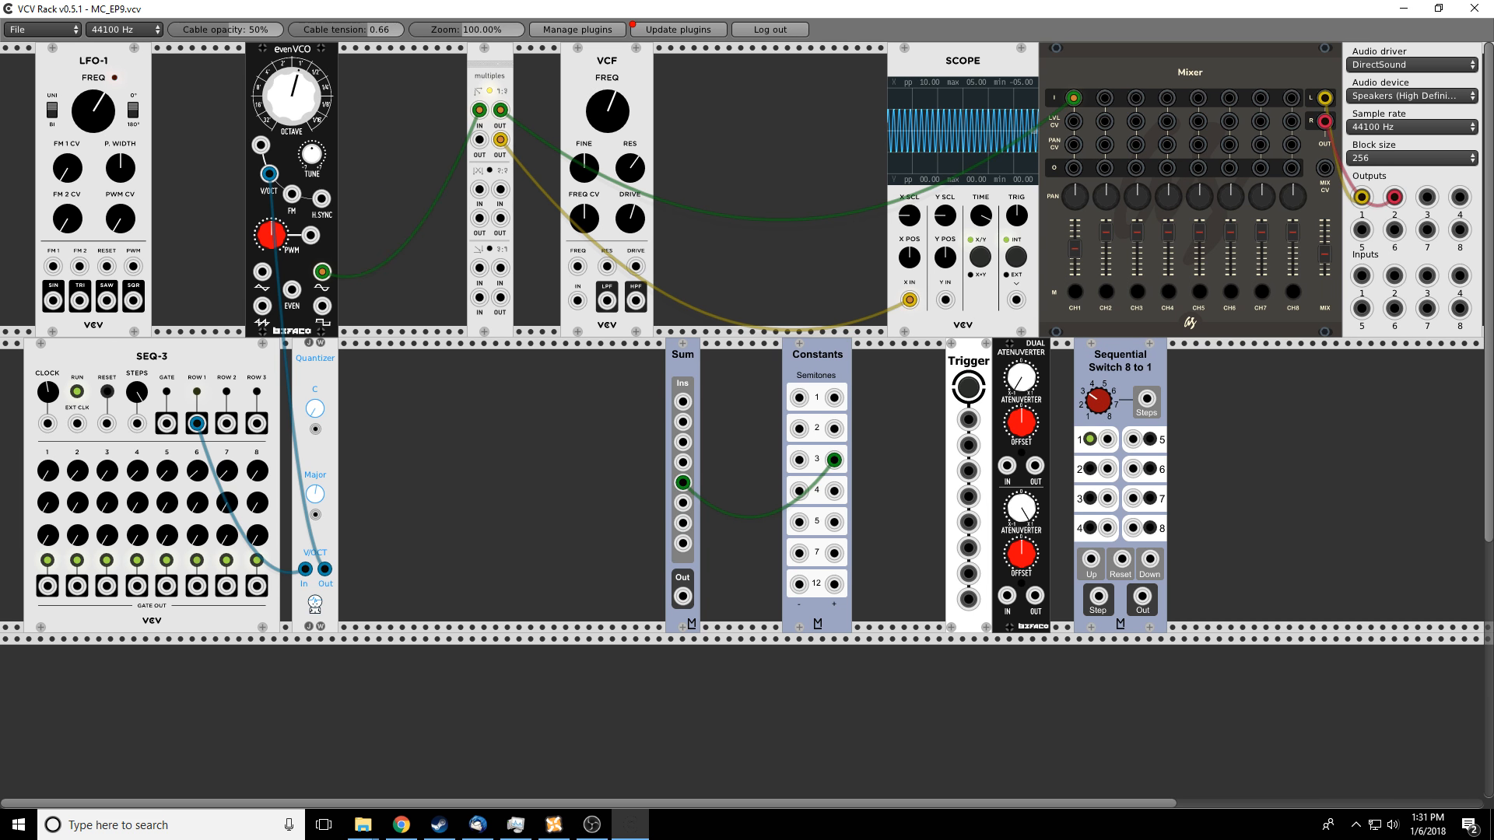
left_click_drag(1078, 246, 1078, 232)
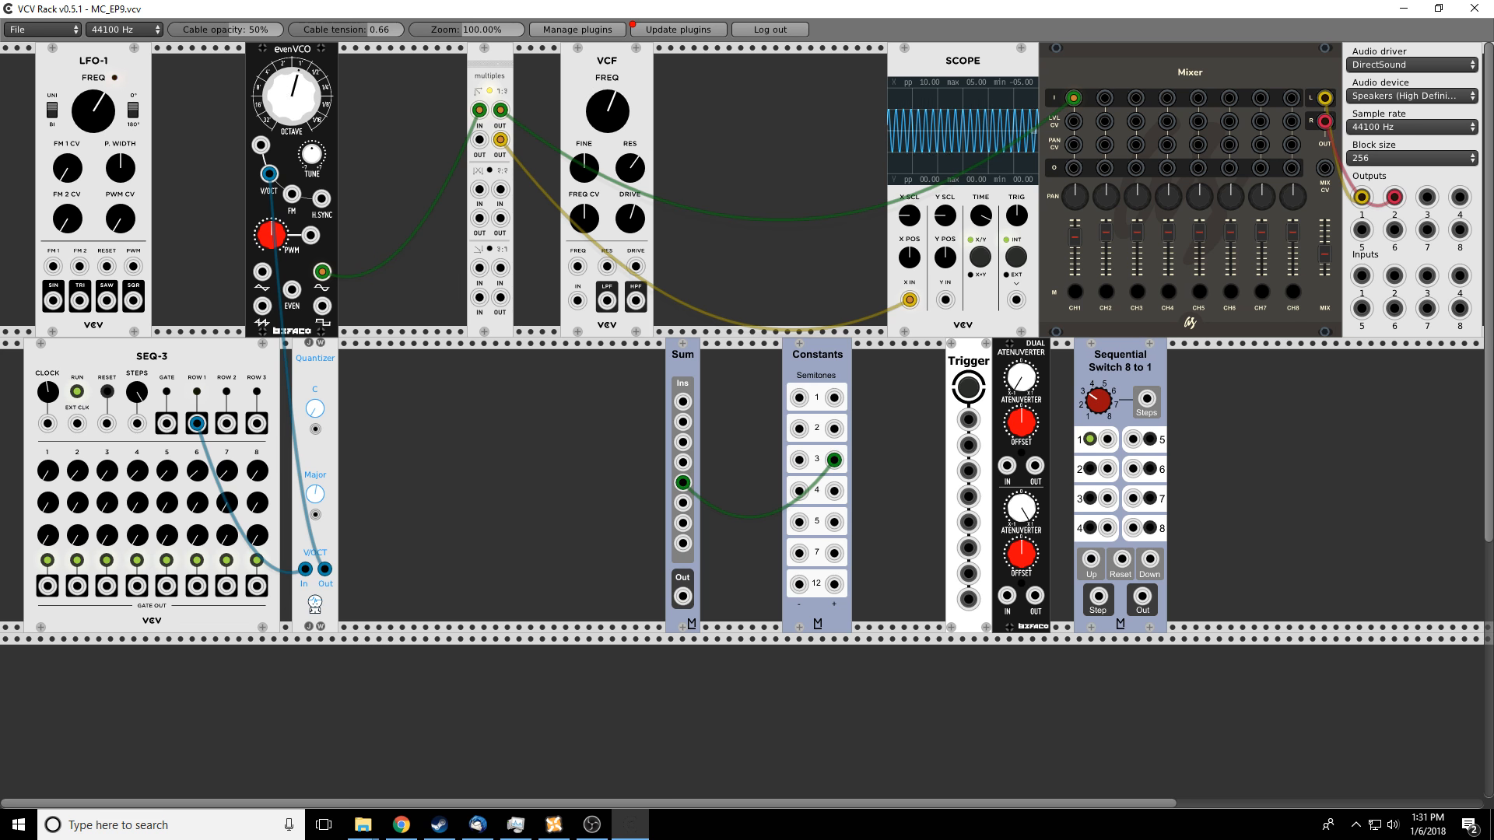
left_click_drag(290, 96, 289, 104)
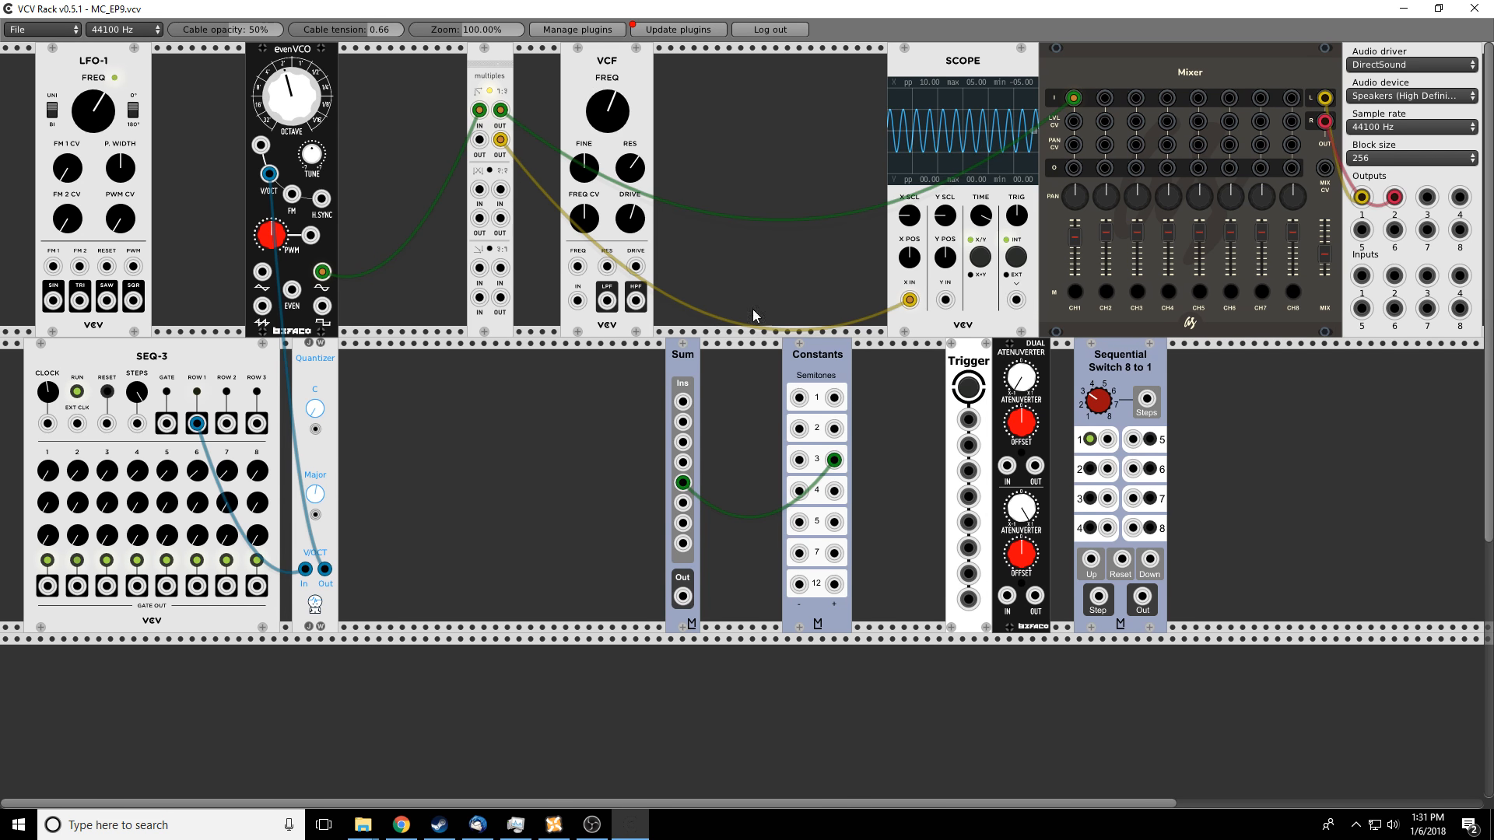
left_click_drag(1076, 237, 1076, 232)
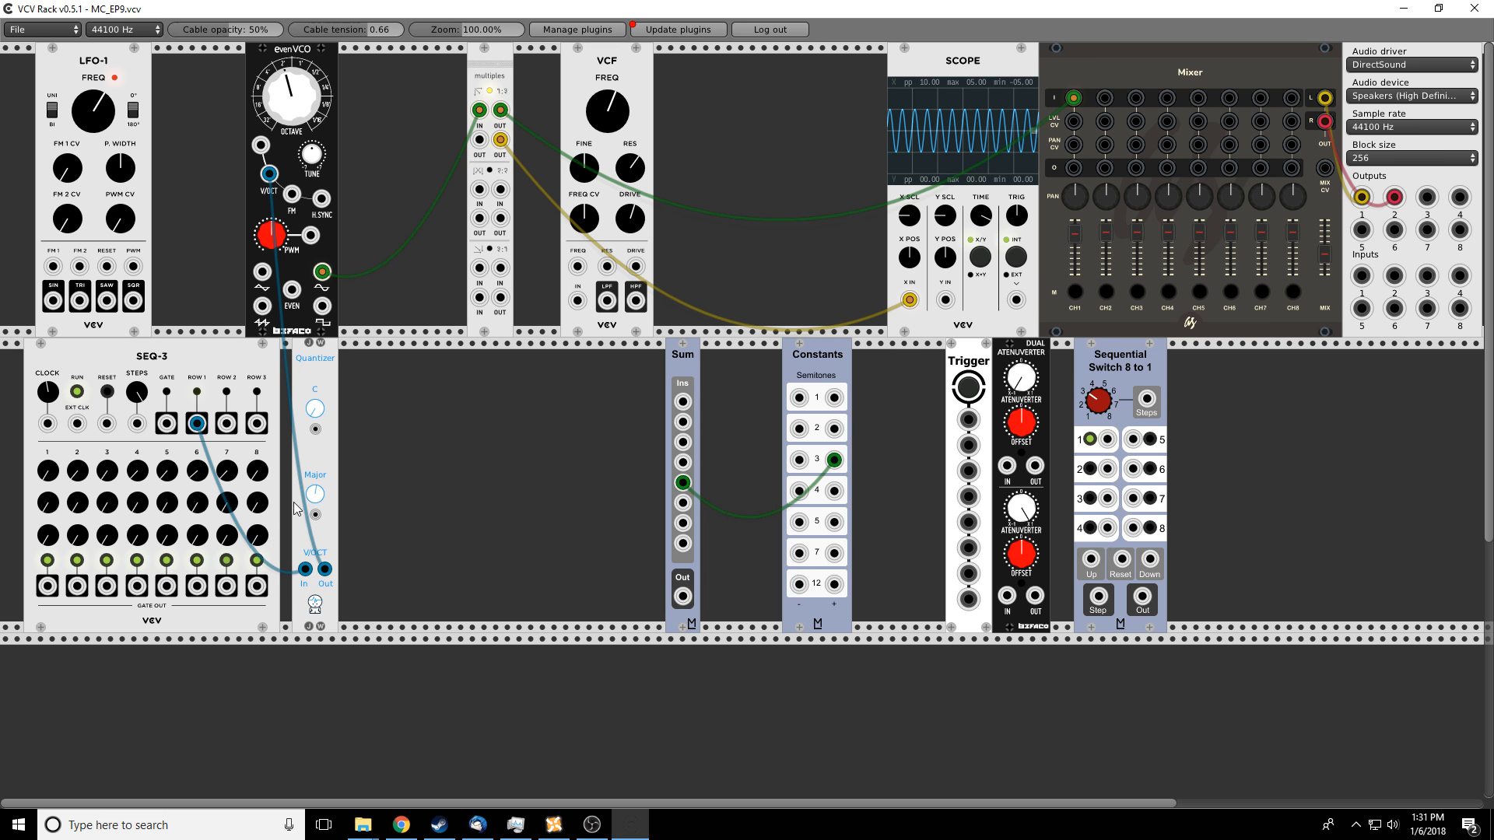
Stop the SEQ-3 sequencer, mute mixer channel 1, and move the Sum and Constants modules closer to the Quantizer
left_click(77, 392)
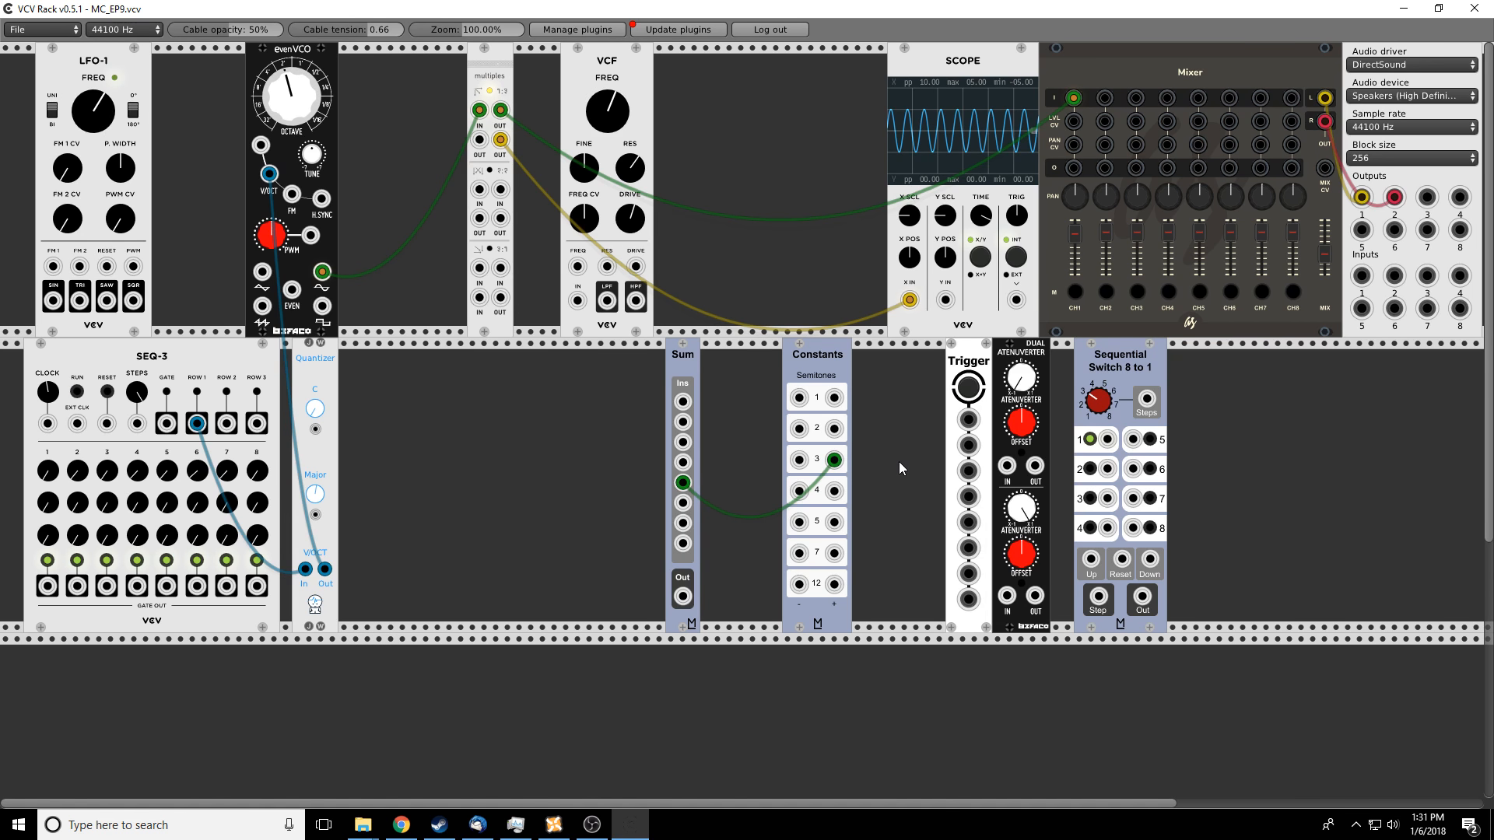
left_click(1079, 294)
left_click_drag(687, 362, 490, 365)
left_click_drag(825, 363, 577, 378)
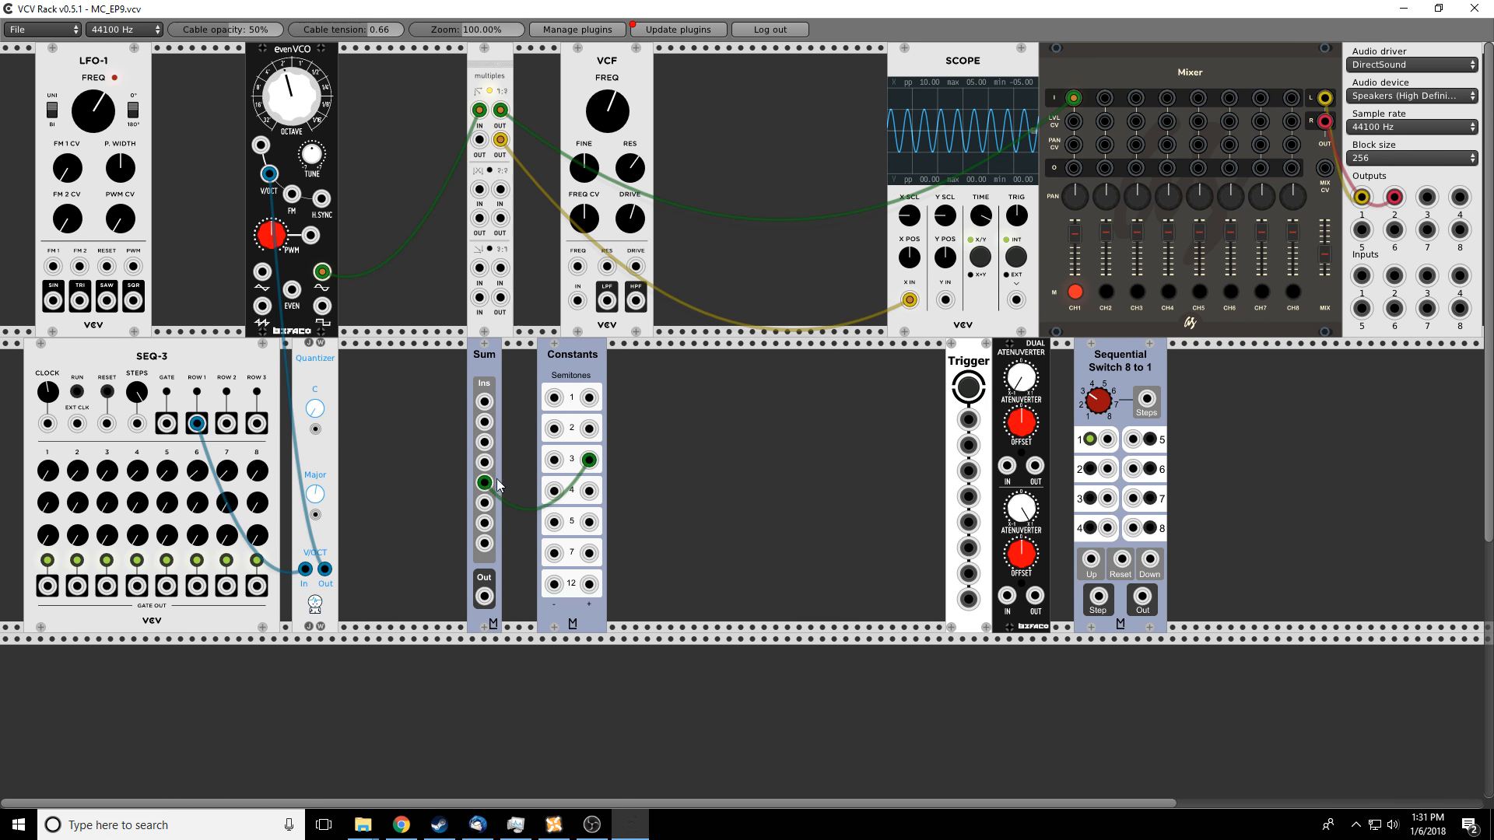
Route the Quantizer output through the last Sum input into the evenVCO V/OCT, and unmute channel 1 and restart SEQ-3
left_click_drag(484, 482, 484, 596)
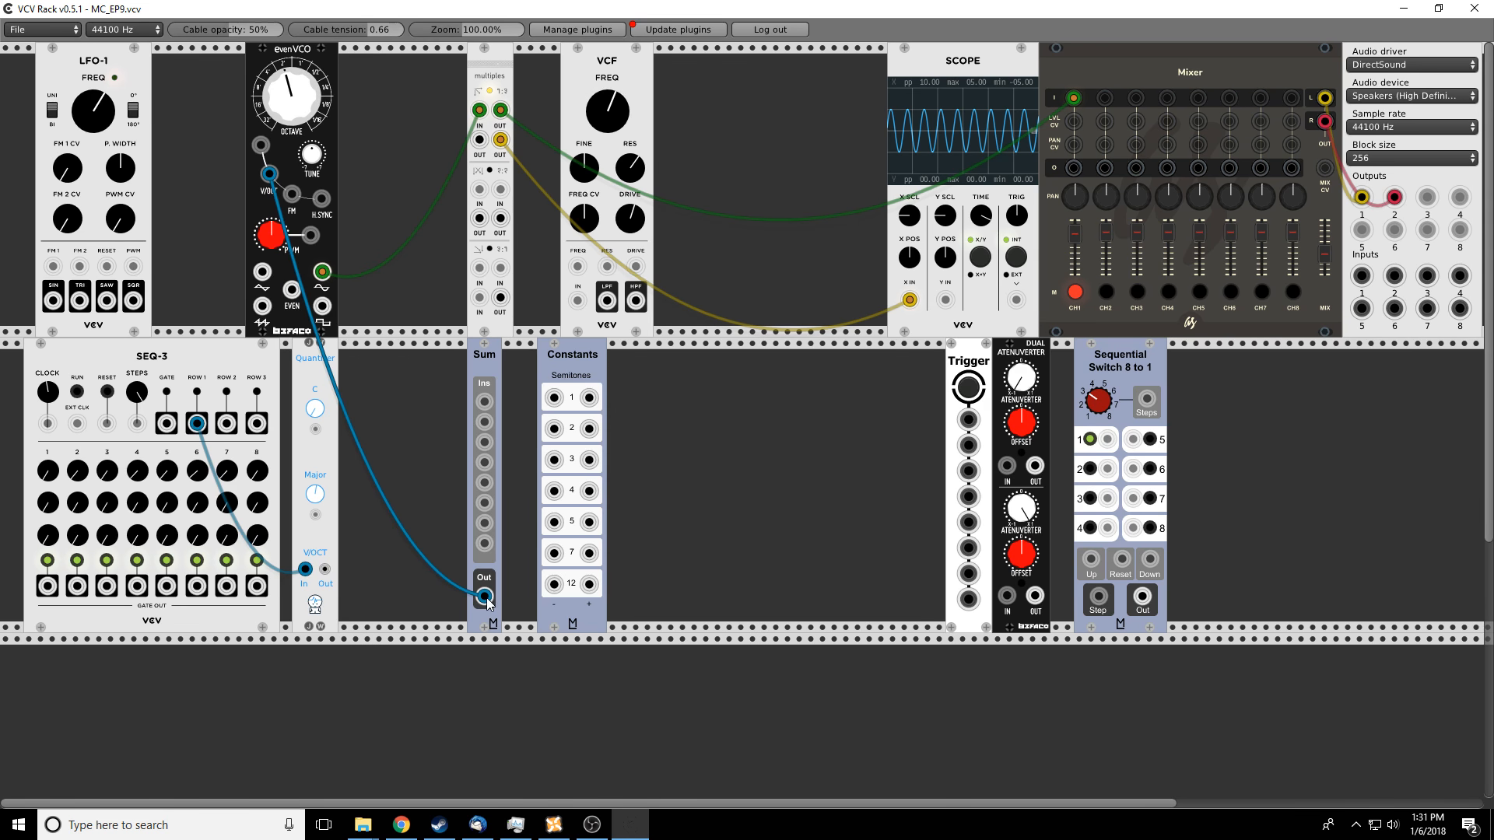
left_click_drag(324, 569, 484, 543)
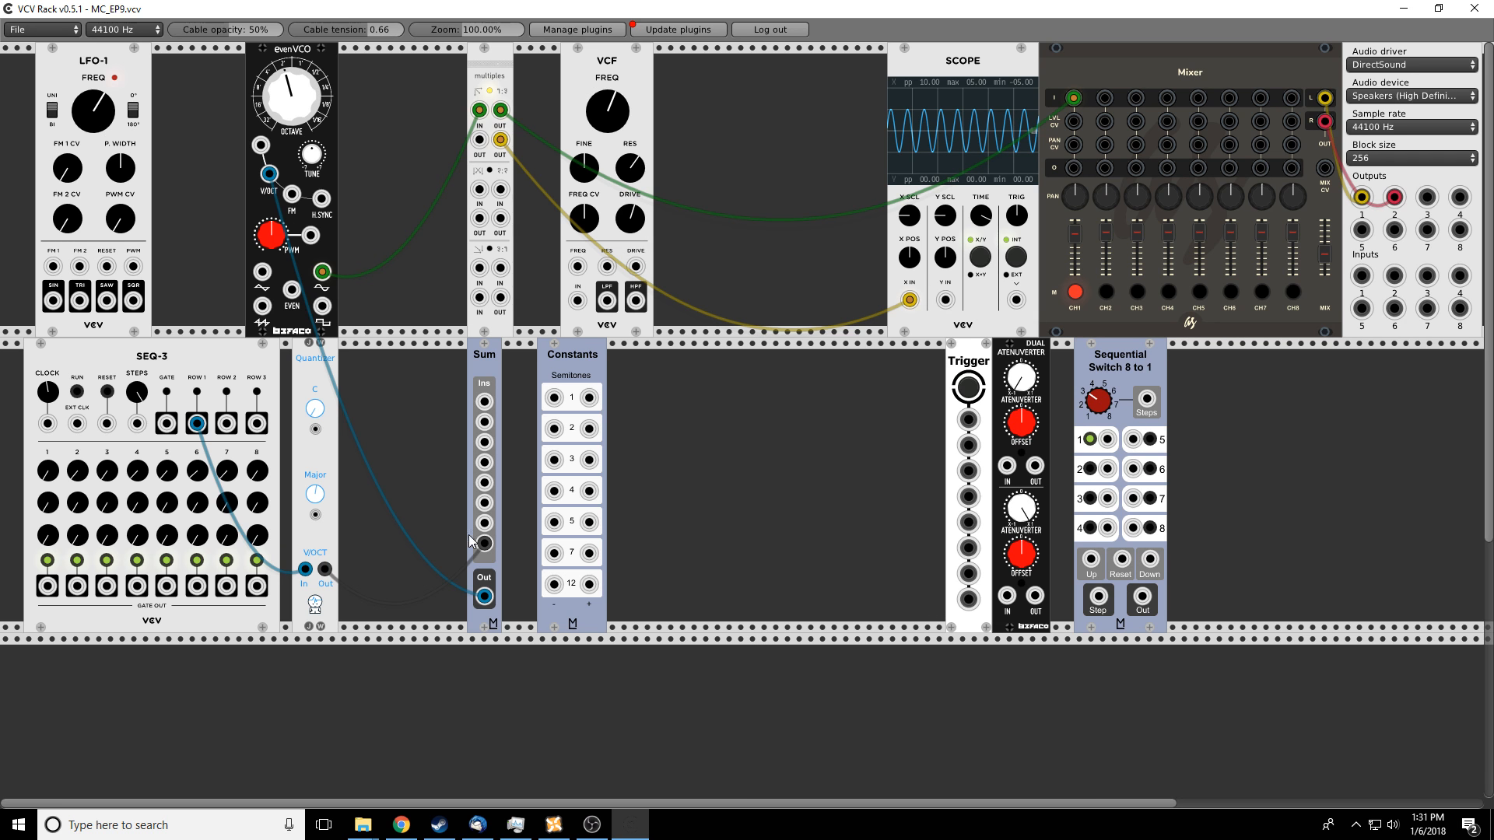
left_click(1075, 294)
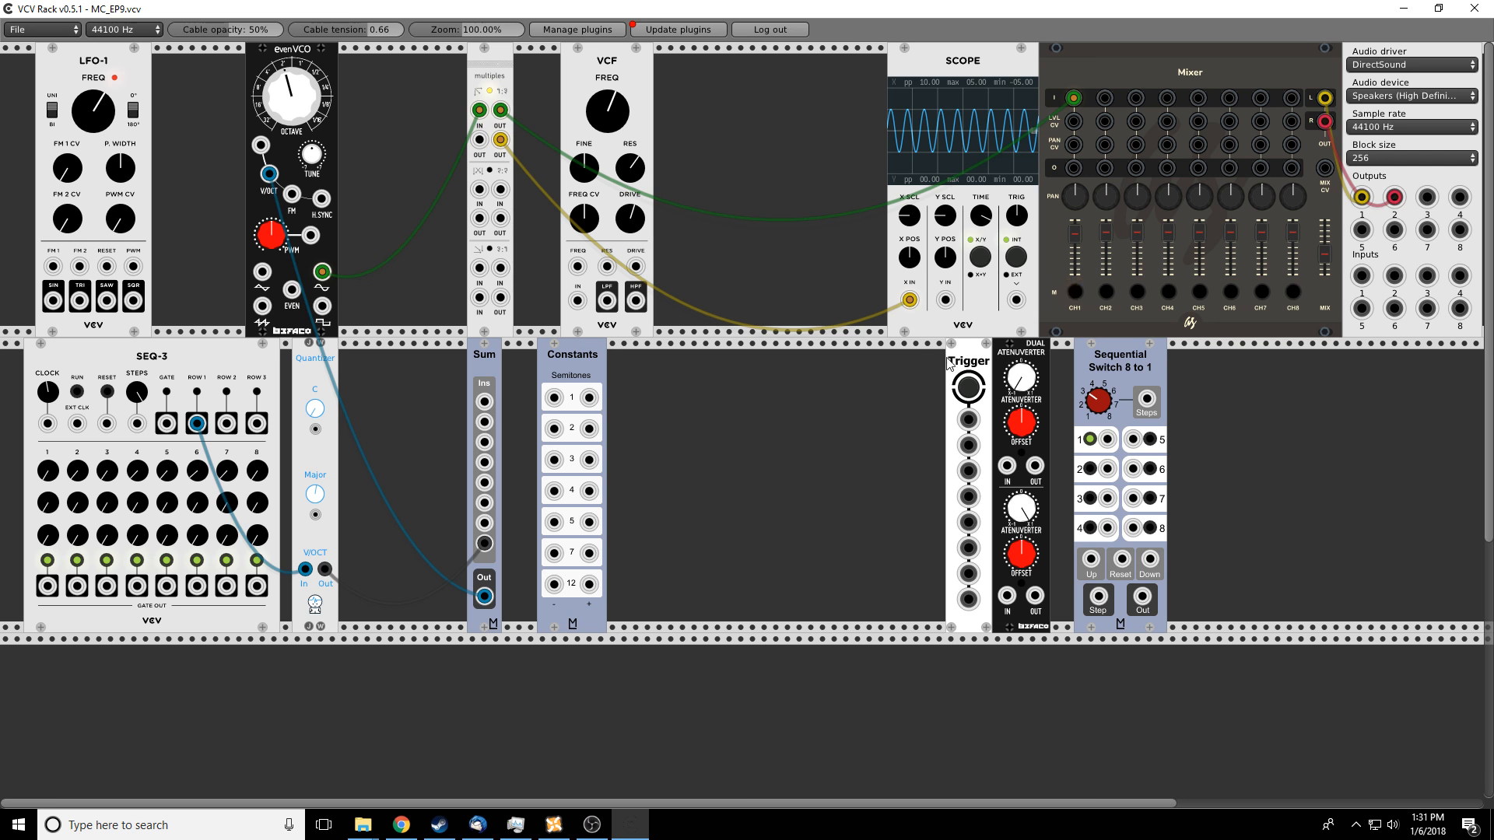
left_click(82, 392)
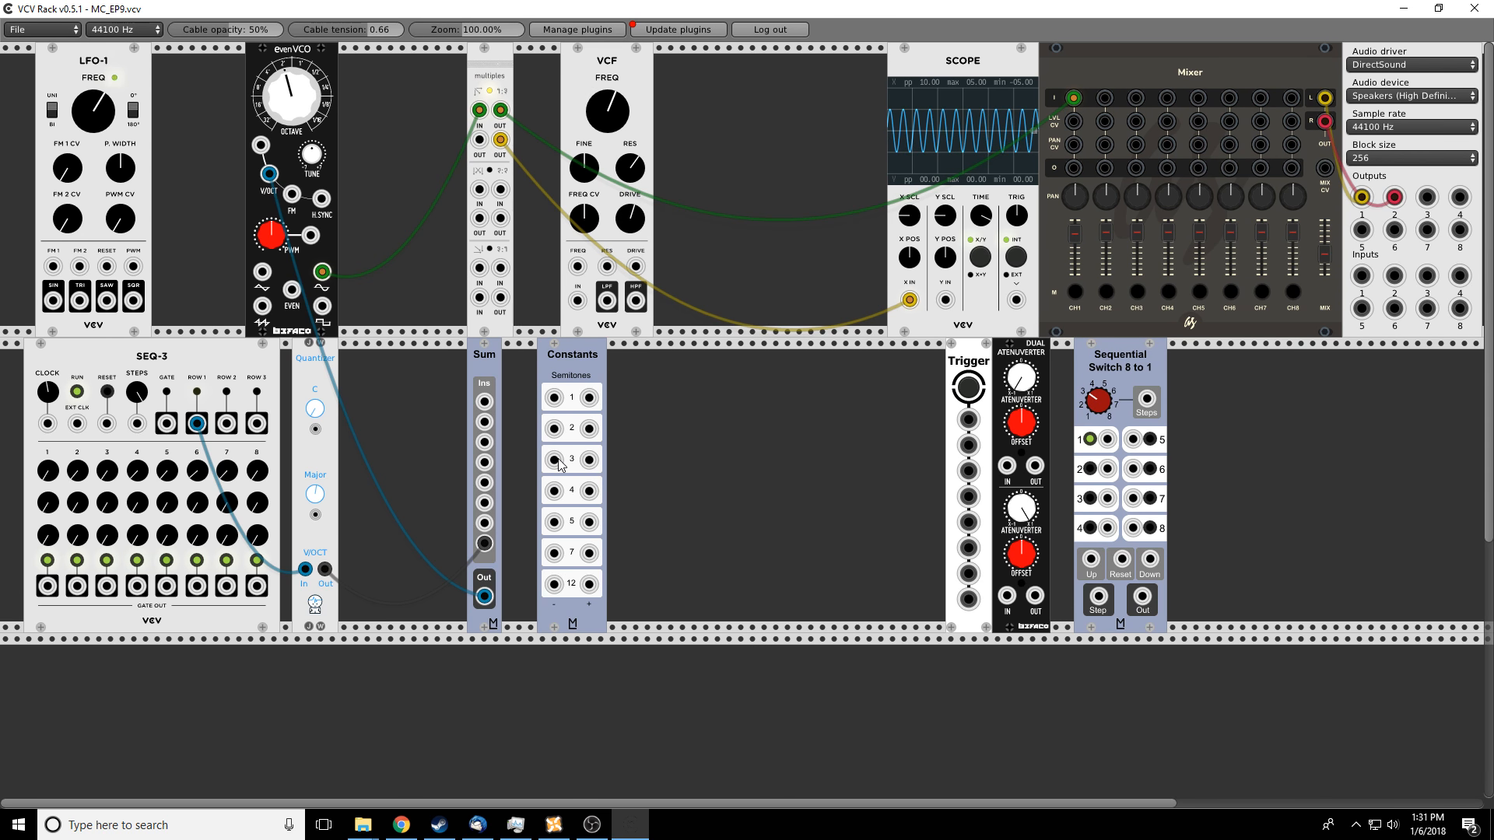
Try feeding the -3 and the +3 semitone constants into the fourth Sum input, and disconnect the cable
left_click_drag(555, 464, 491, 472)
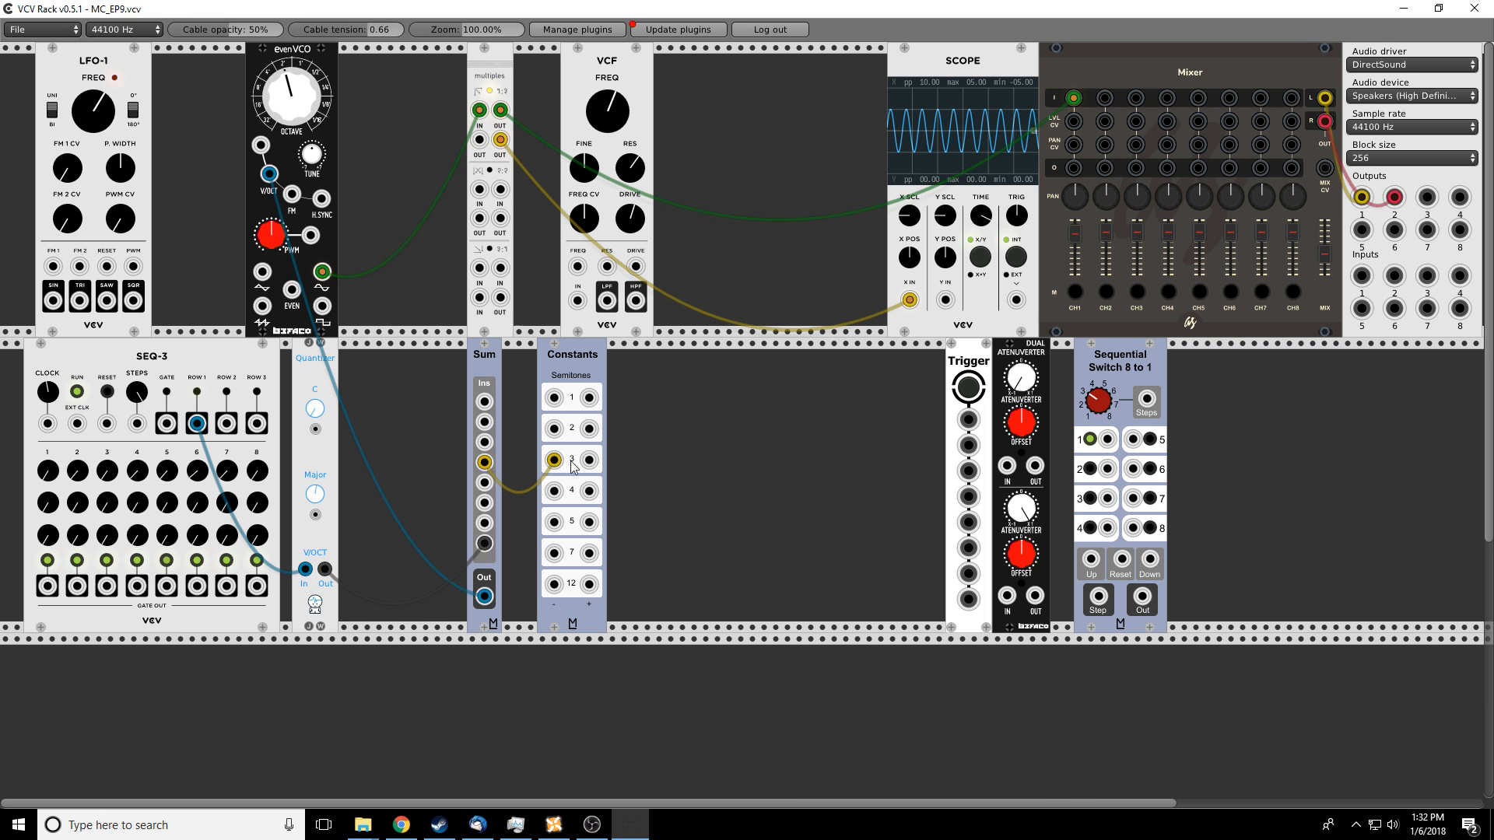
left_click_drag(554, 461, 609, 462)
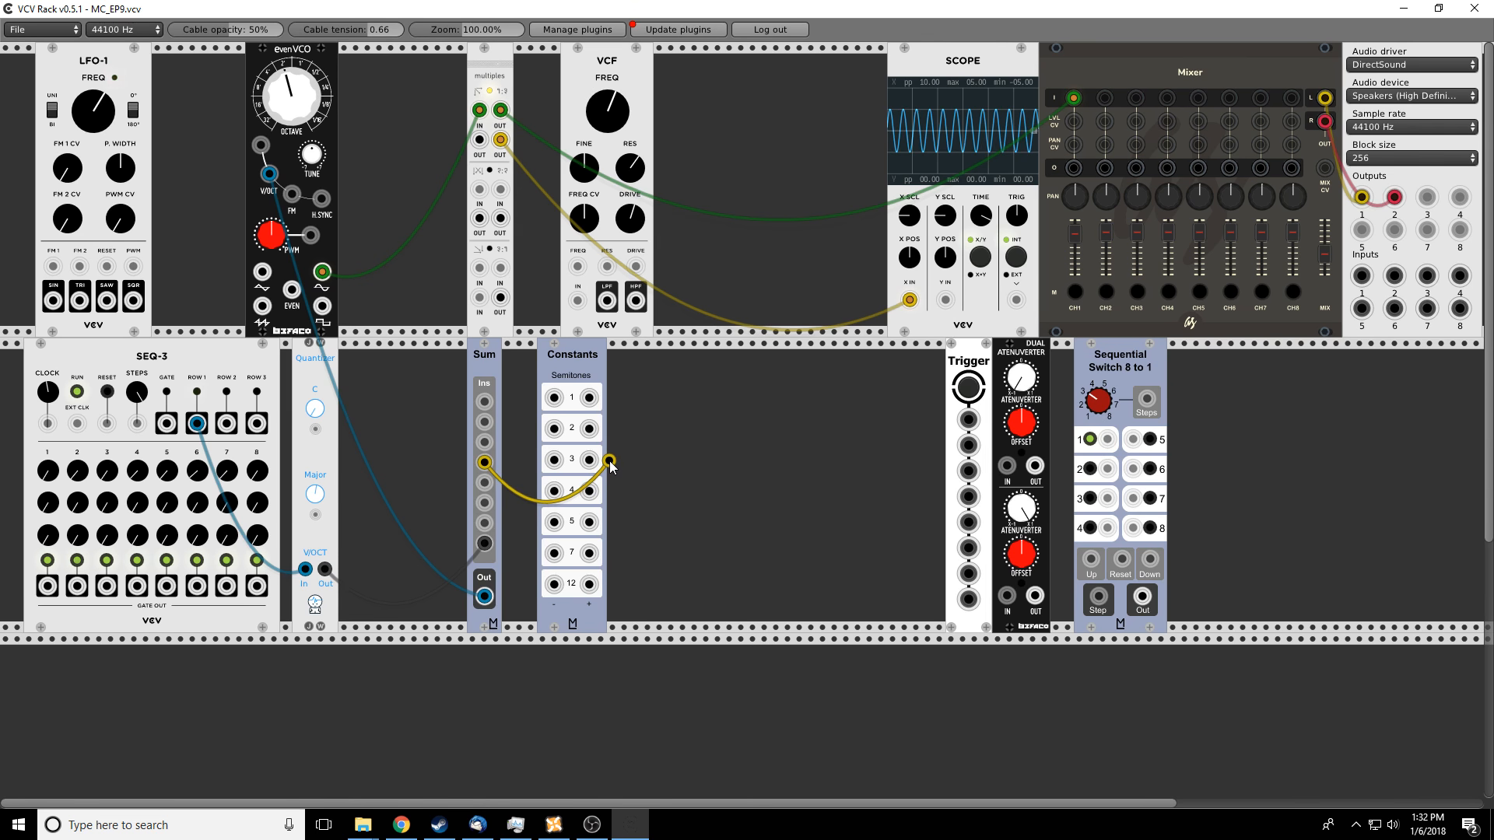
left_click_drag(611, 467, 599, 466)
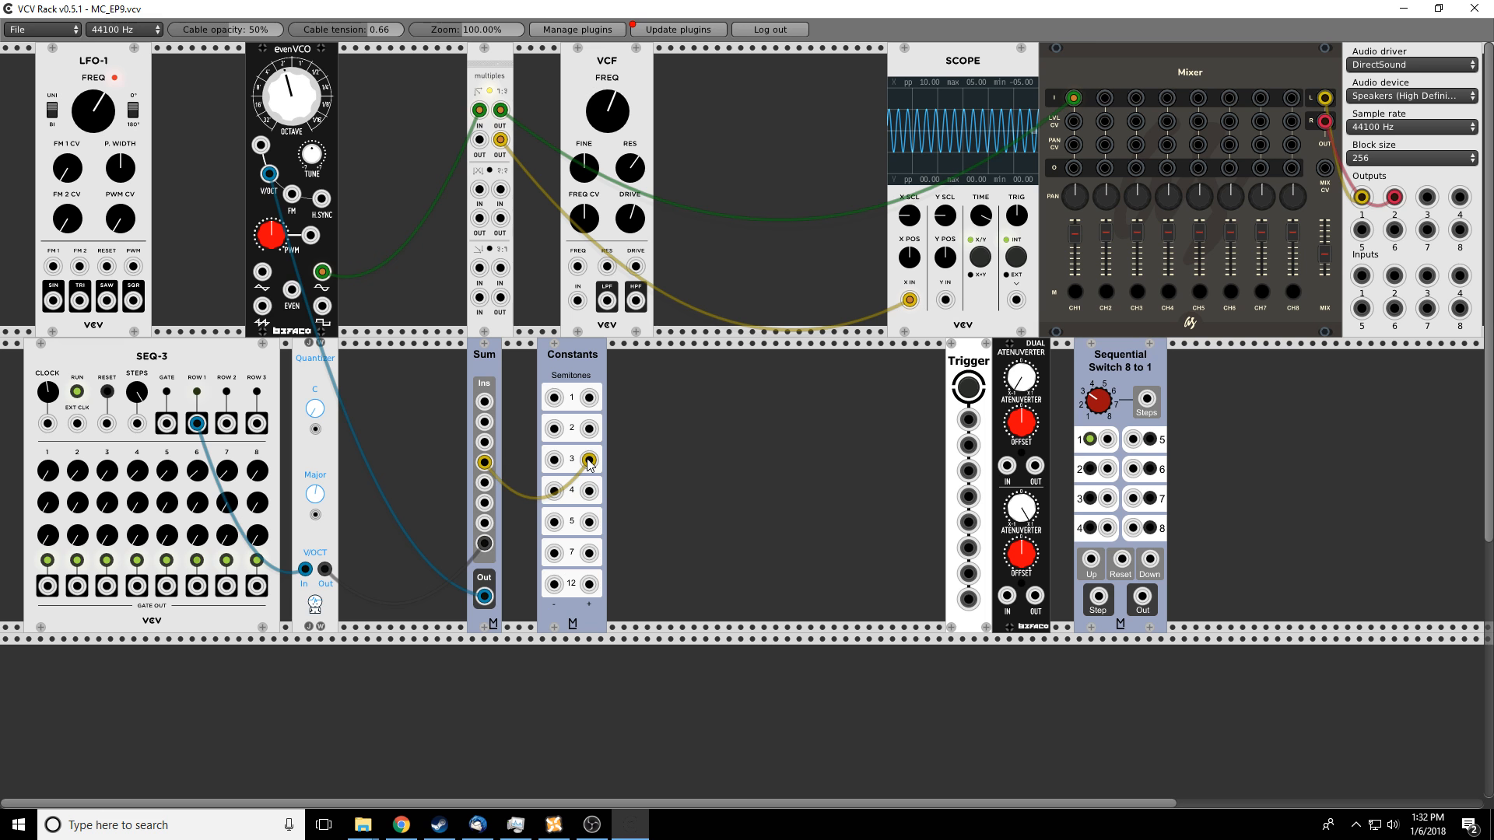
left_click_drag(590, 463, 657, 457)
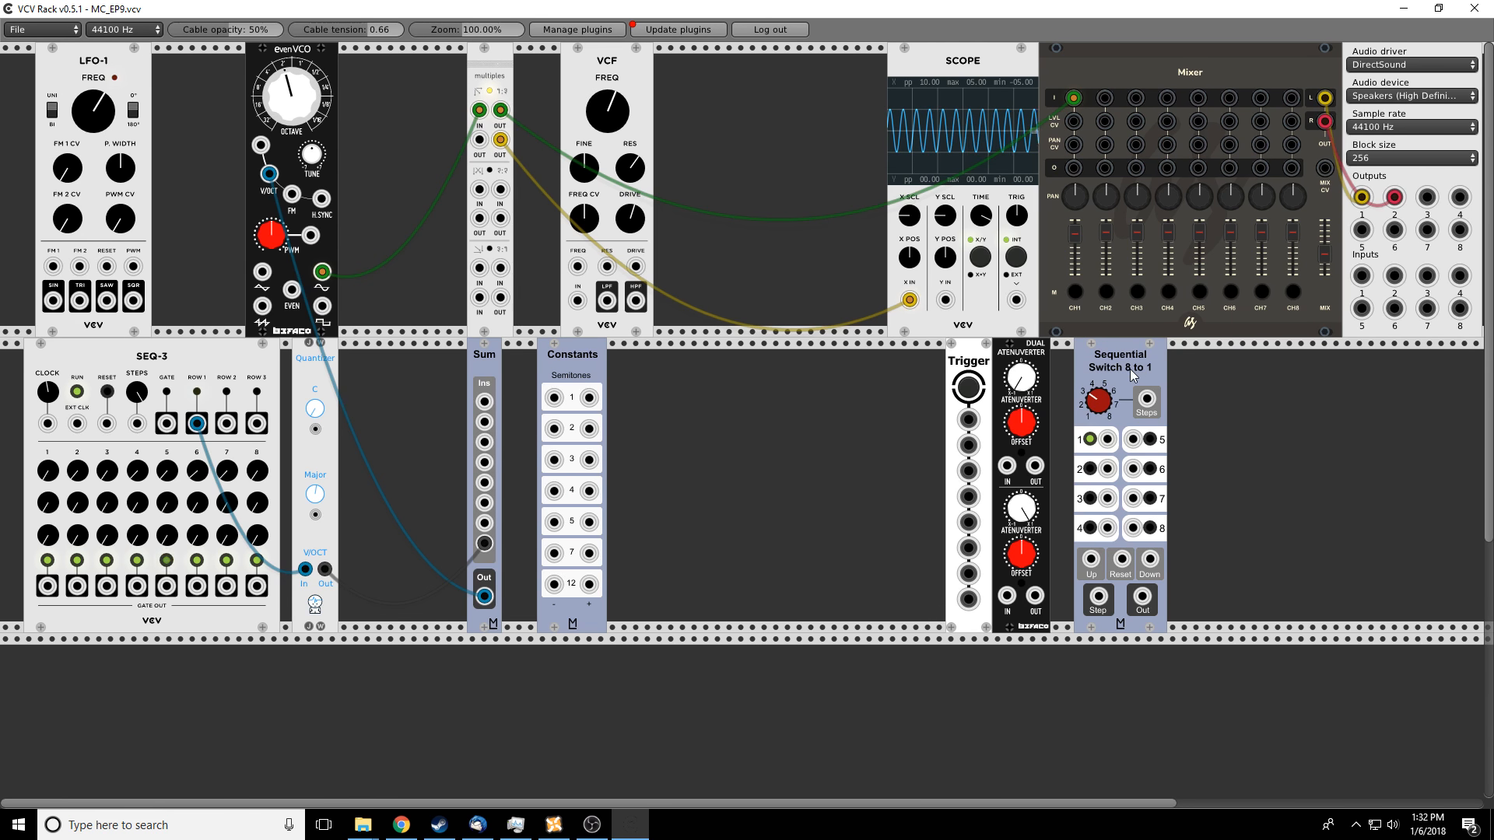
Move the Sequential Switch 8 to 1 module beside Constants, keeping the Sum output patched to the evenVCO V/OCT
left_click_drag(1129, 369, 683, 397)
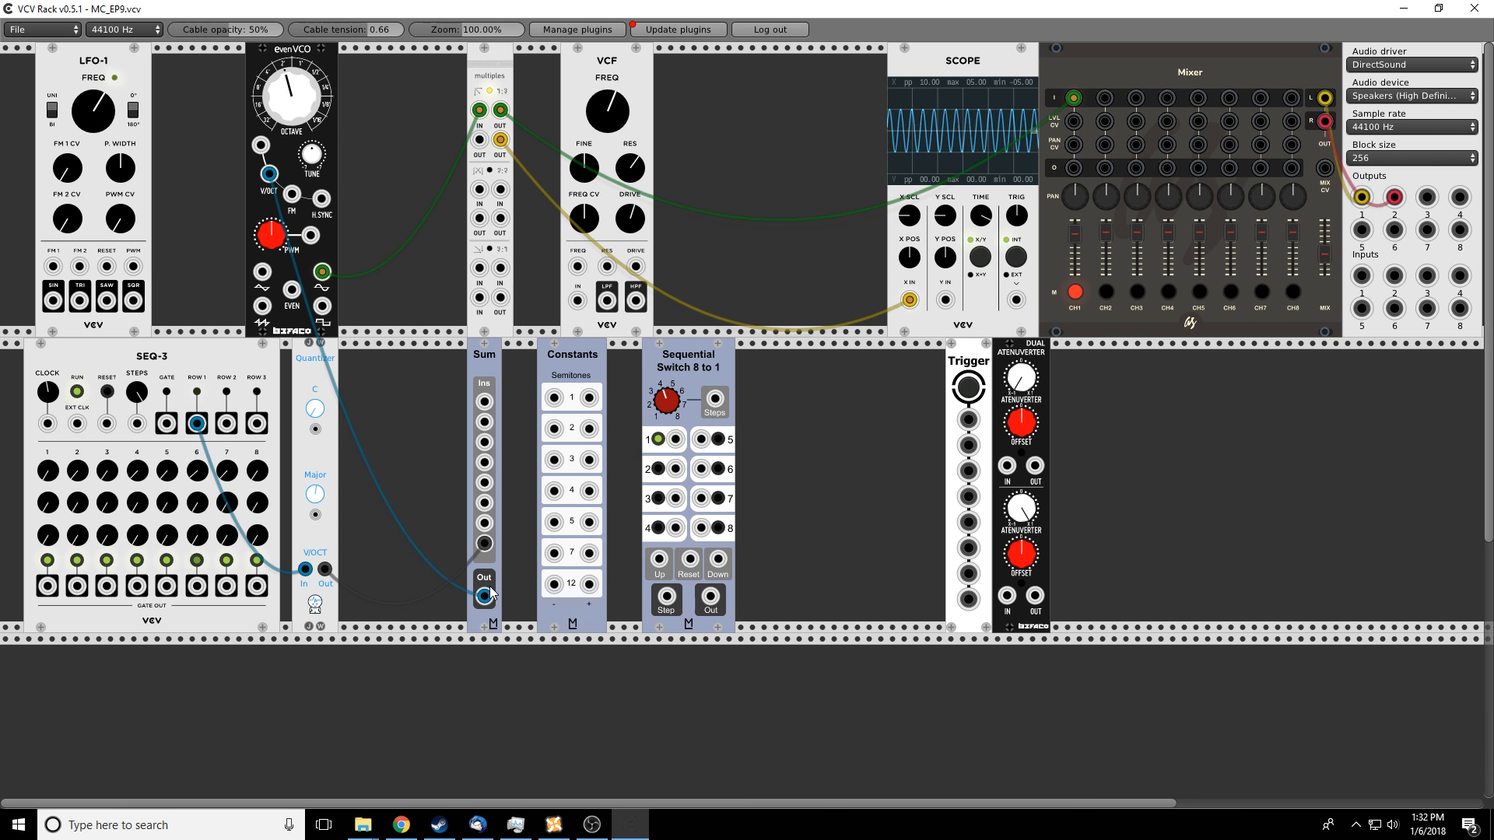
left_click_drag(484, 596, 715, 600)
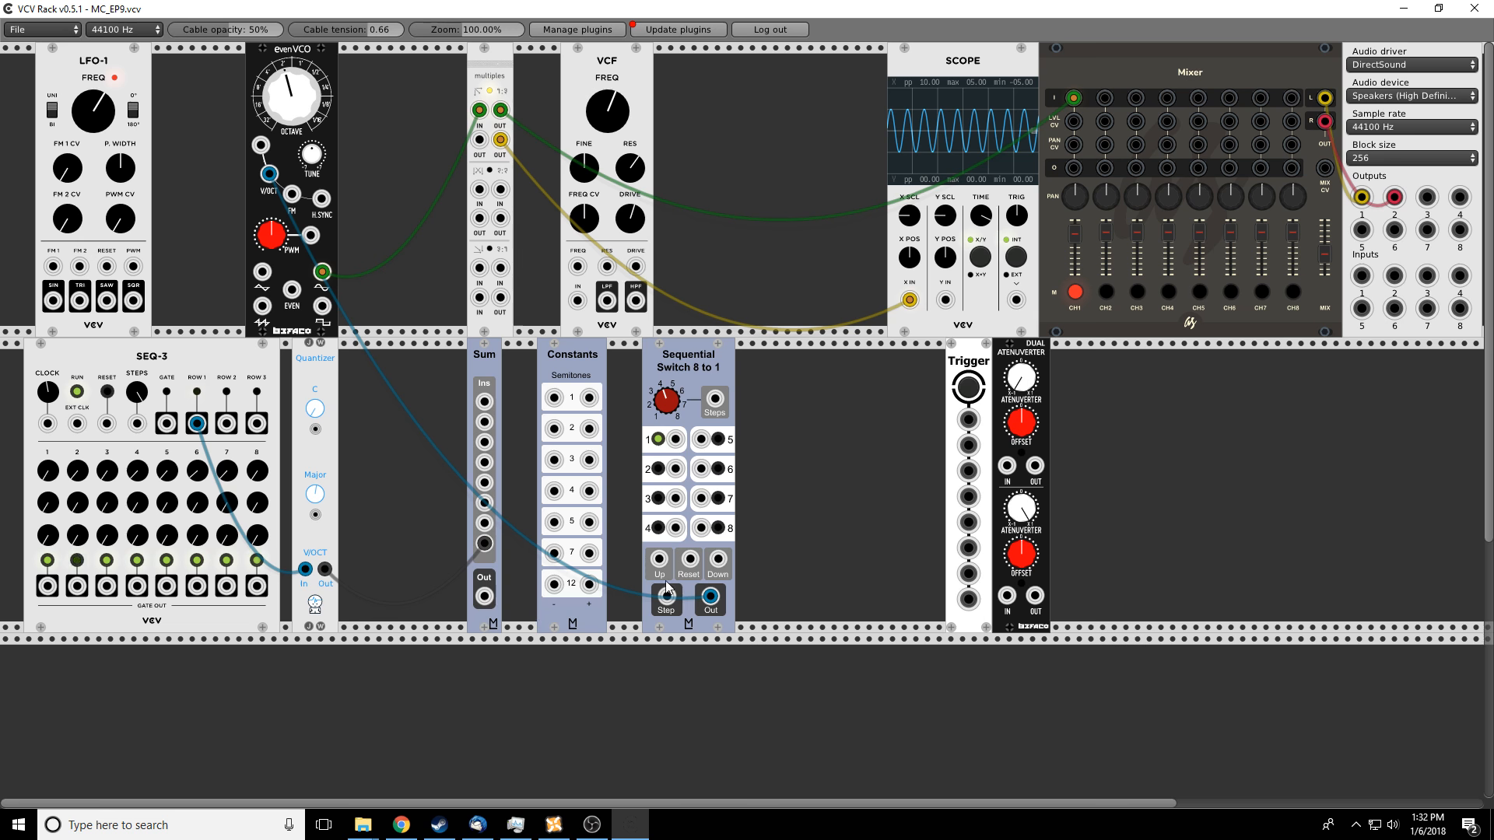
left_click_drag(710, 596, 484, 595)
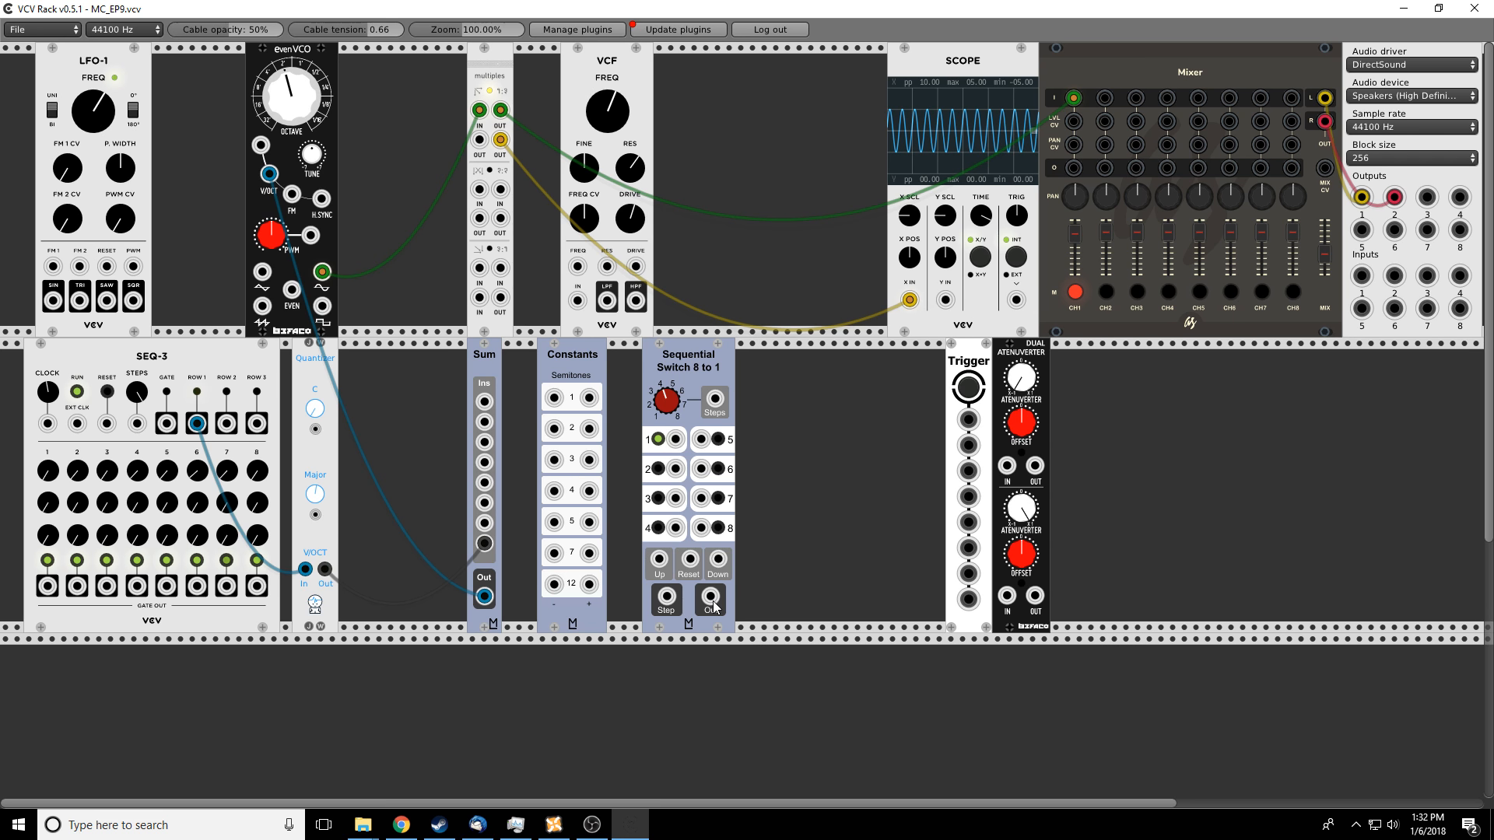
Patch the switch output to the seventh Sum input, and the +3 and +5 semitone constants to switch inputs 3 and 4
left_click_drag(710, 596, 485, 523)
left_click_drag(589, 460, 675, 499)
left_click_drag(589, 522, 676, 528)
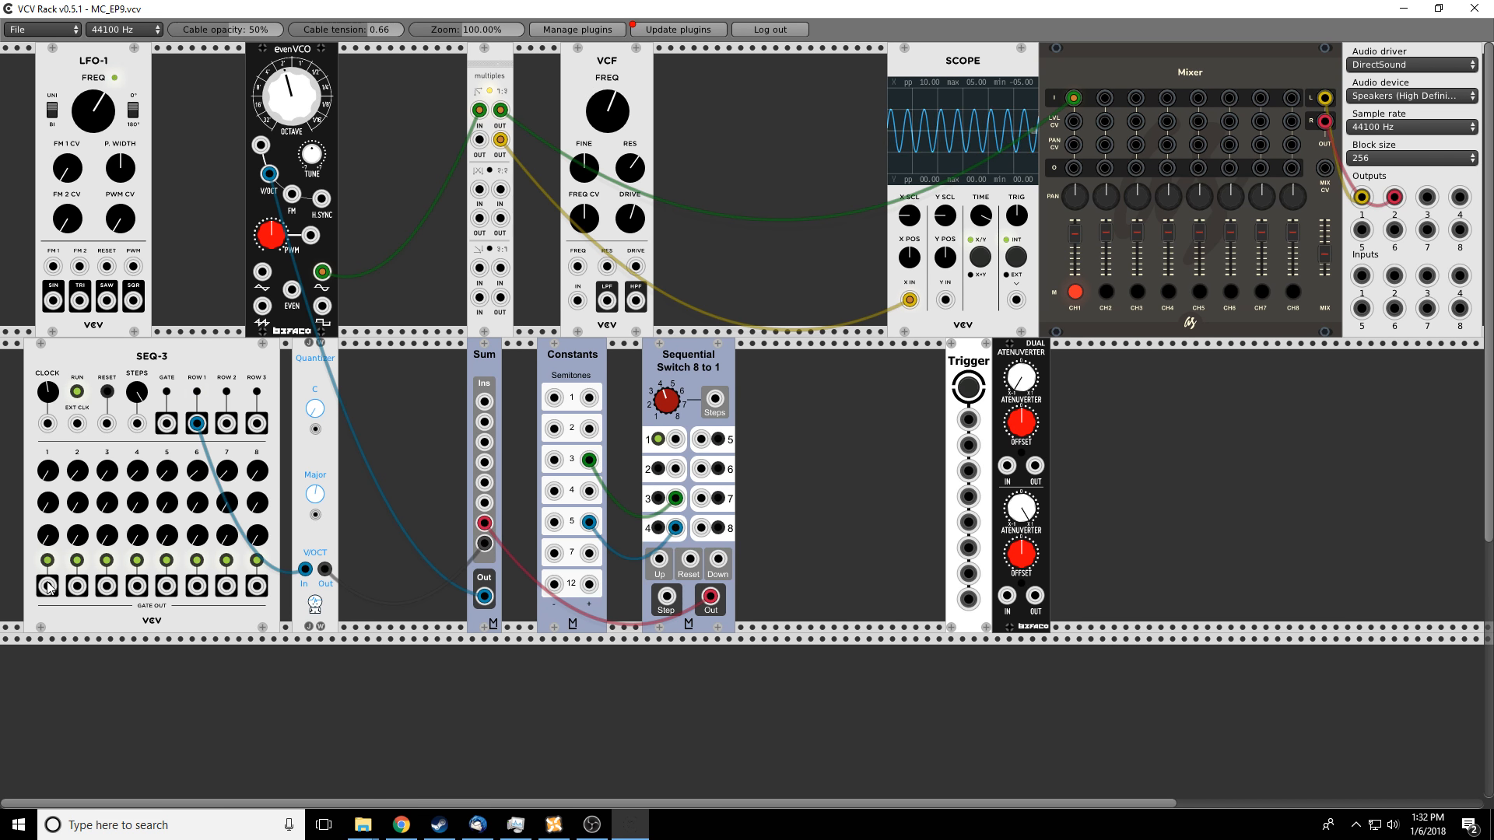
Patch SEQ-3's step 1 gate output to the switch's Up input, and replace the +5 constant with +7, unmuting channel 1 to listen
left_click_drag(48, 585, 660, 559)
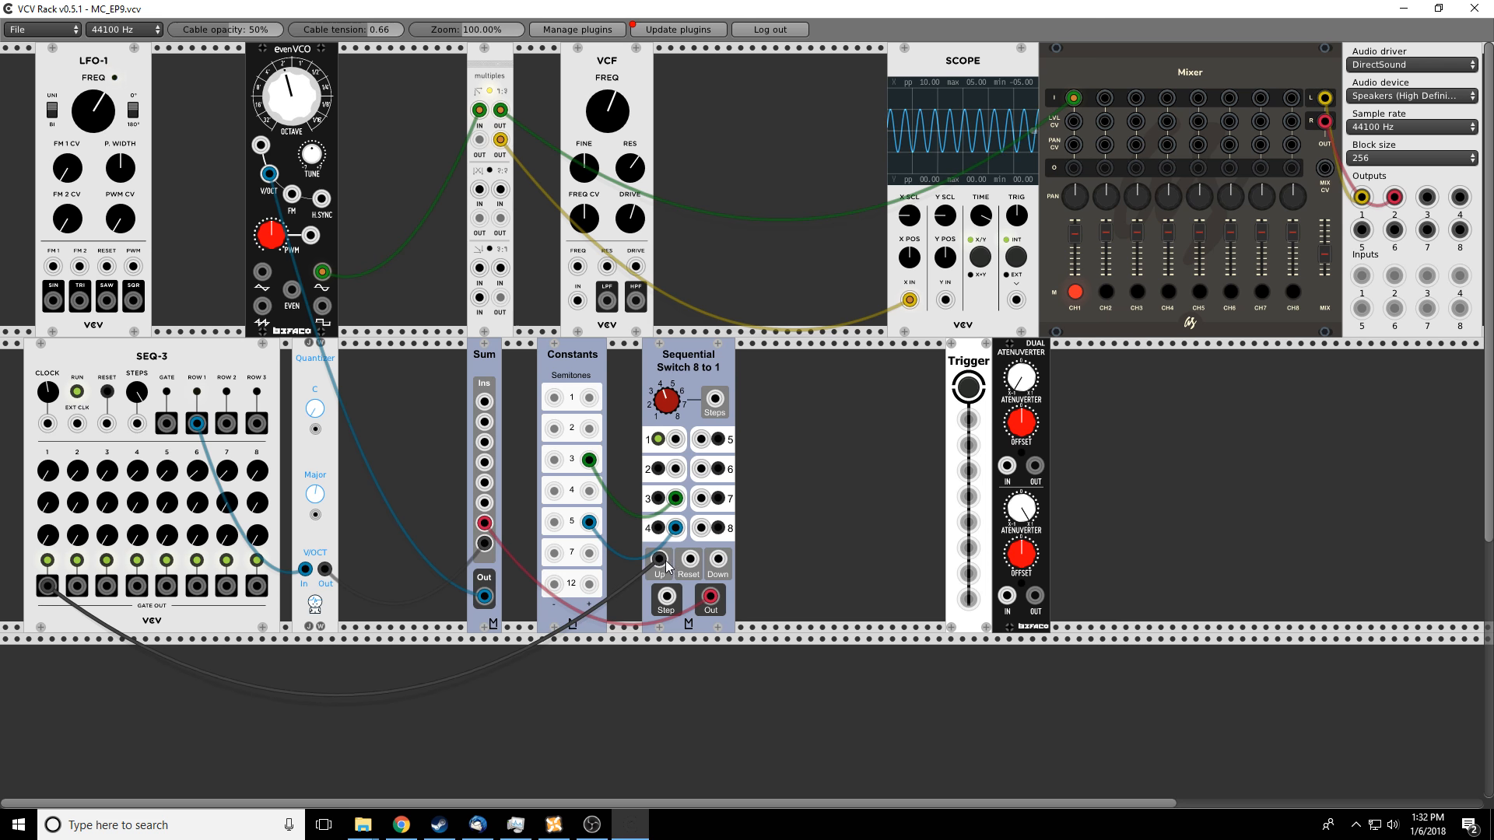
left_click(1076, 293)
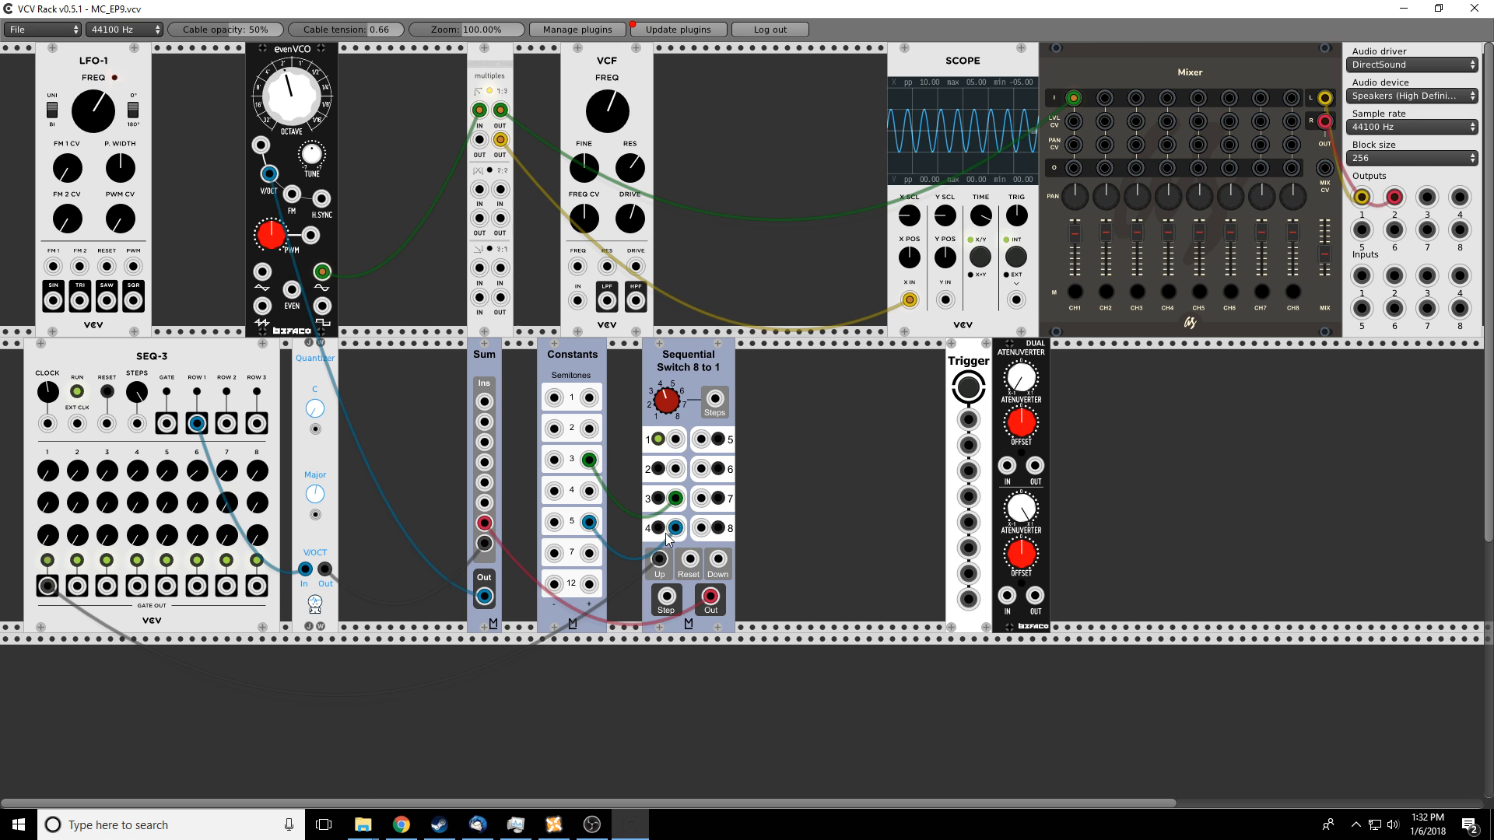
left_click_drag(588, 522, 589, 552)
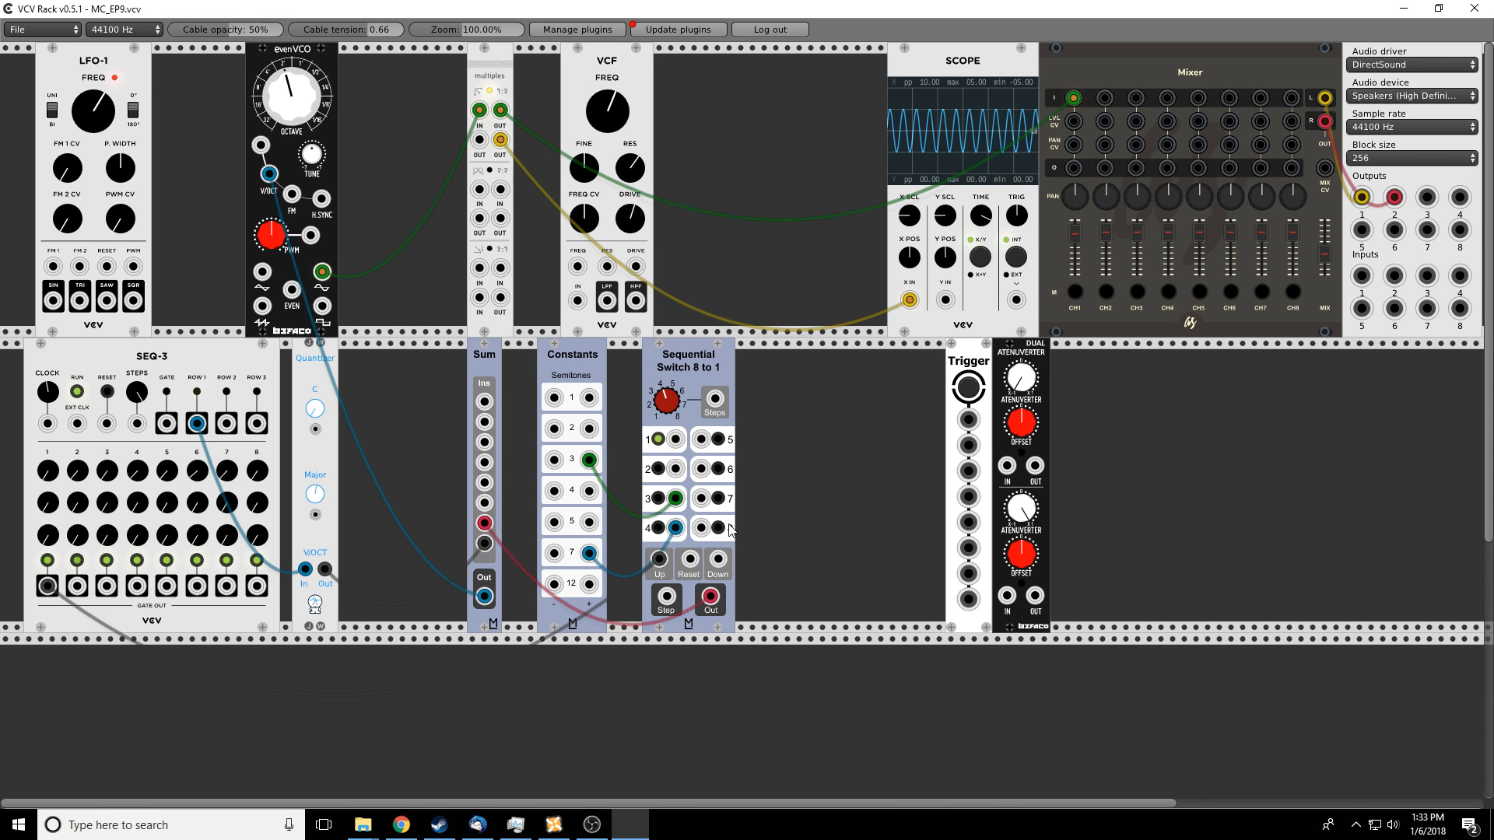
left_click(1072, 296)
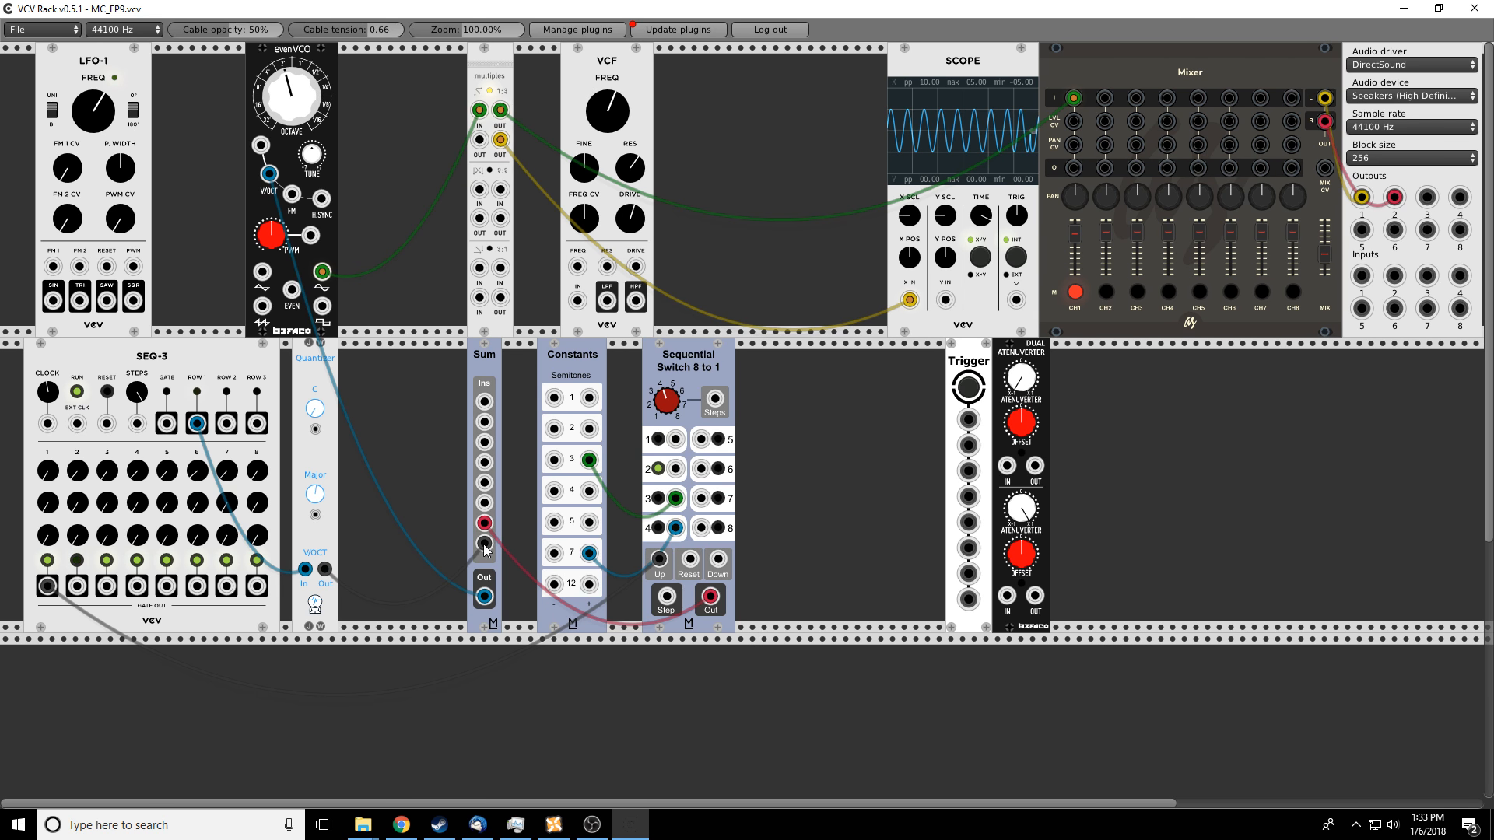
Bypass Sum by patching the Quantizer output and the switch output directly into the evenVCO's two pitch inputs, and unmute channel 1
left_click_drag(484, 596, 435, 554)
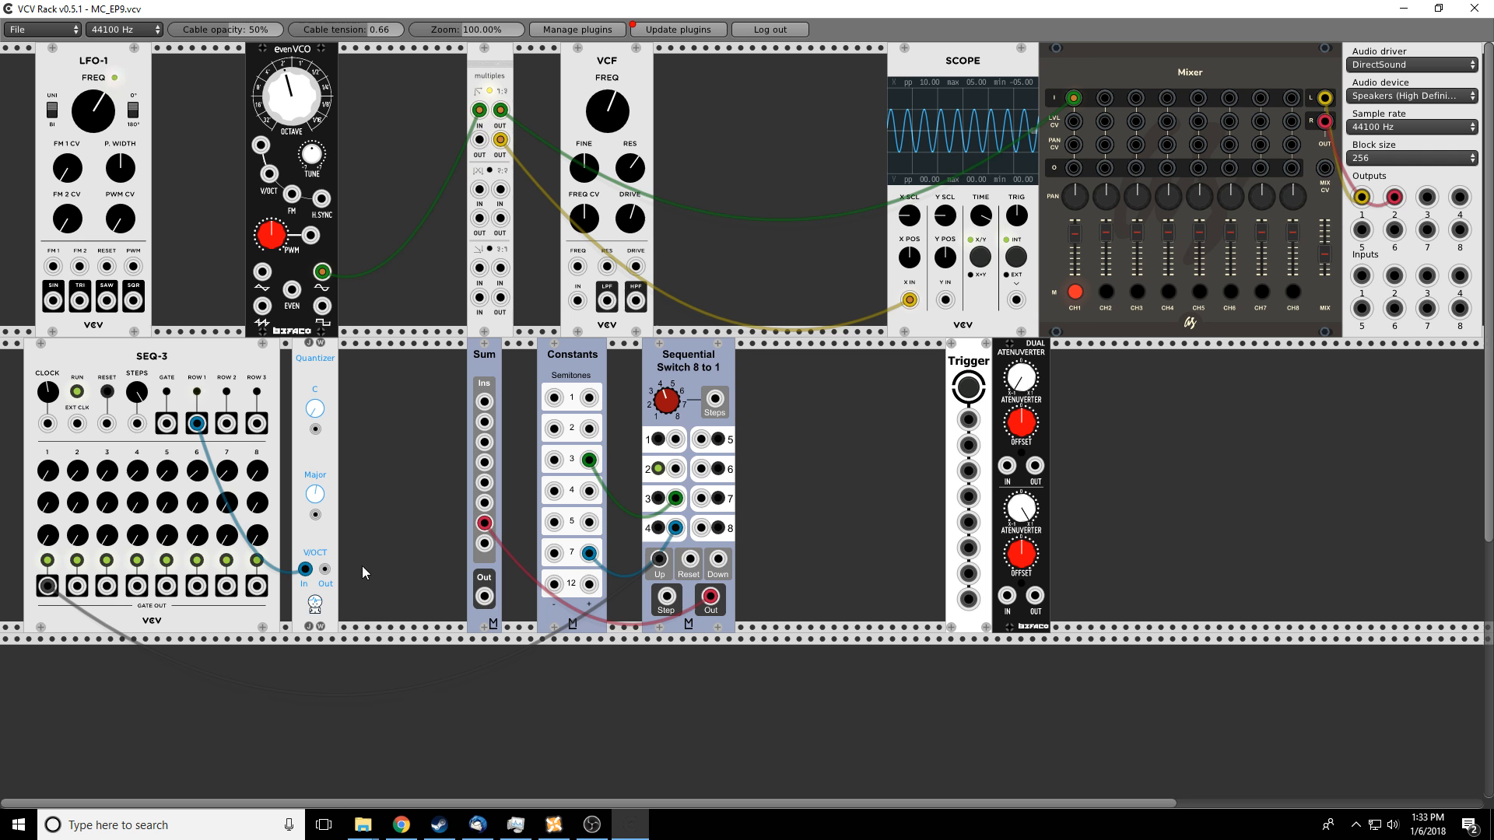
left_click_drag(325, 571, 269, 173)
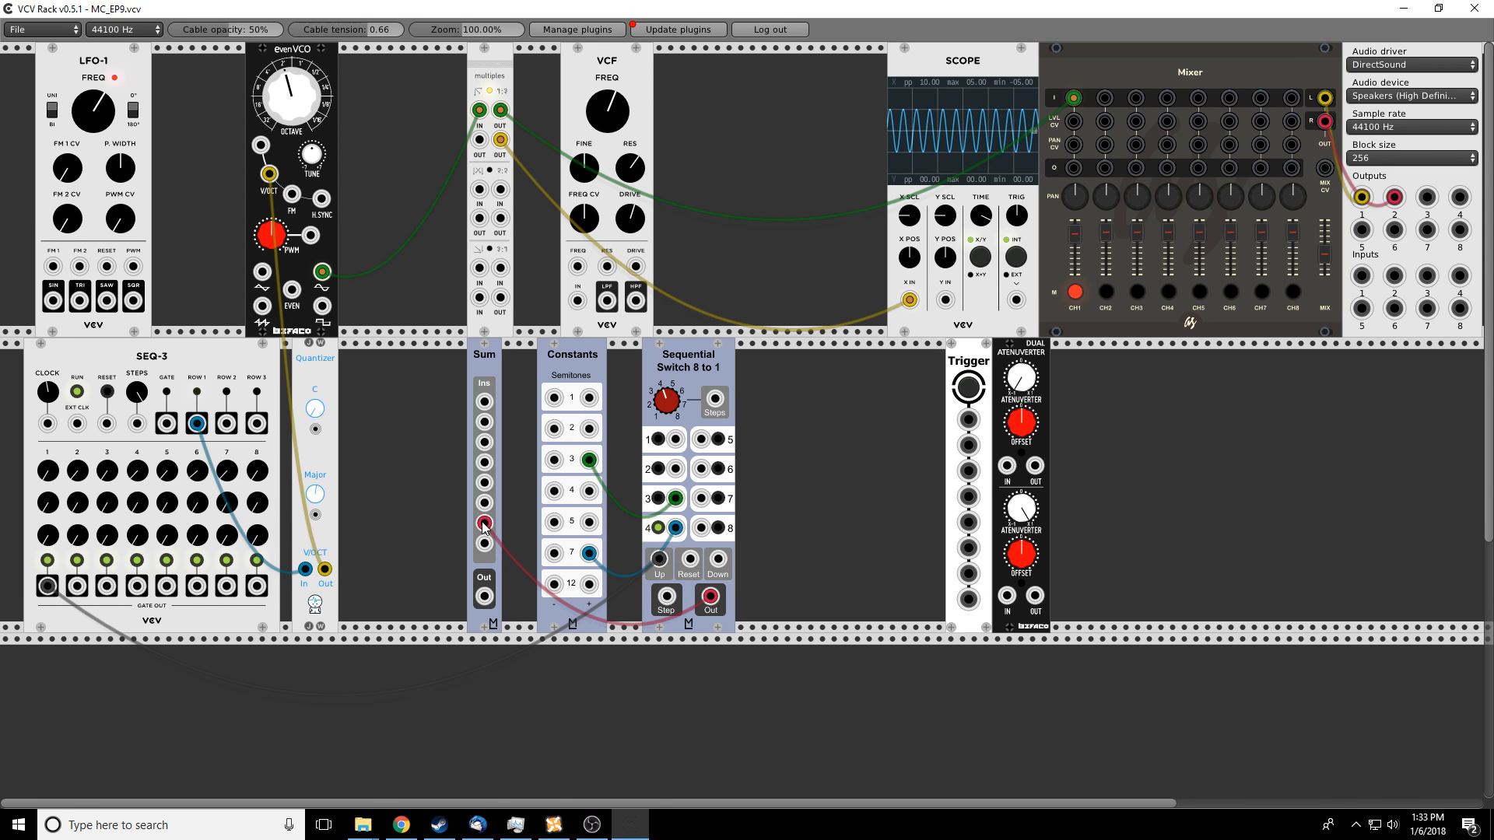
left_click_drag(484, 523, 261, 146)
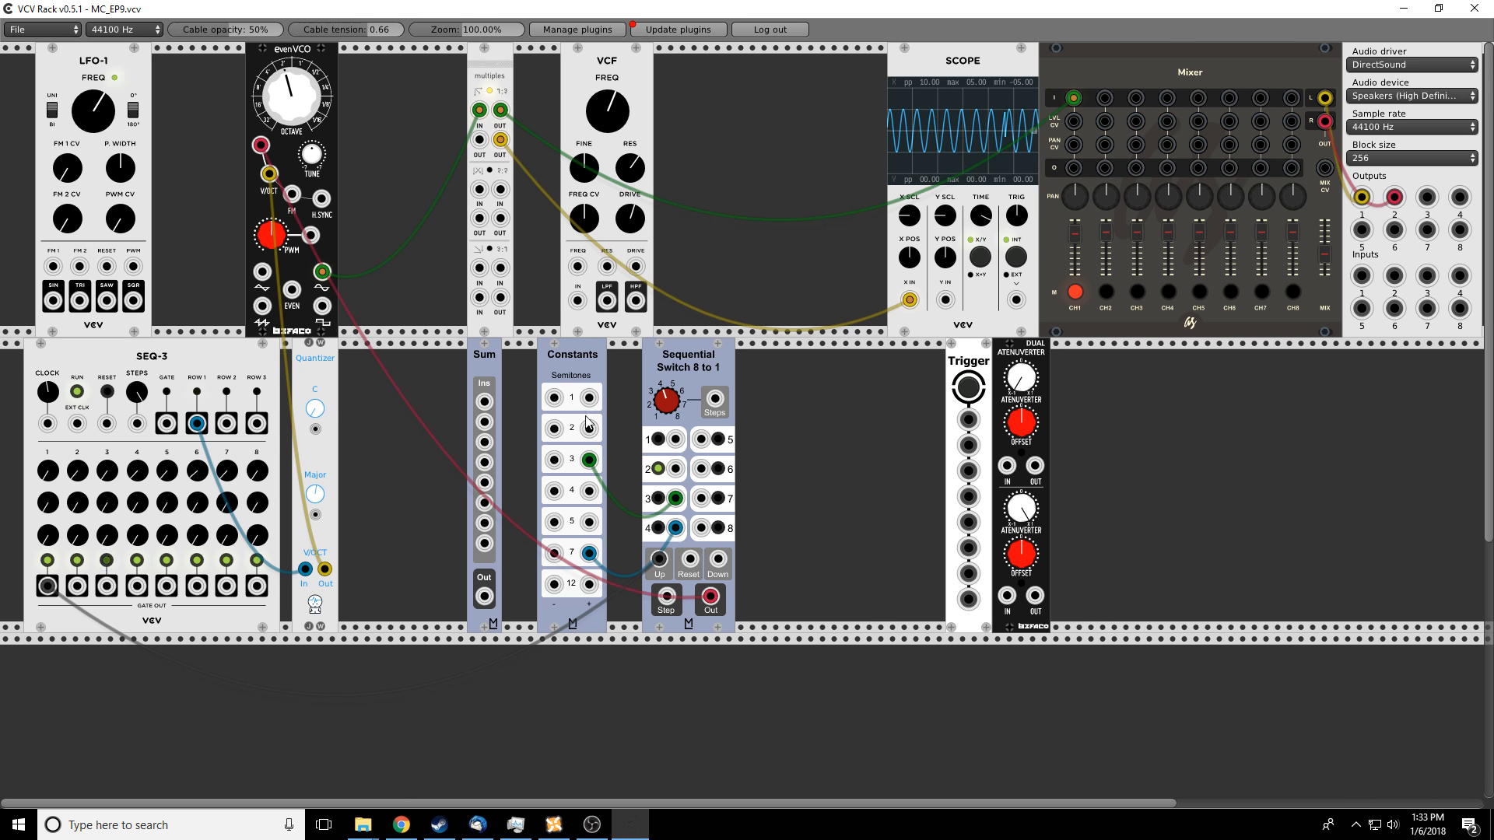
left_click(1074, 294)
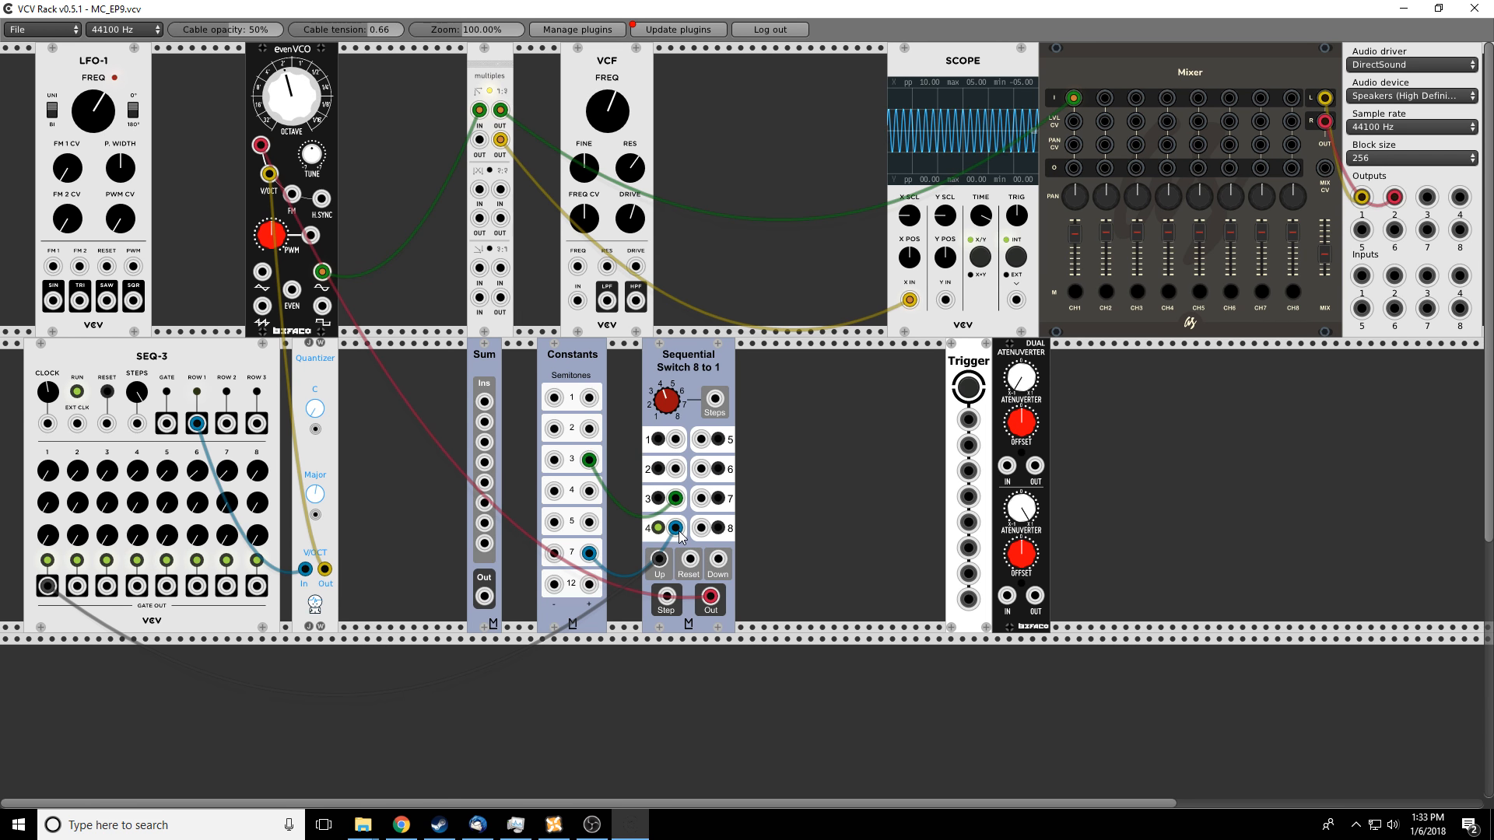
Delete the Sum module and mute mixer channel 1
right_click(487, 357)
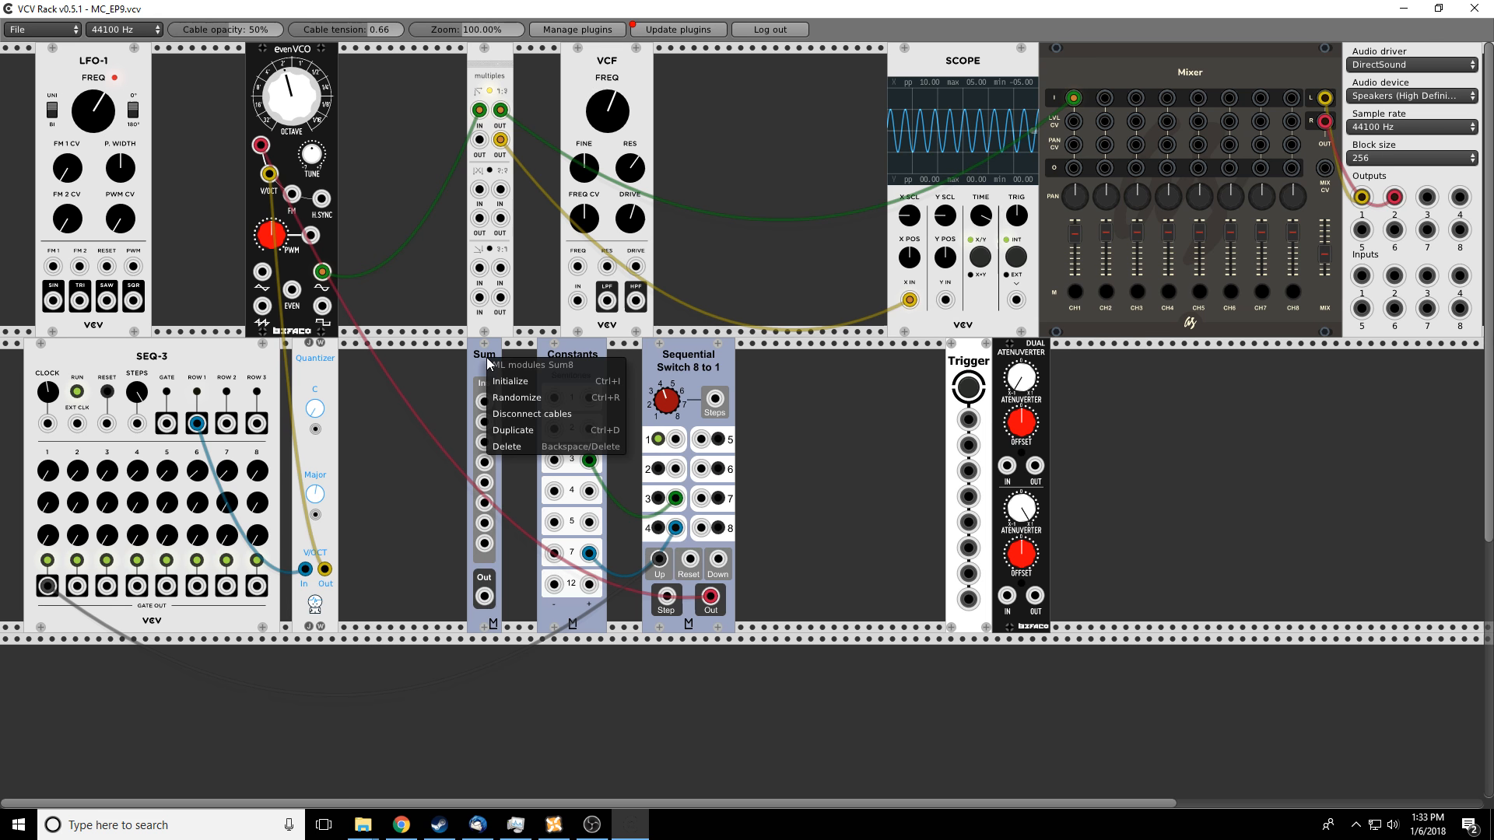
left_click(506, 446)
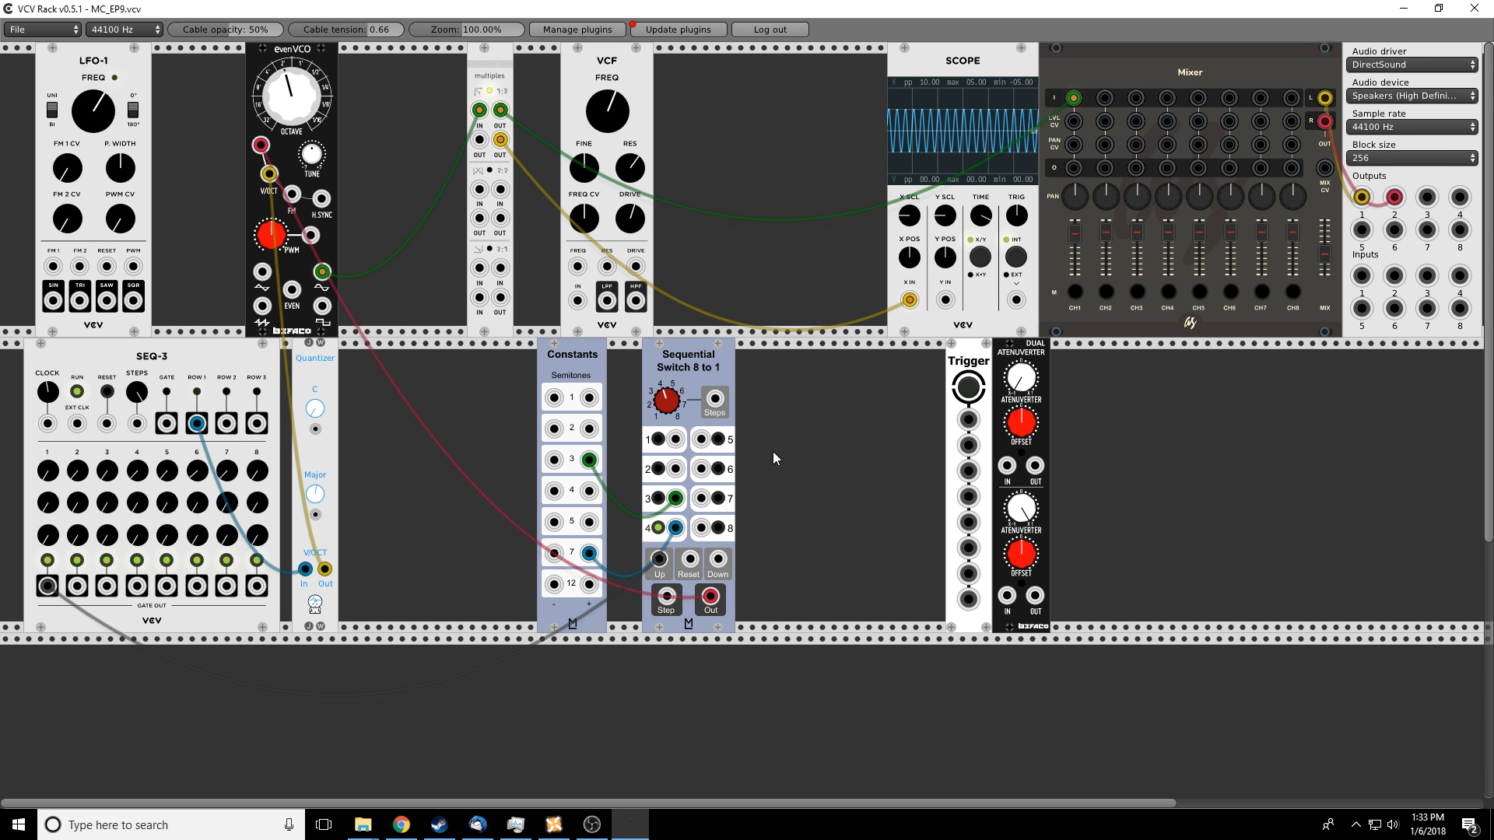
left_click(1076, 293)
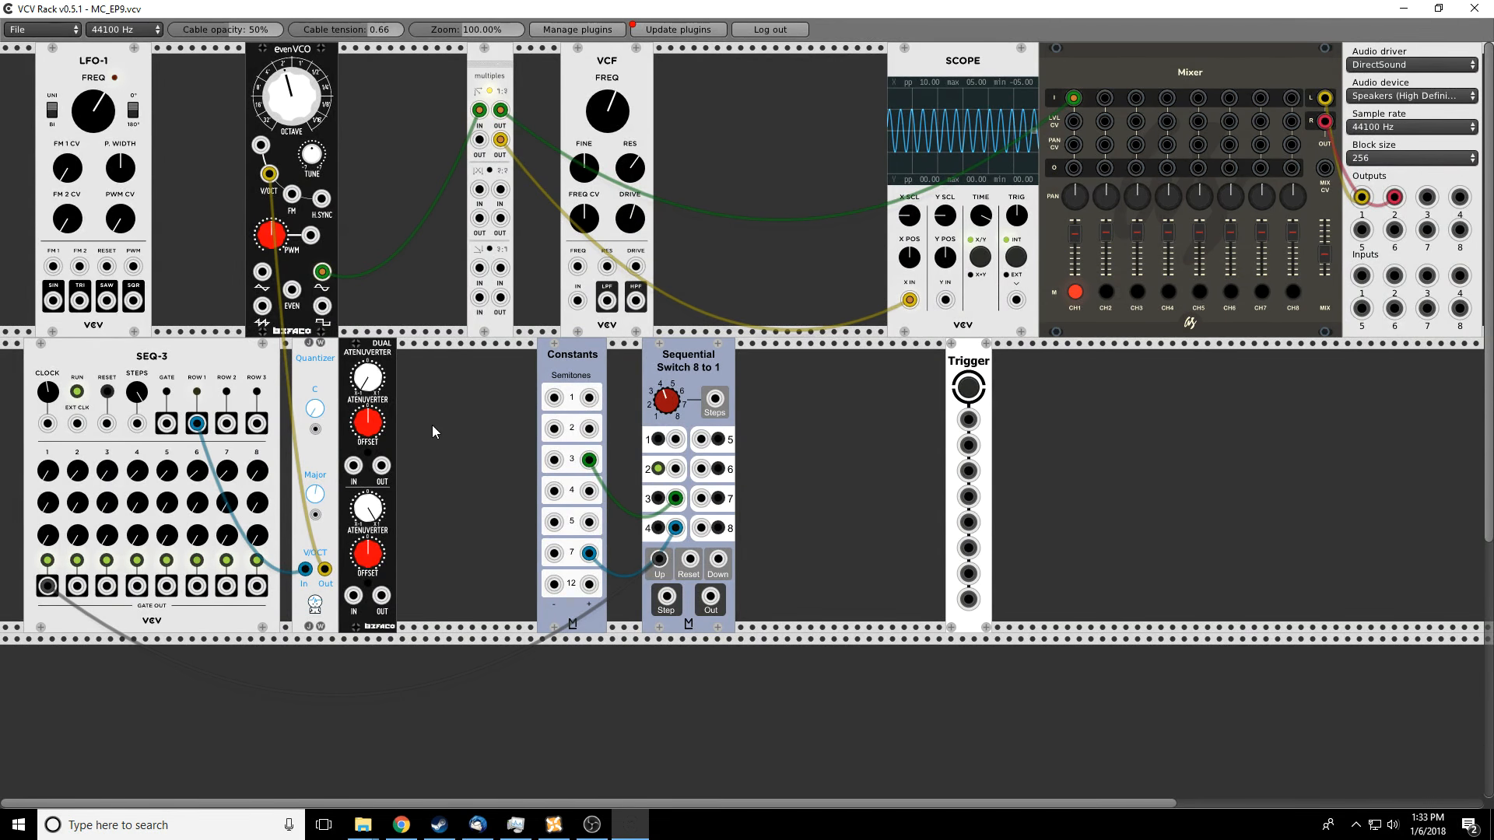
Position the Dual Atenuverter between the Quantizer and Constants with a small gap, and initialize it
left_click_drag(384, 359, 408, 360)
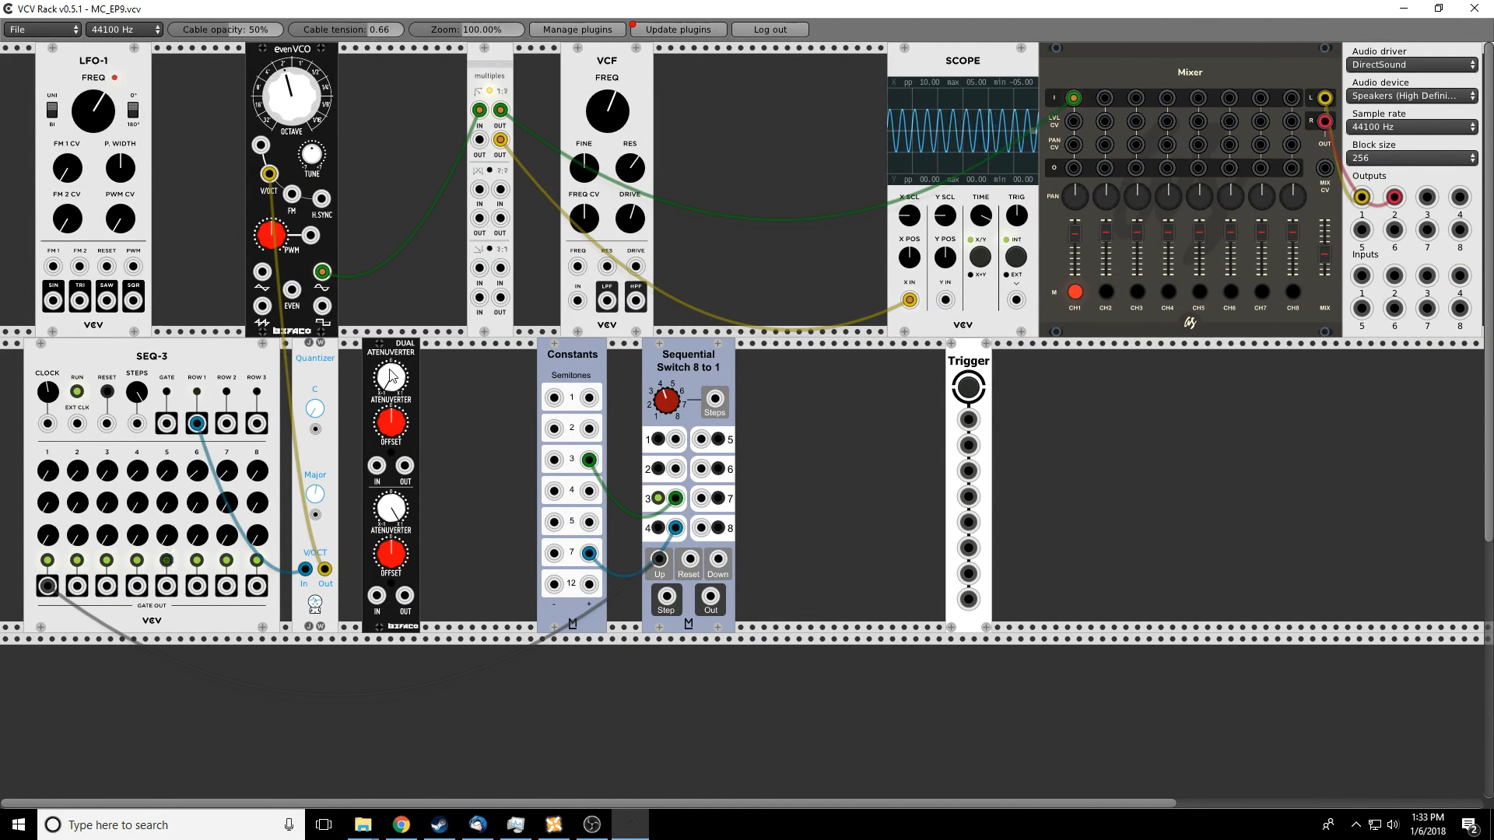
right_click(369, 367)
left_click(392, 386)
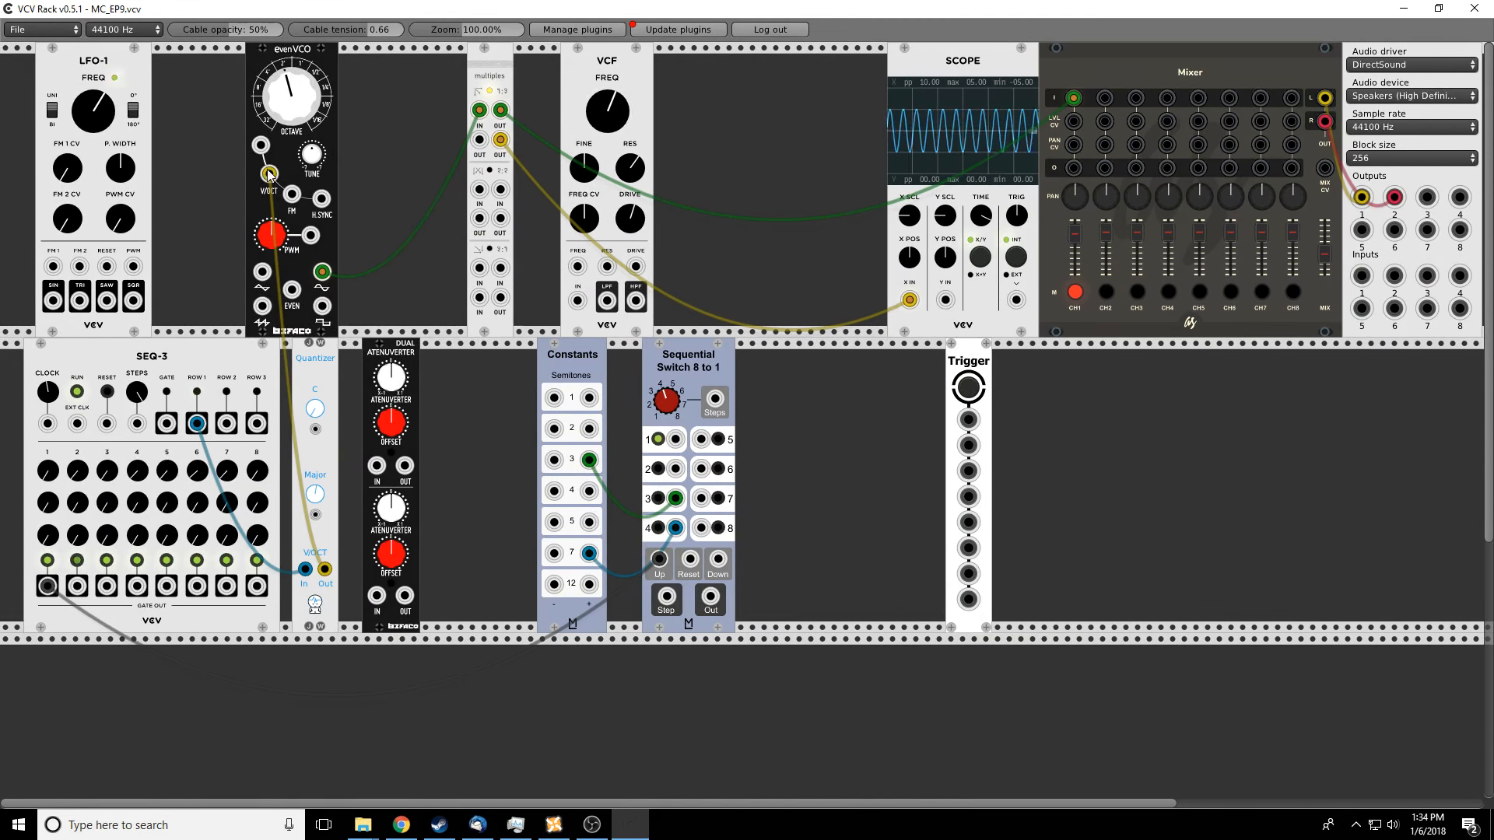
Route the Quantizer output through the Dual Atenuverter's first channel to the evenVCO V/OCT, and adjust its attenuation with channel 1 unmuted
left_click_drag(269, 174, 376, 465)
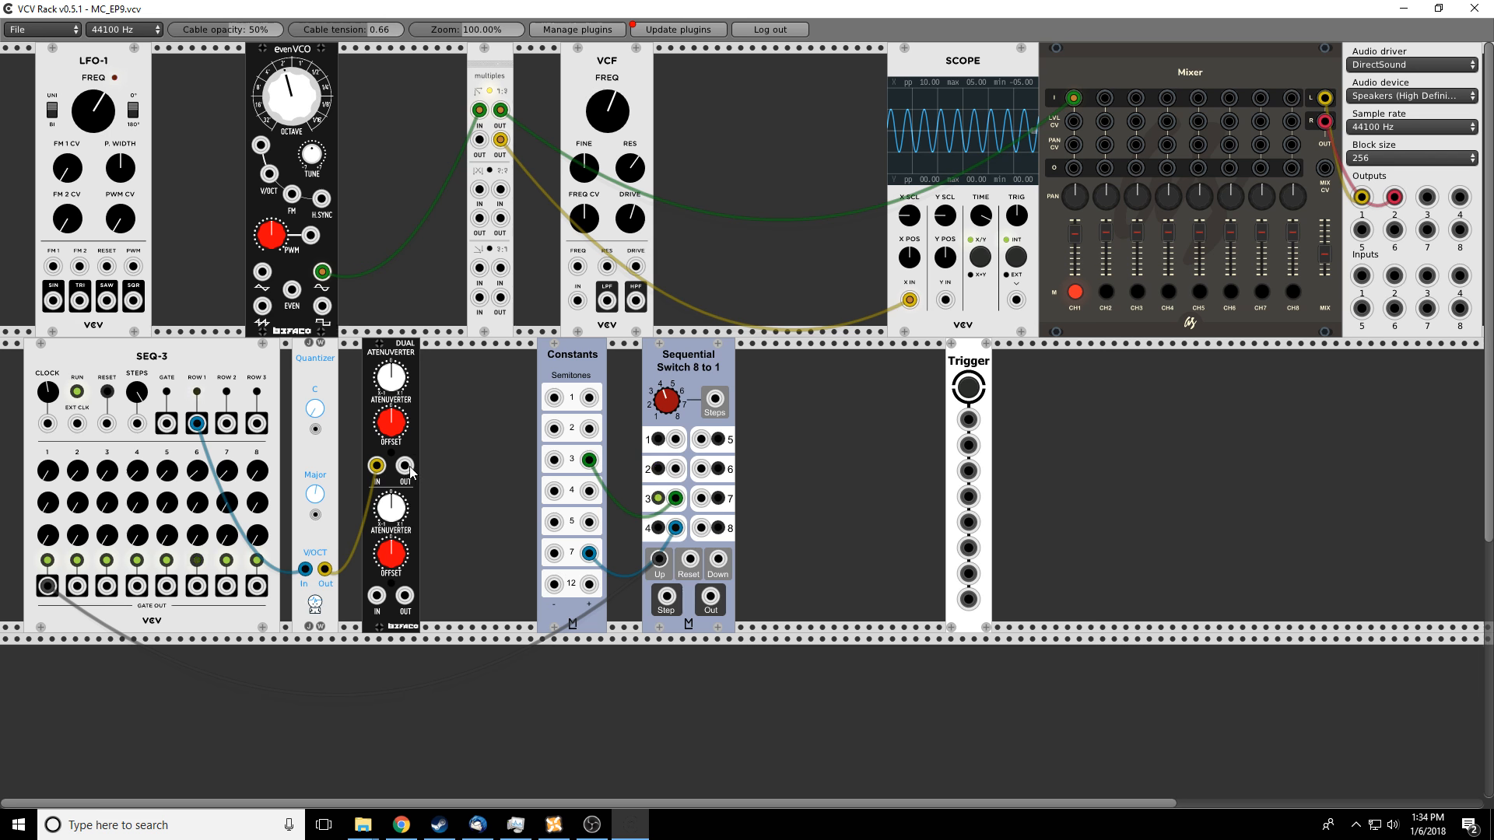
left_click_drag(405, 466, 269, 173)
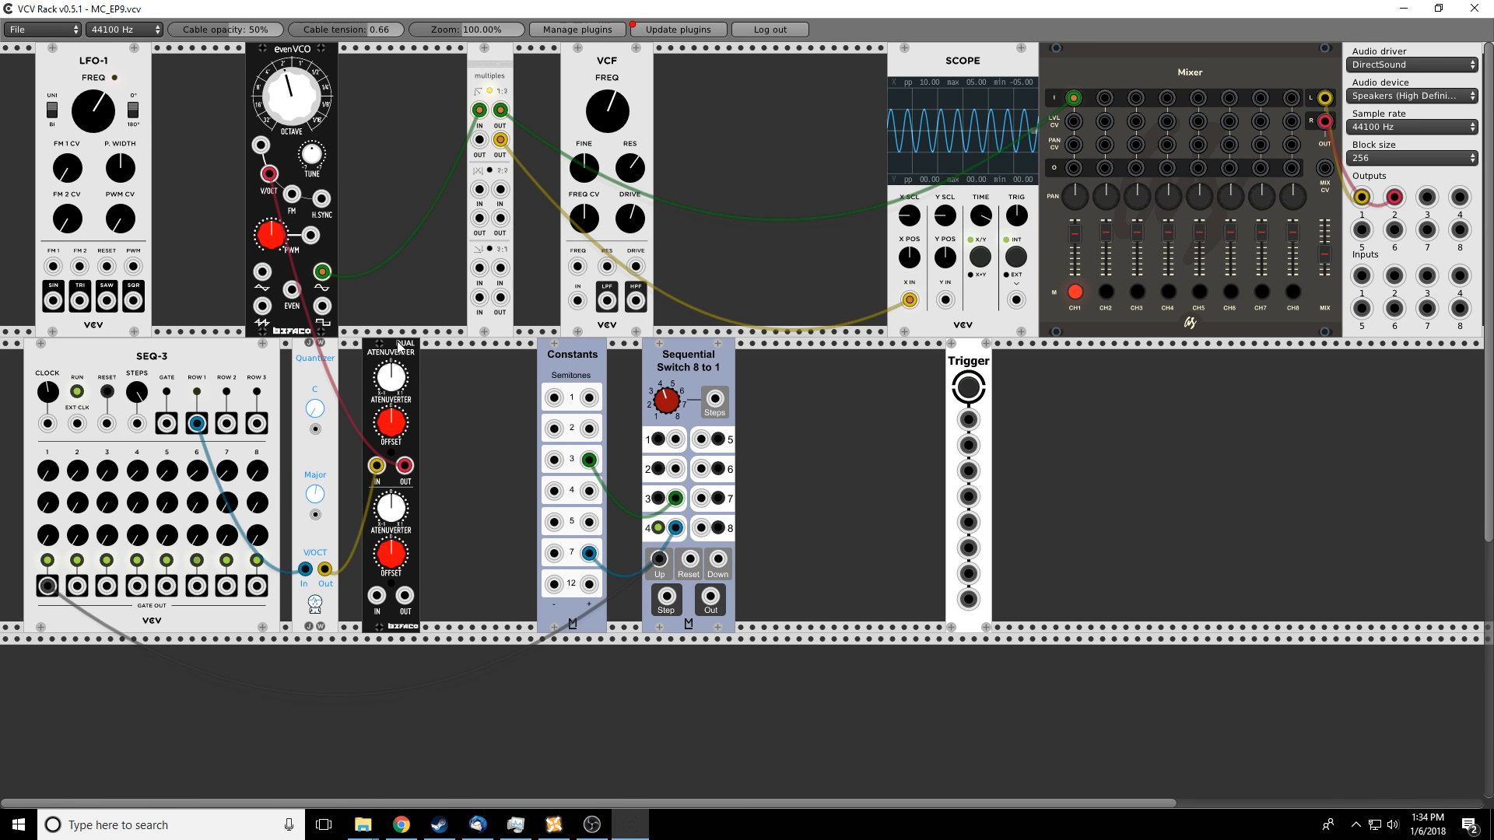
left_click(1074, 294)
left_click_drag(393, 384, 393, 384)
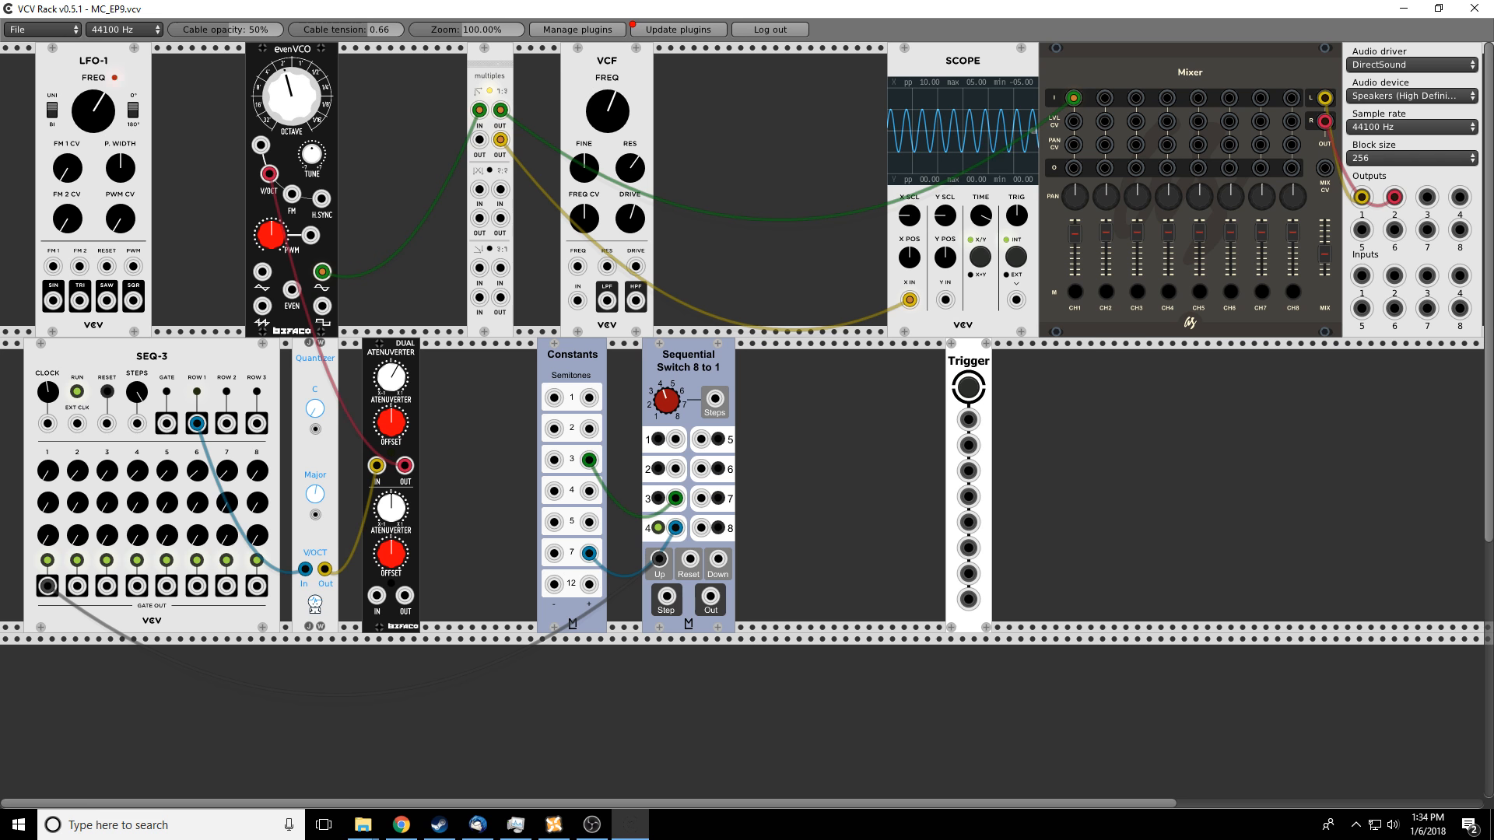
Disconnect SEQ-3's step 1 gate from the switch, readjust the Dual Atenuverter's first channel, and unmute mixer channel 1
left_click_drag(48, 587, 647, 474)
scroll(619, 691, "up", 4)
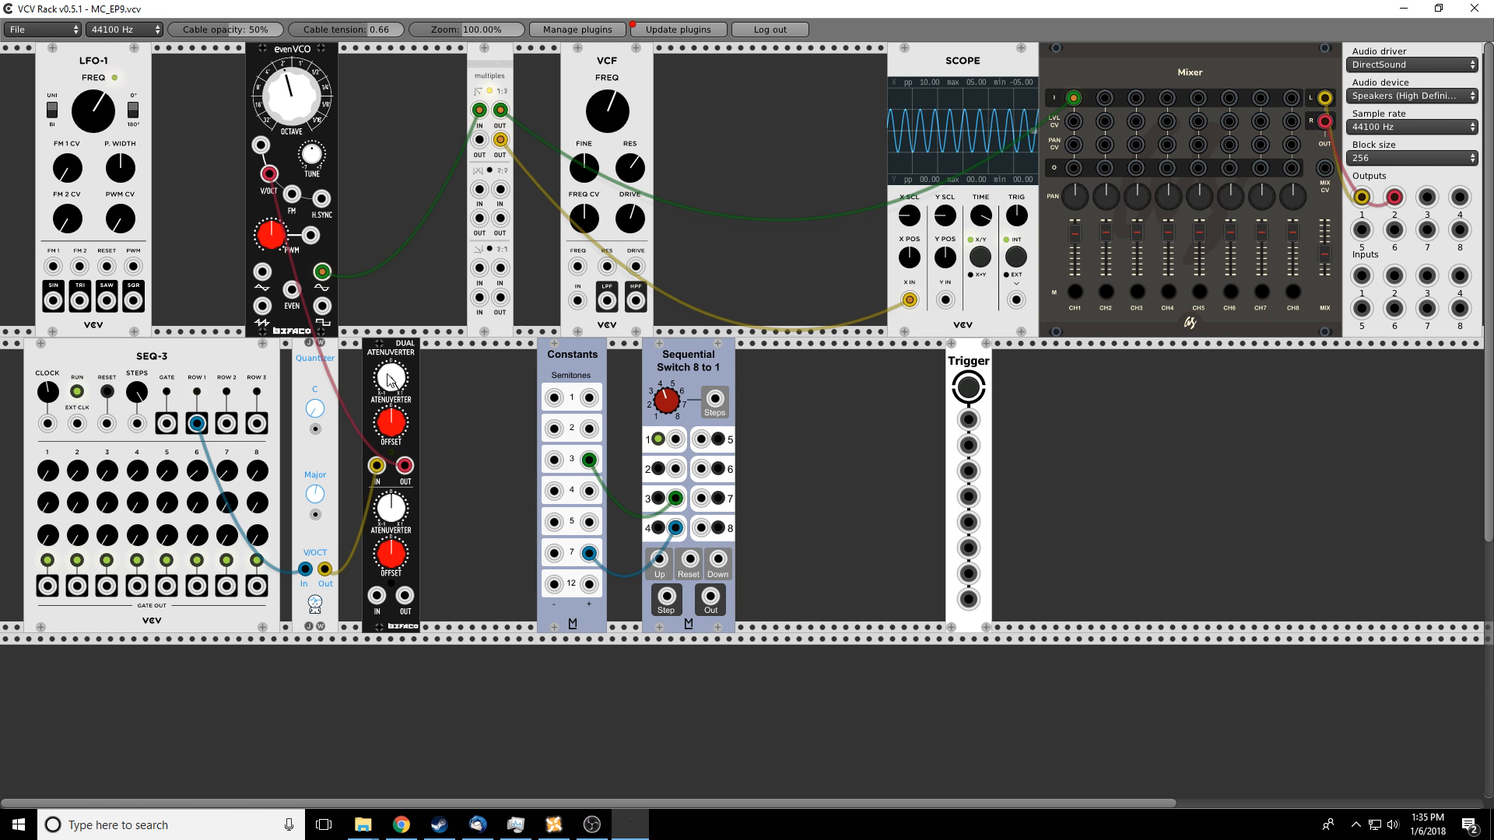
left_click_drag(388, 374, 422, 434)
left_click(1074, 291)
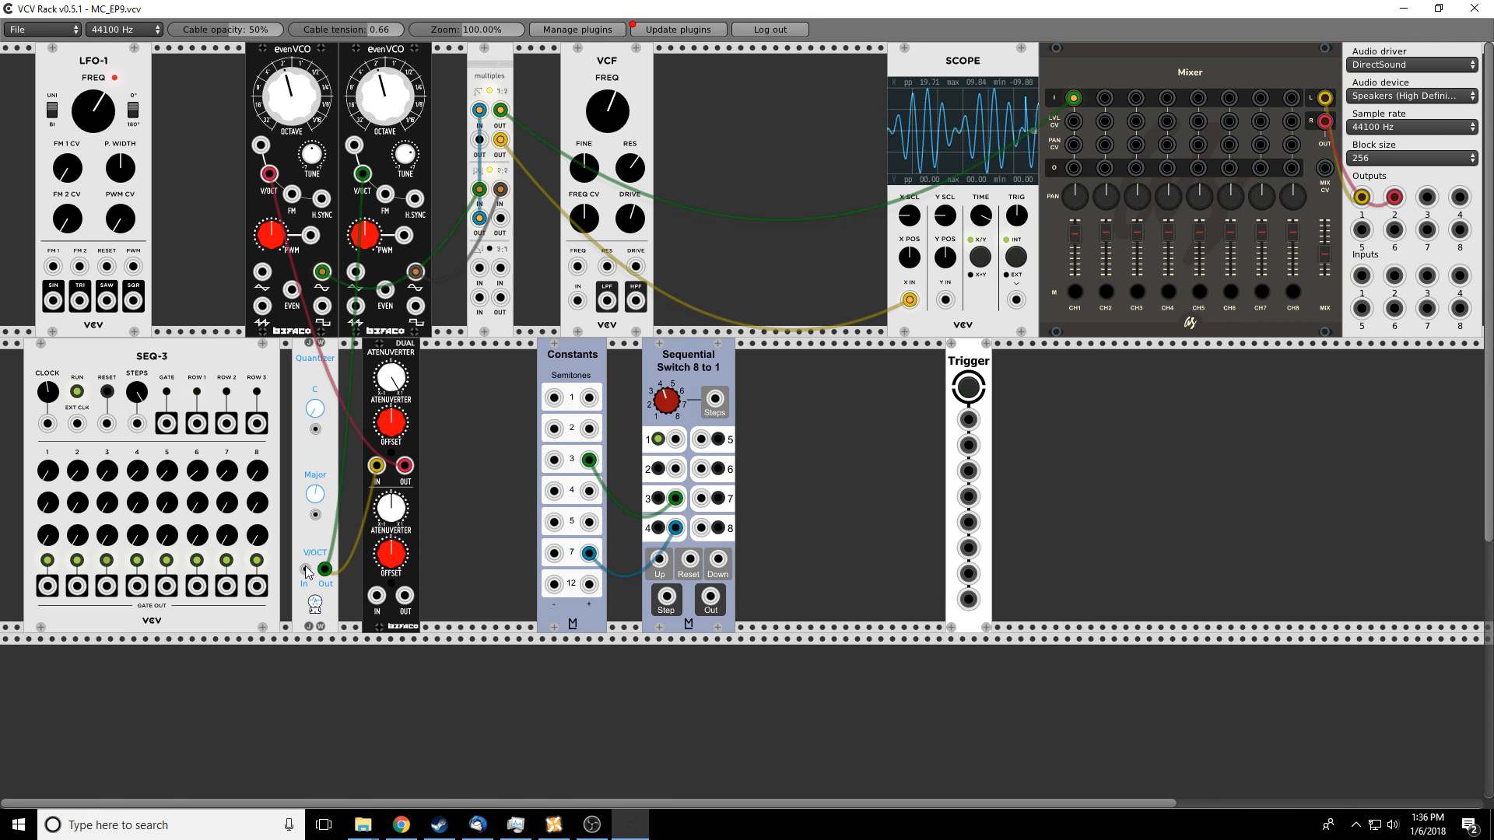
Reconnect the SEQ-3 ROW 1 output to the Quantizer V/OCT input, and mute mixer channel 1
left_click_drag(305, 568, 197, 423)
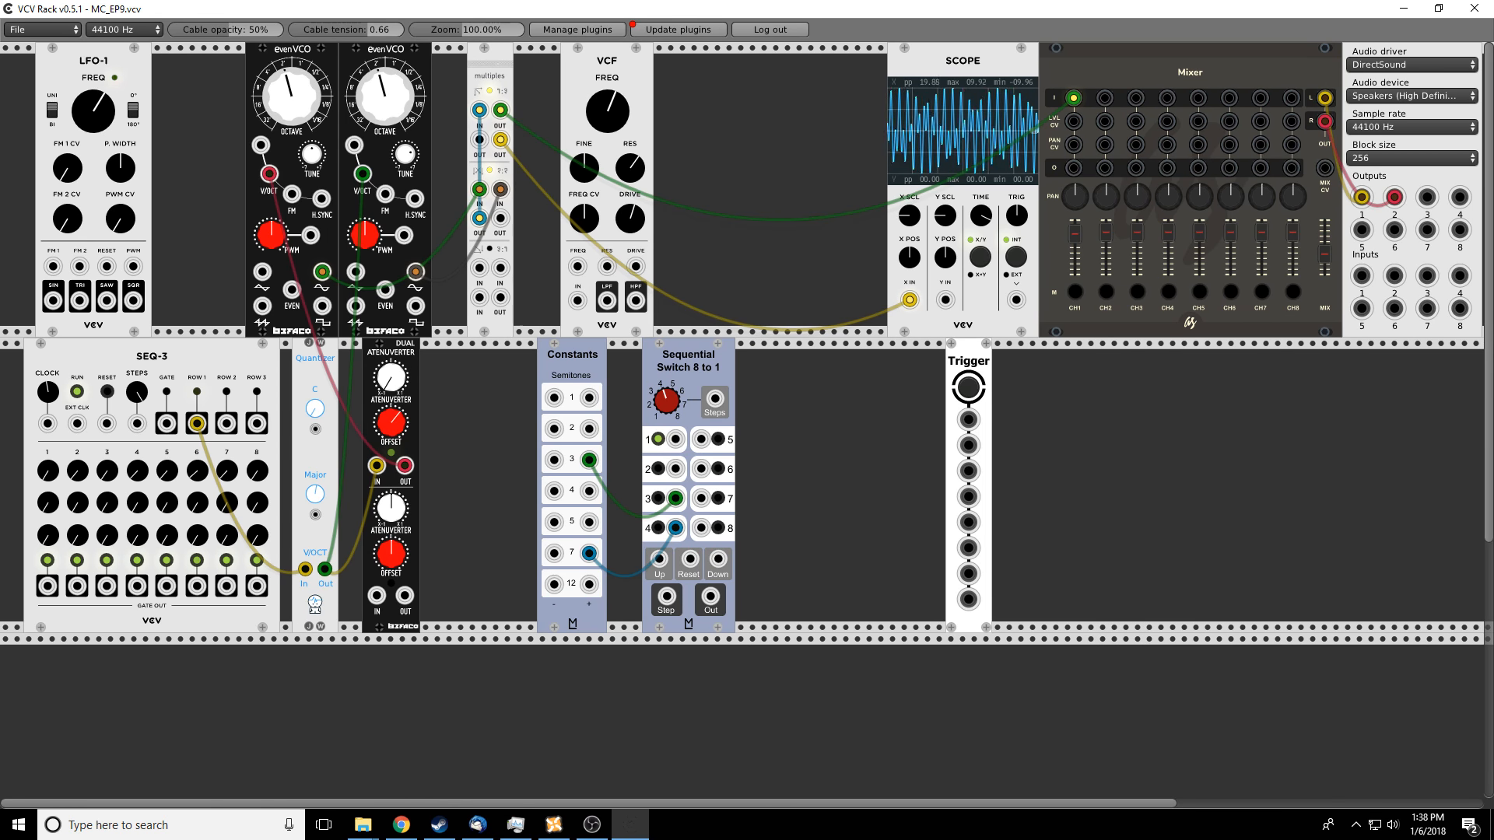
left_click(1074, 291)
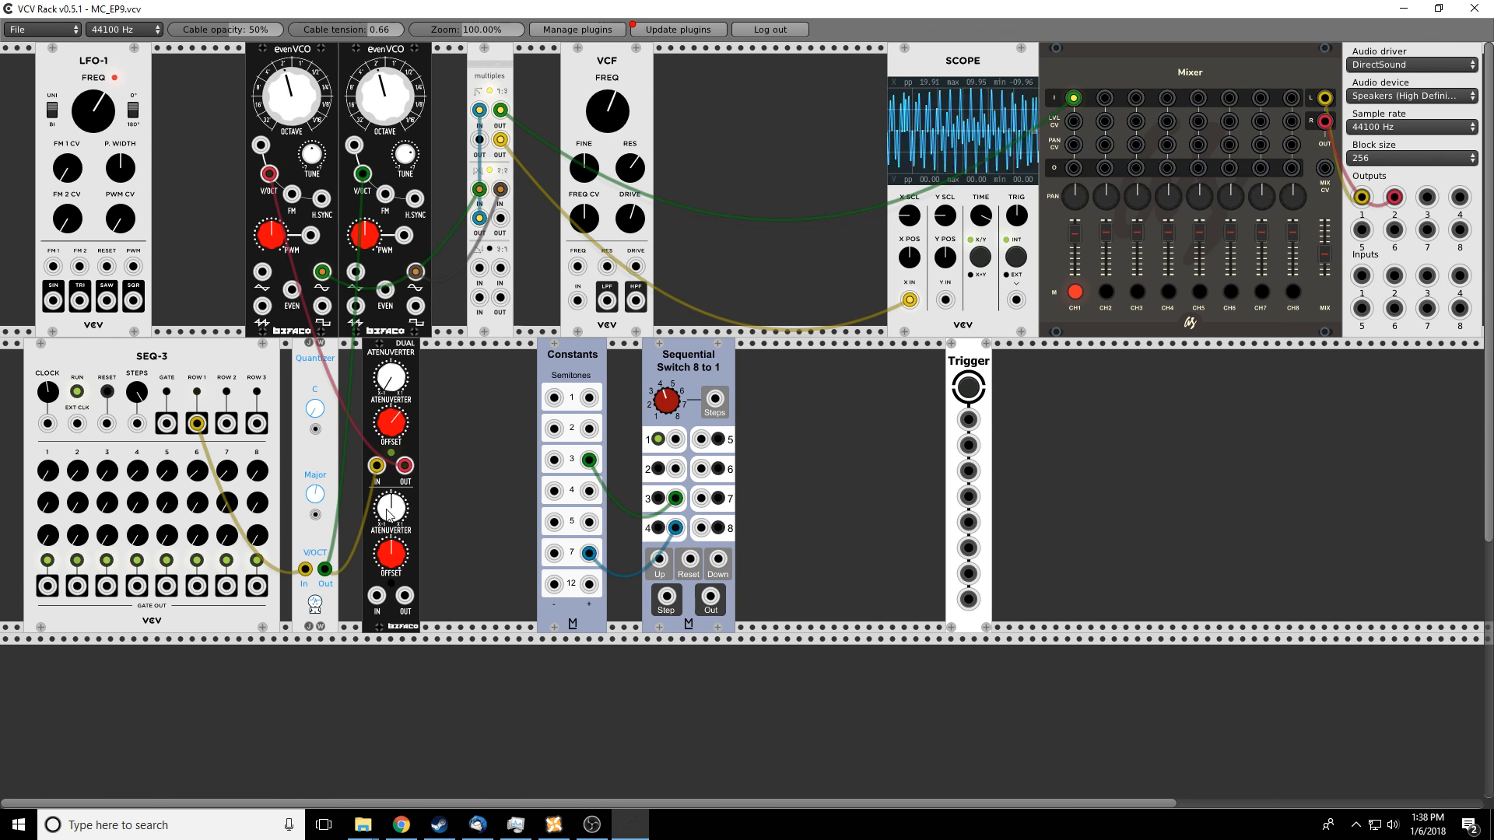
Move the Dual Atenuverter directly against the Quantizer and add a Slew Limiter module beside it
left_click_drag(406, 360, 383, 359)
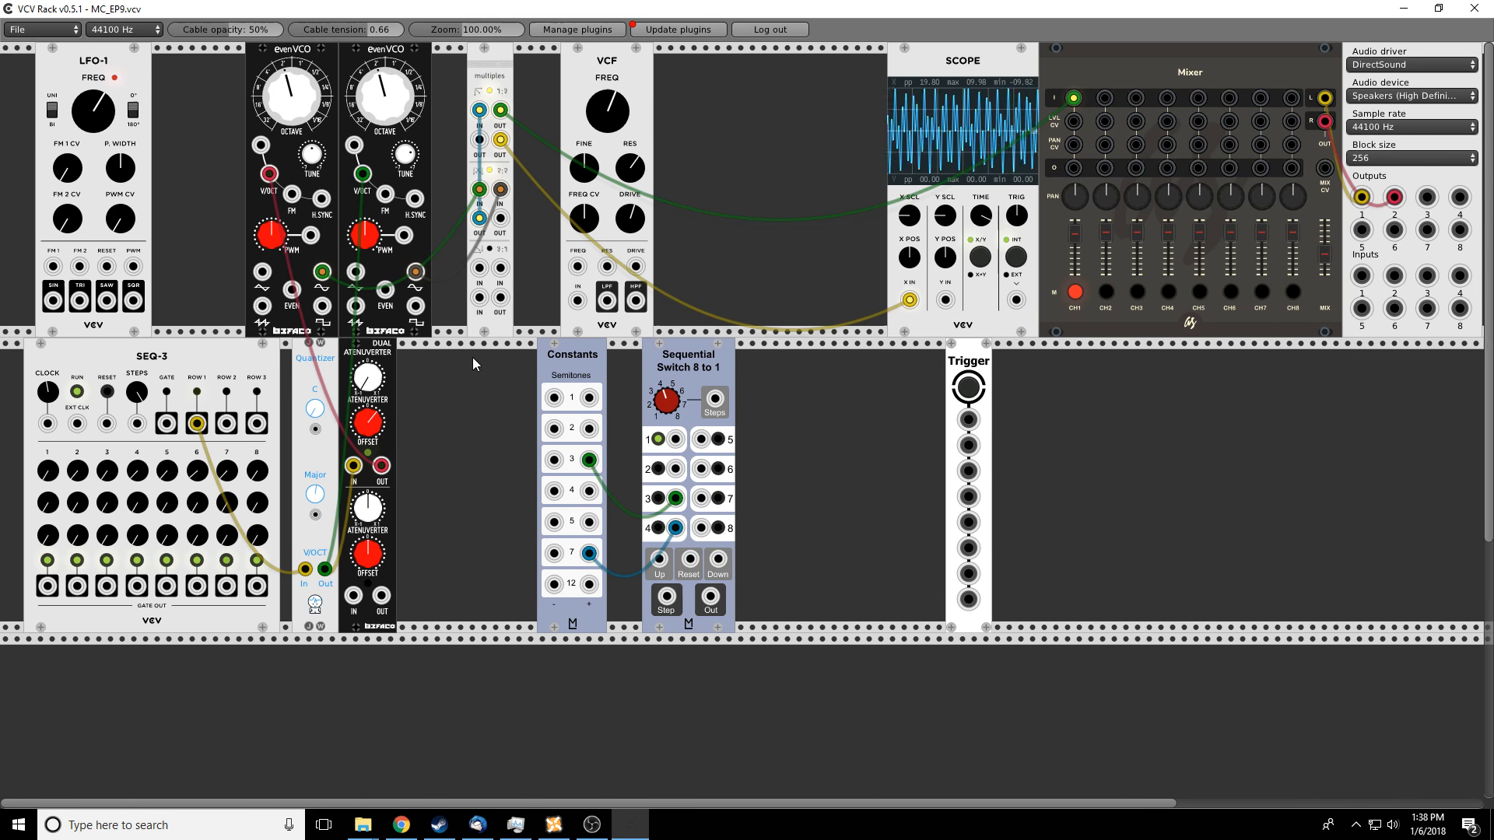
right_click(439, 395)
left_click(433, 400)
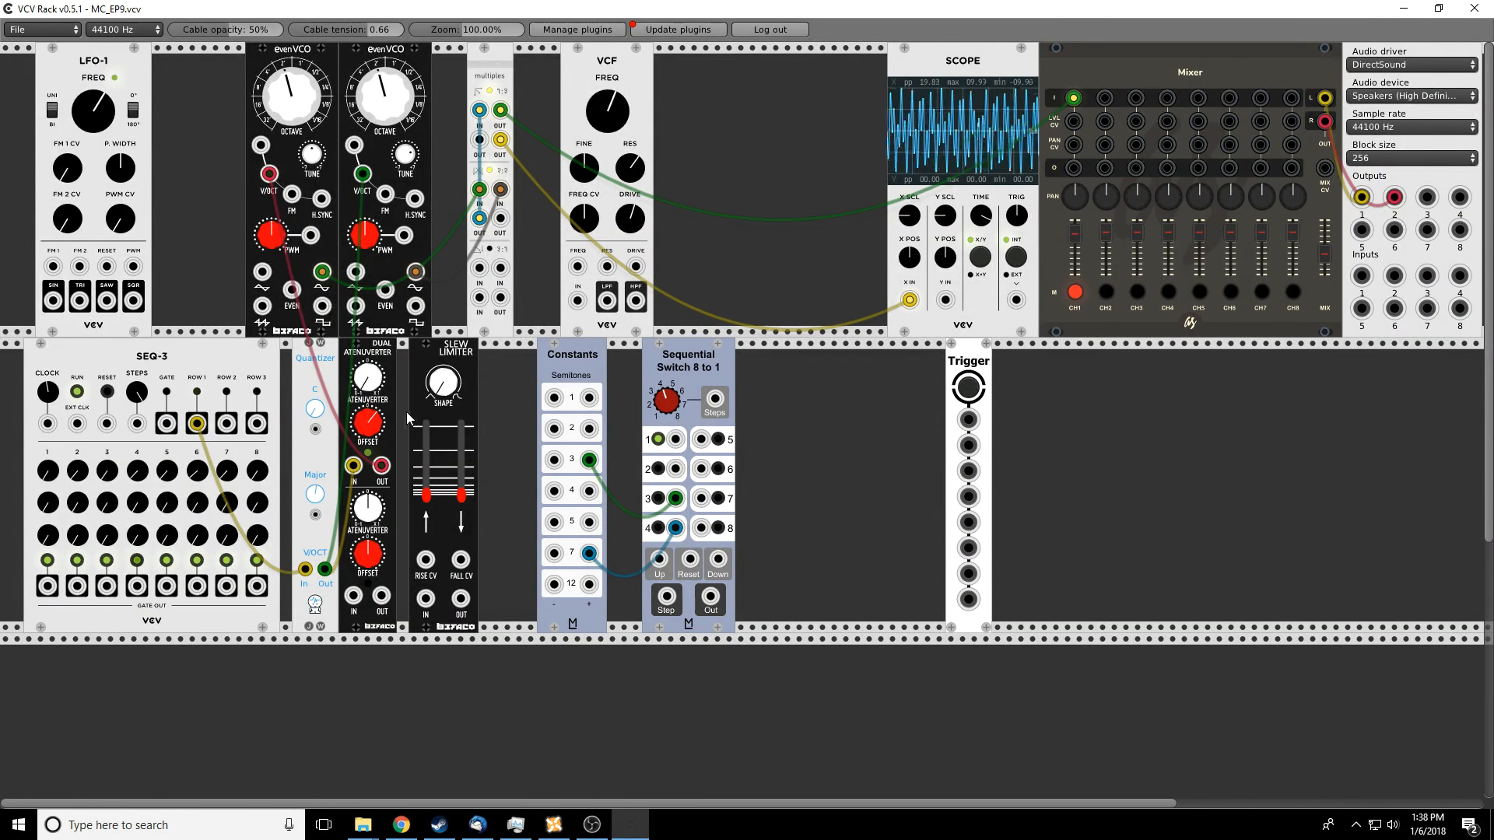
Disconnect all cables from the second evenVCO and from the Dual Atenuverter
right_click(356, 62)
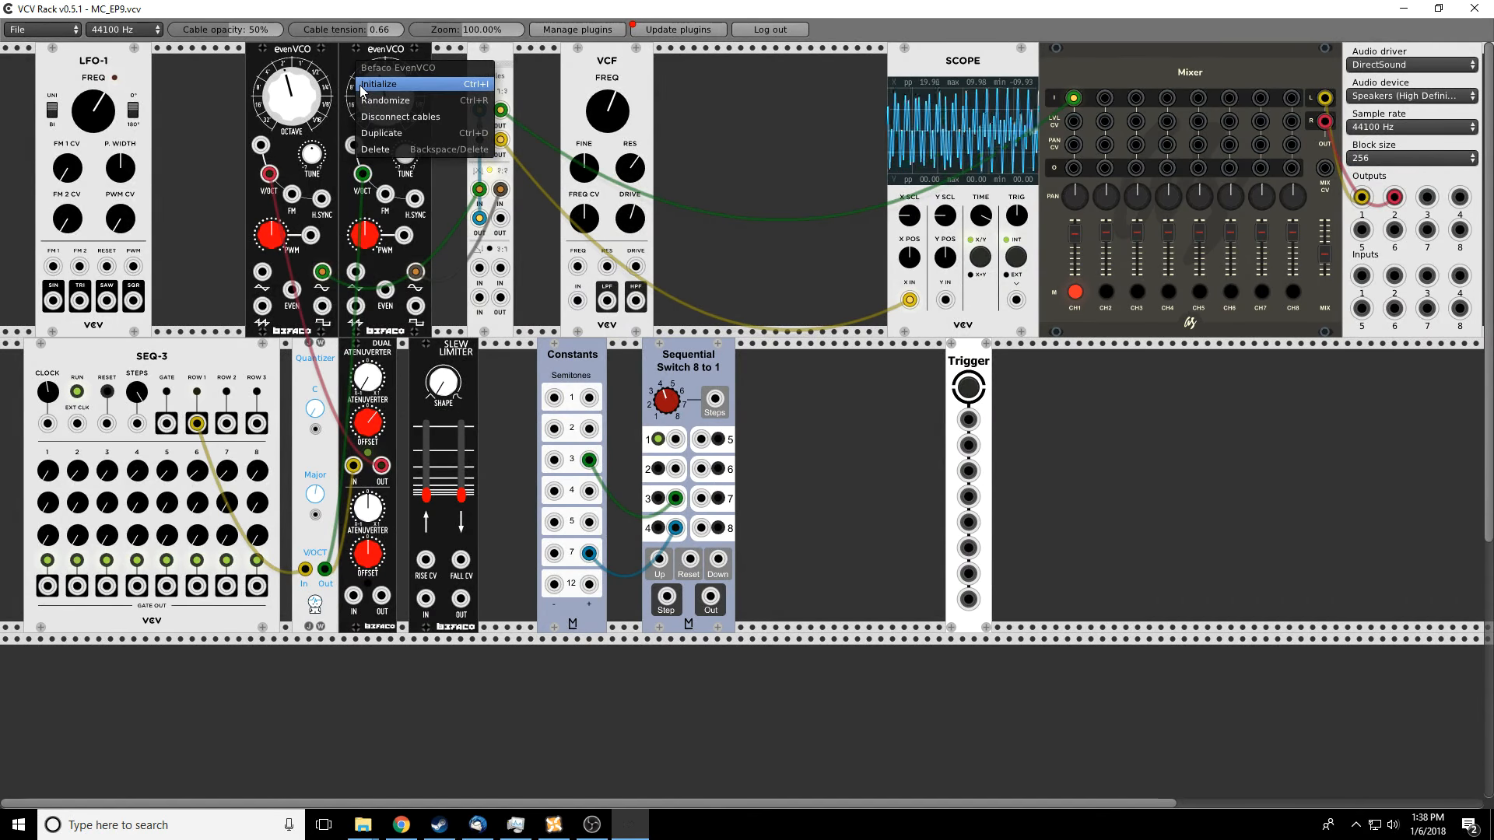
left_click(389, 117)
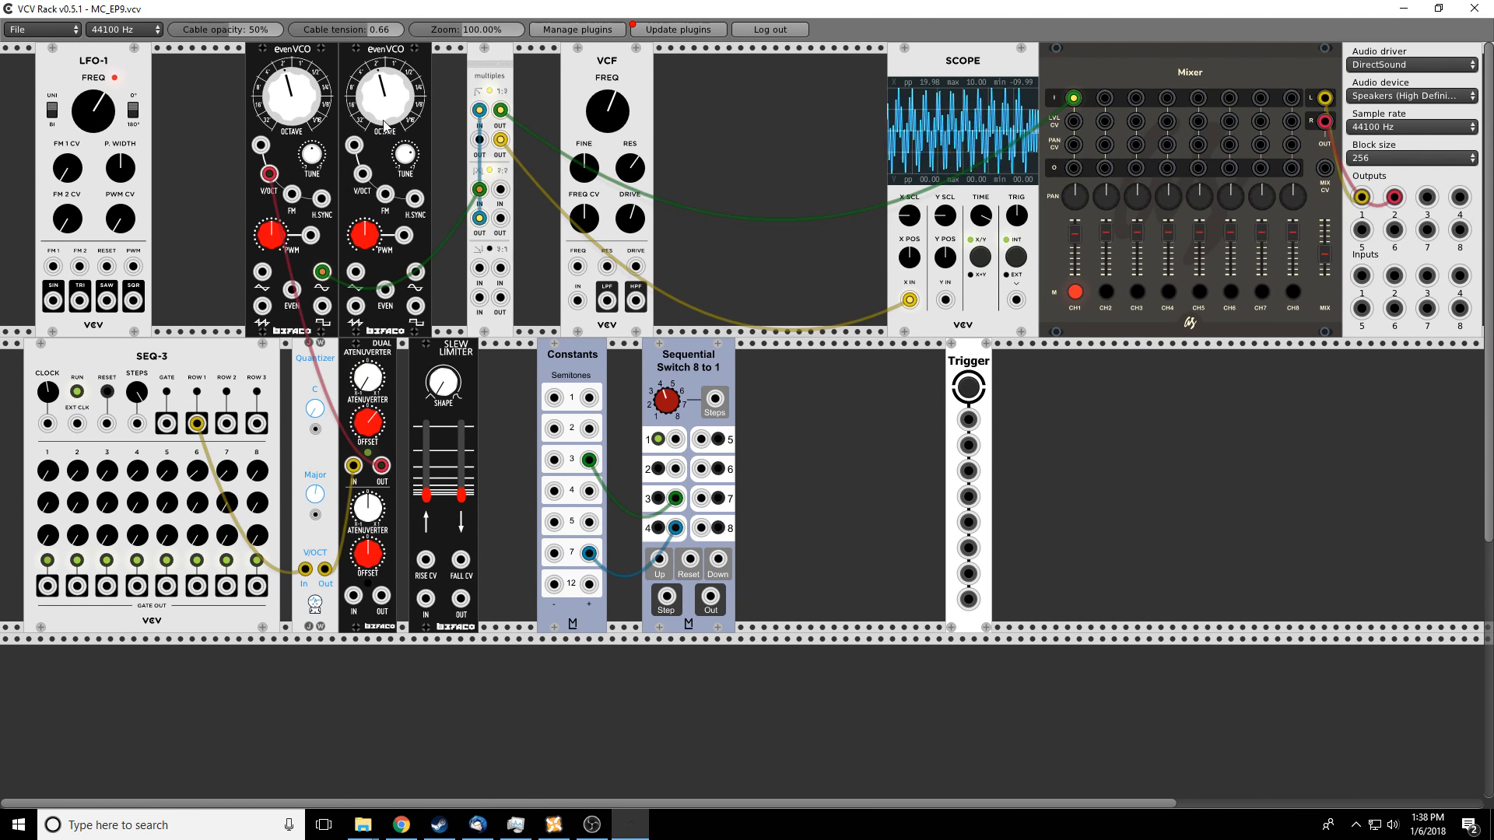
right_click(378, 405)
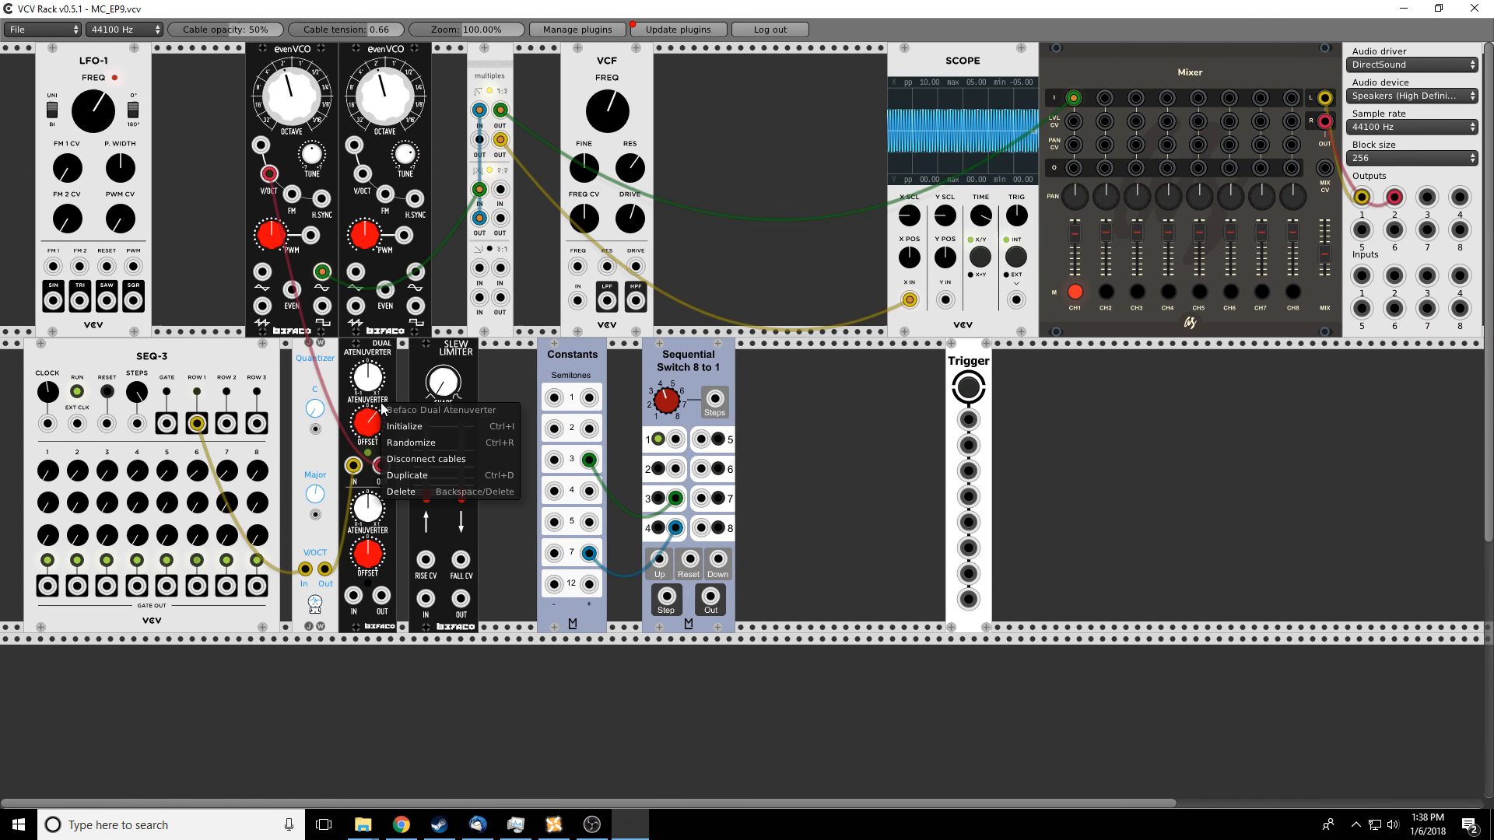
left_click(398, 459)
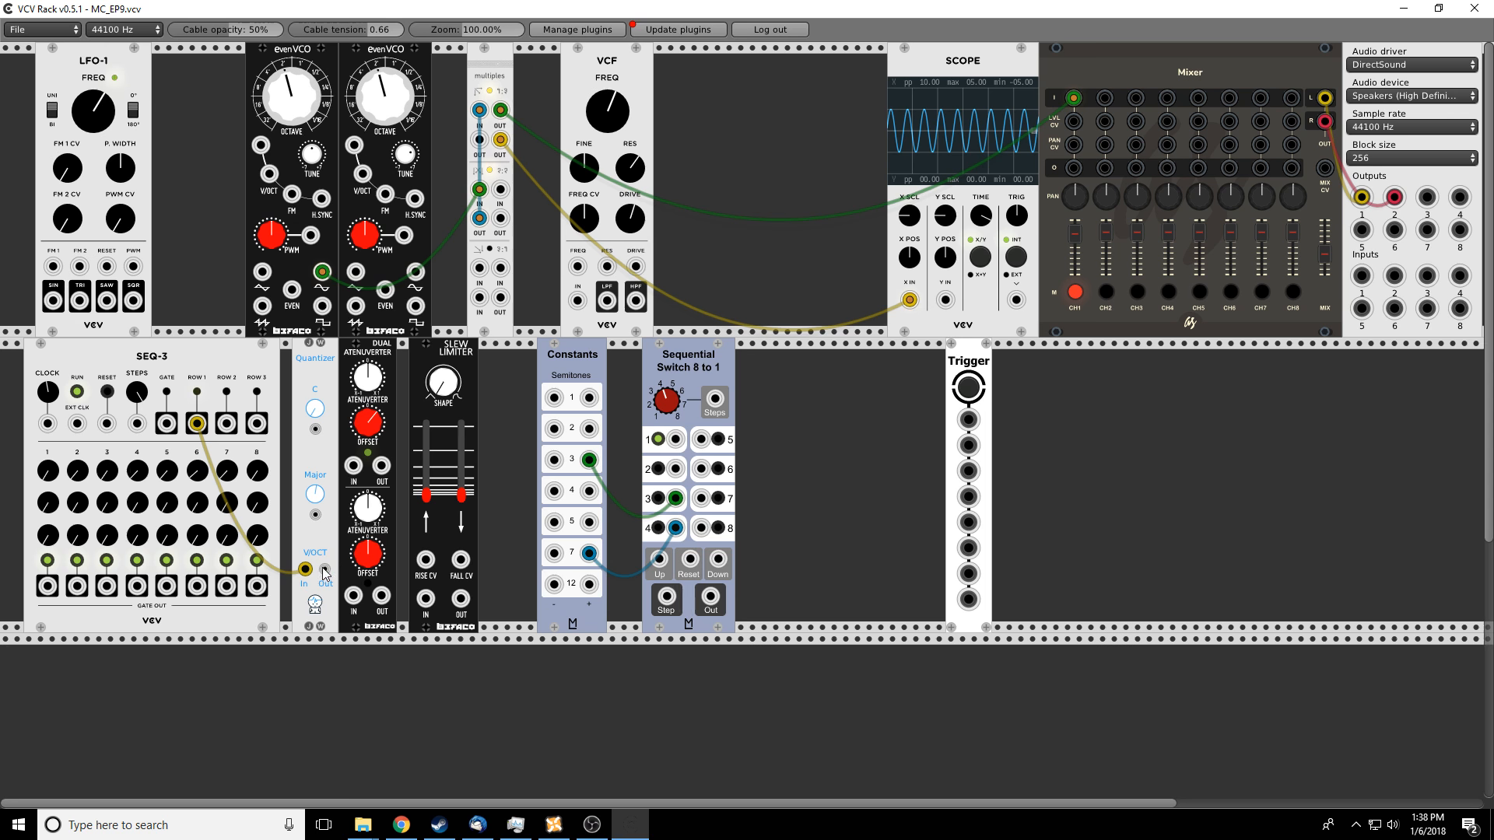
Route the Quantizer output through the Slew Limiter to the first evenVCO's V/OCT input, and unmute mixer channel 1
left_click_drag(325, 568, 269, 173)
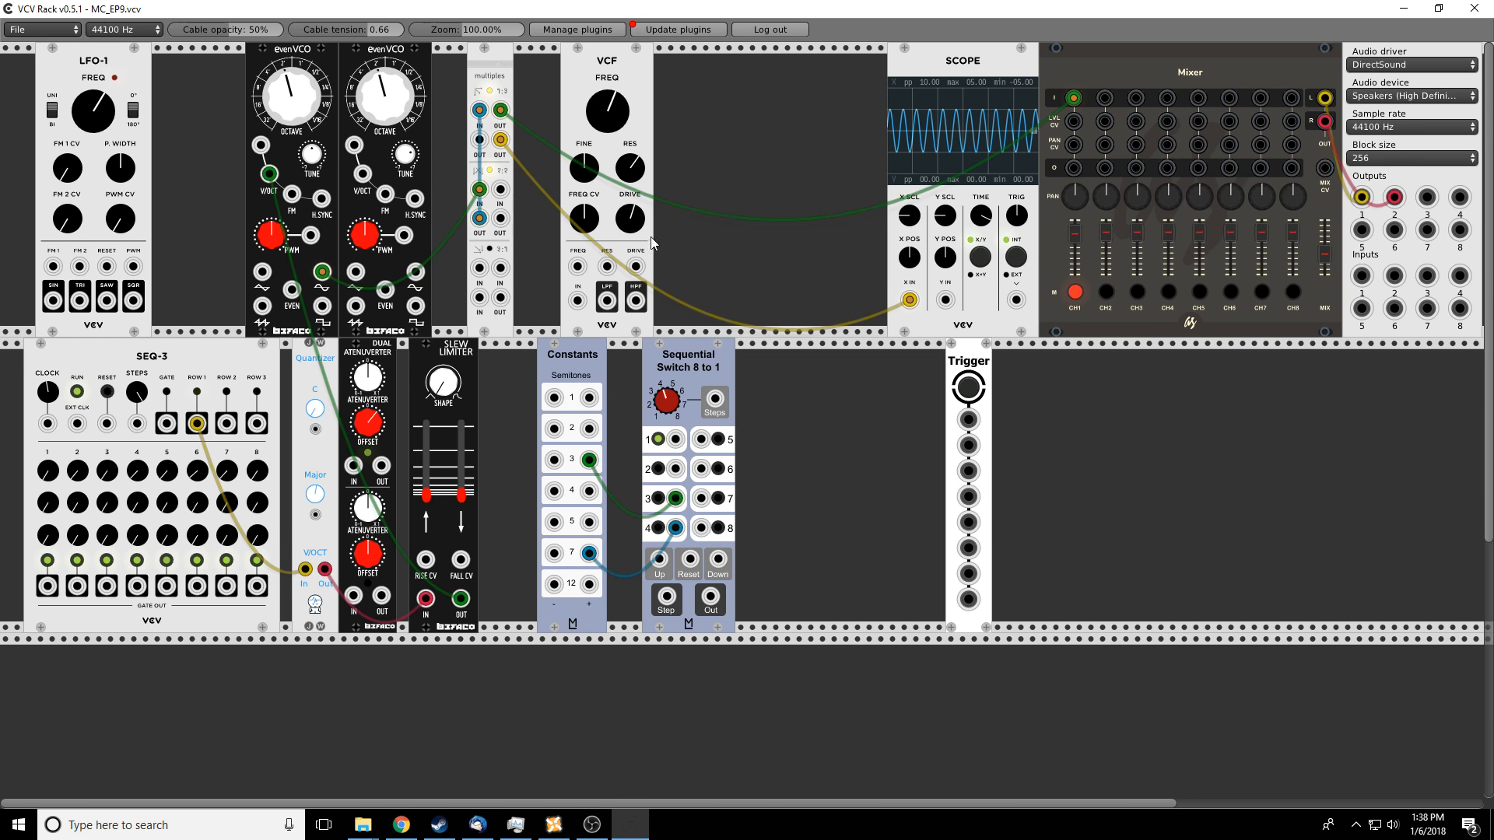
left_click(1075, 291)
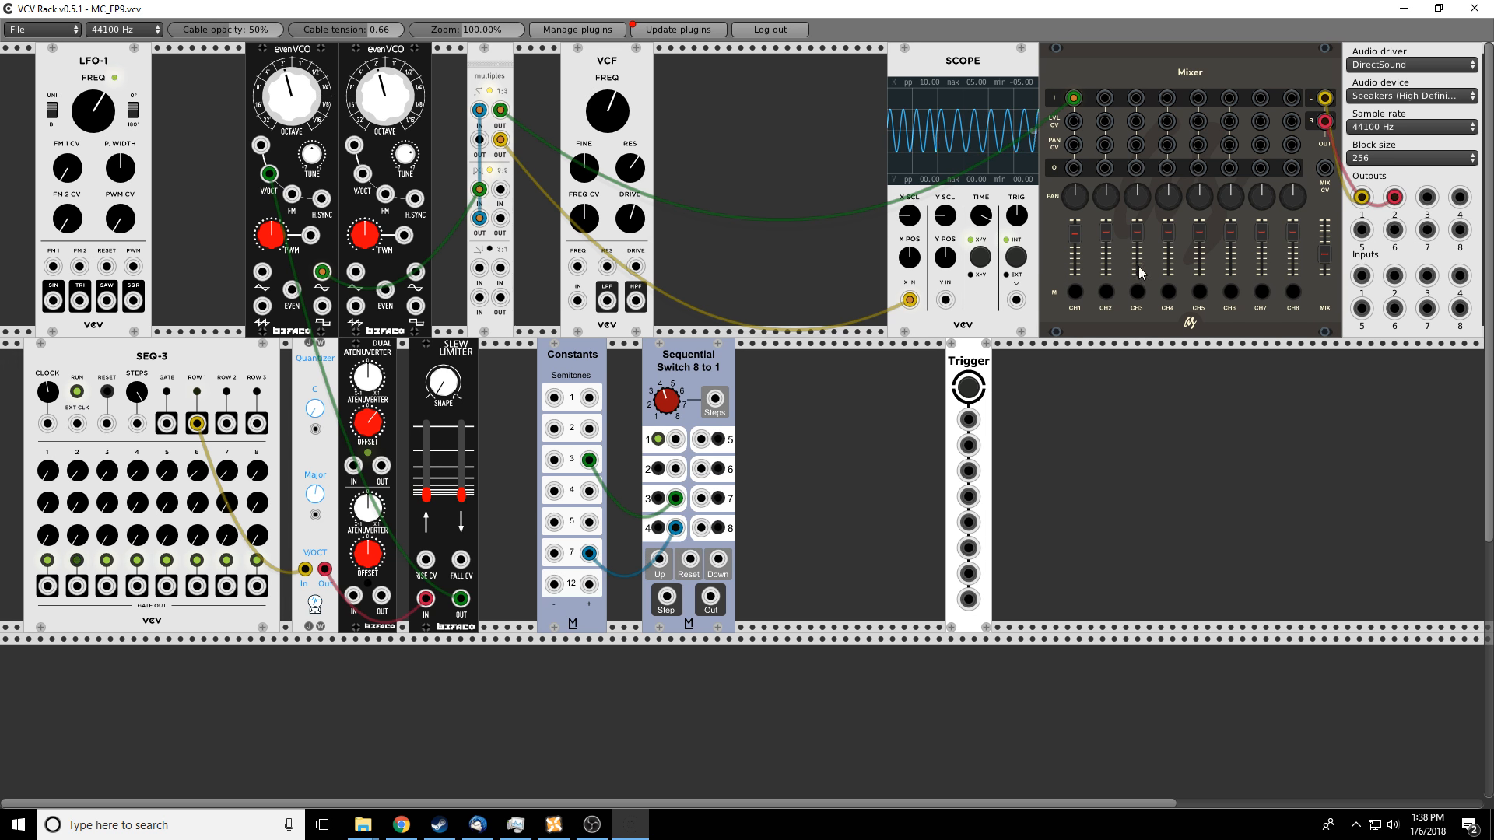
Raise the Slew Limiter's rise slider to about three quarters, turning mixer channel 1's level down and back up around the adjustment
left_click_drag(1076, 242, 1077, 264)
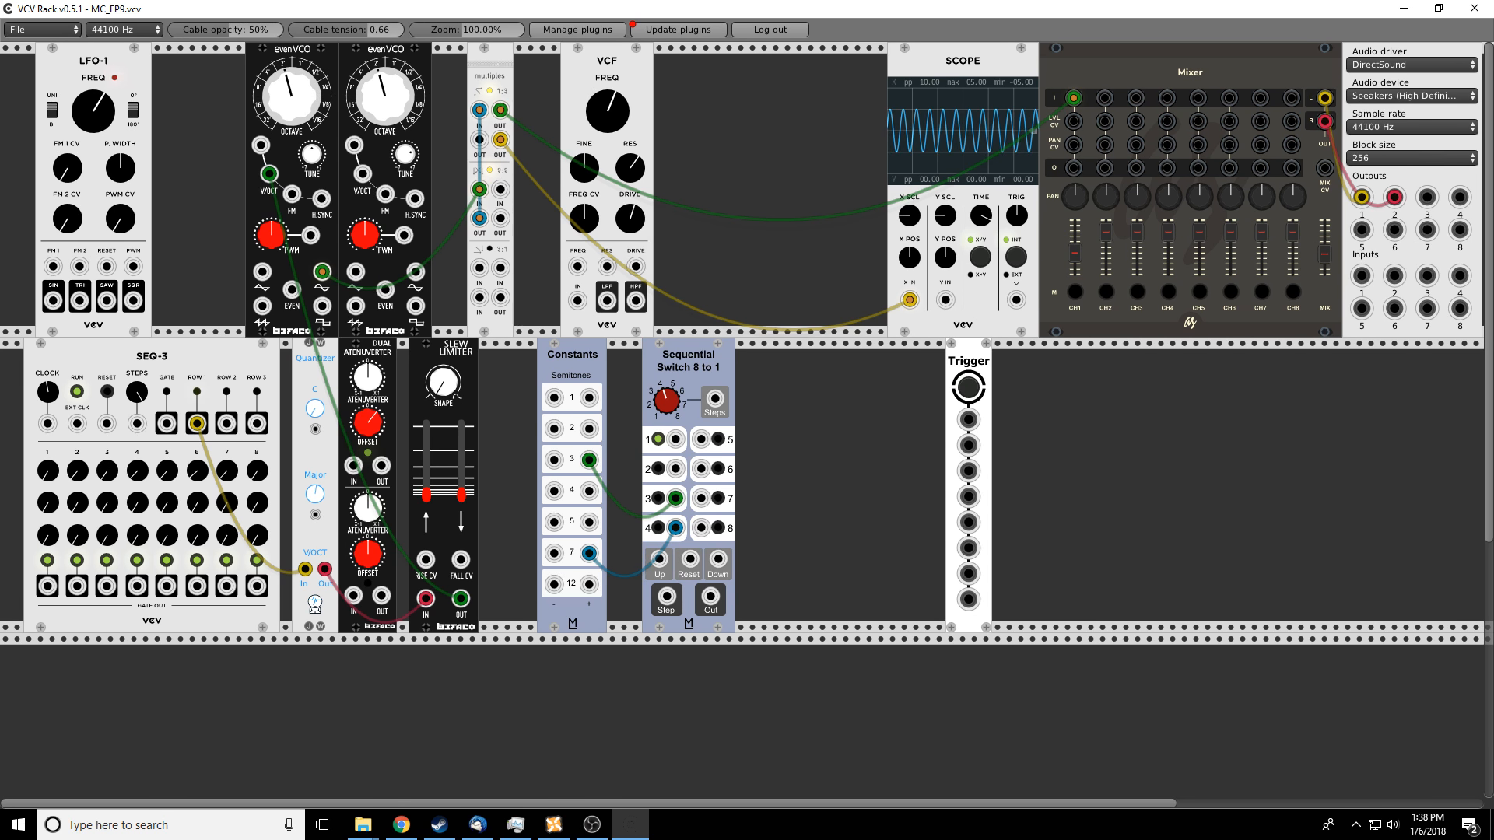
left_click_drag(426, 494, 426, 448)
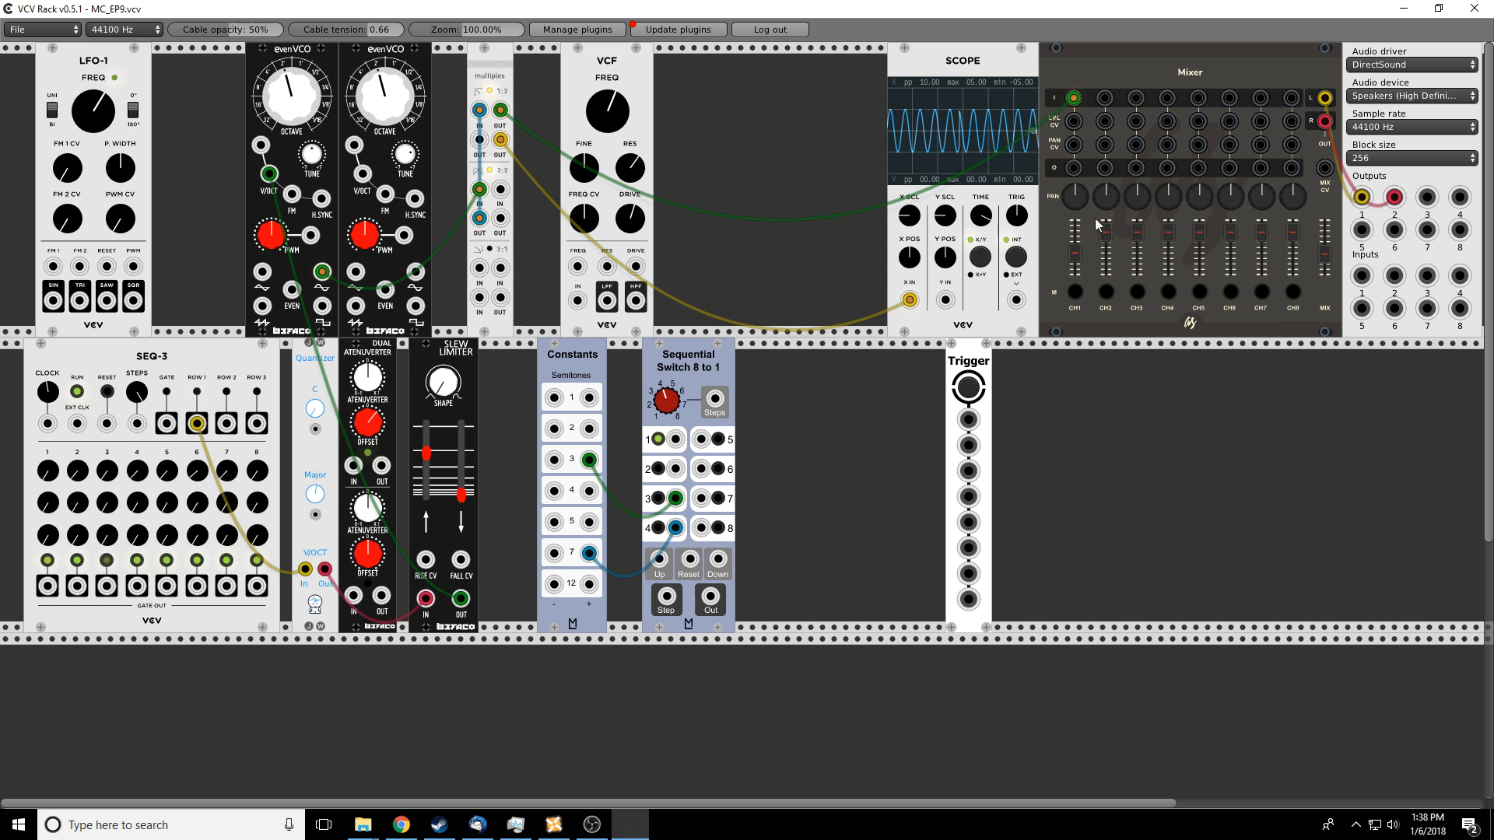
left_click_drag(1075, 254, 1075, 237)
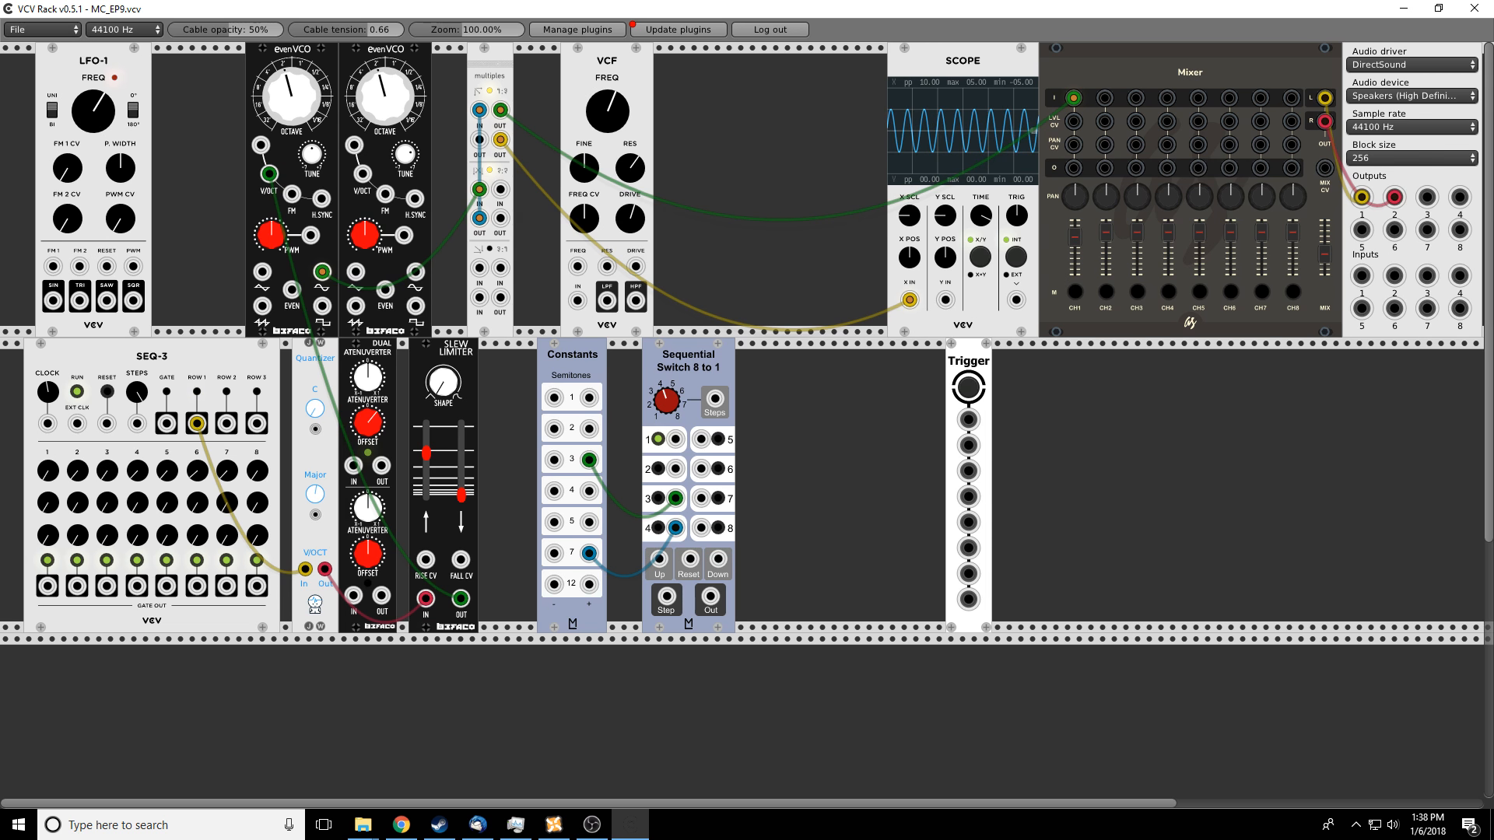
left_click_drag(428, 451, 429, 449)
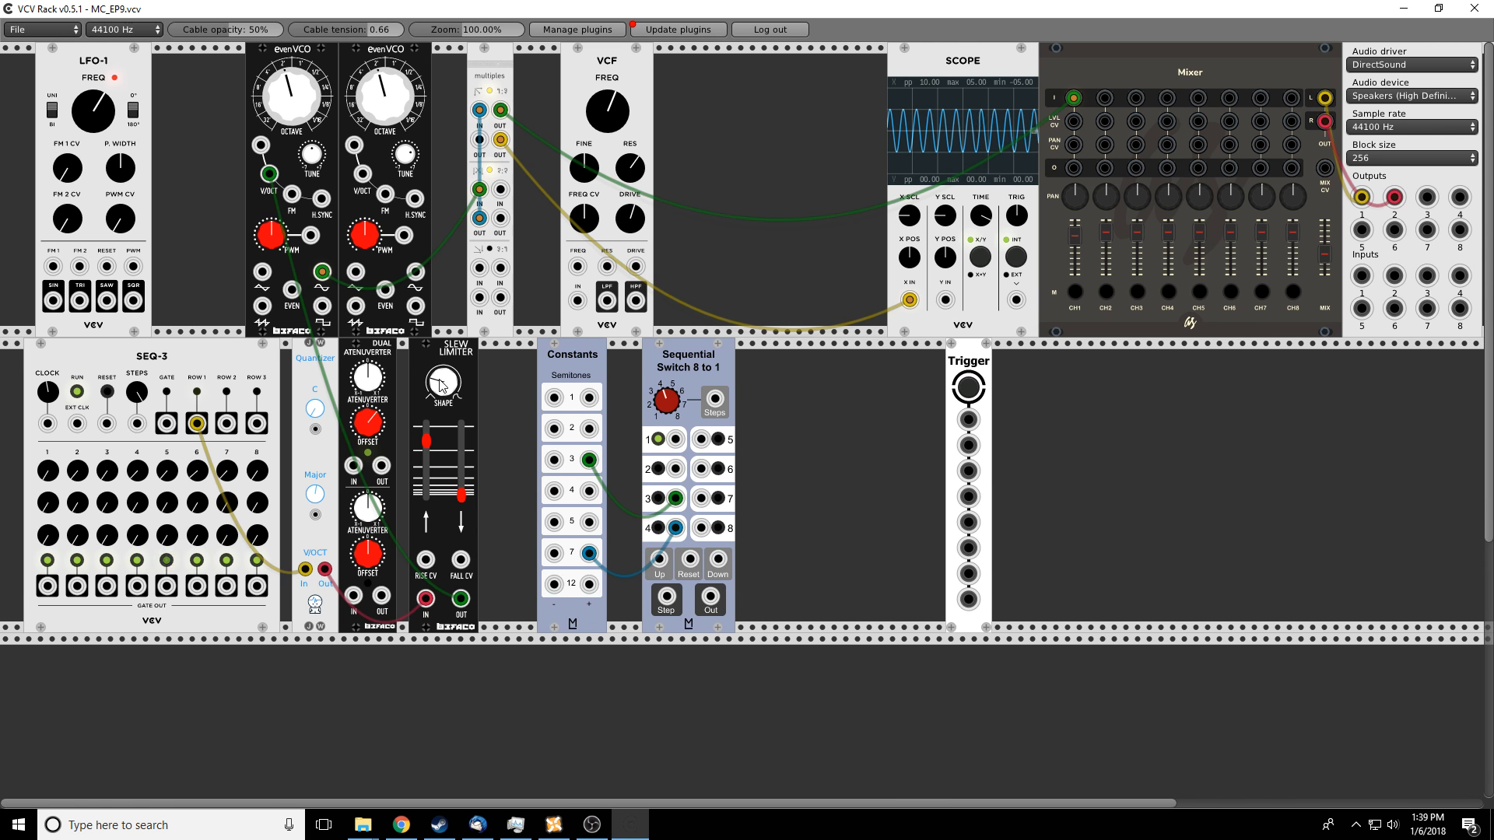
Try slewing only the fall with the rise slider at minimum, and raise both Slew Limiter sliders to about three quarters
left_click_drag(426, 441, 462, 445)
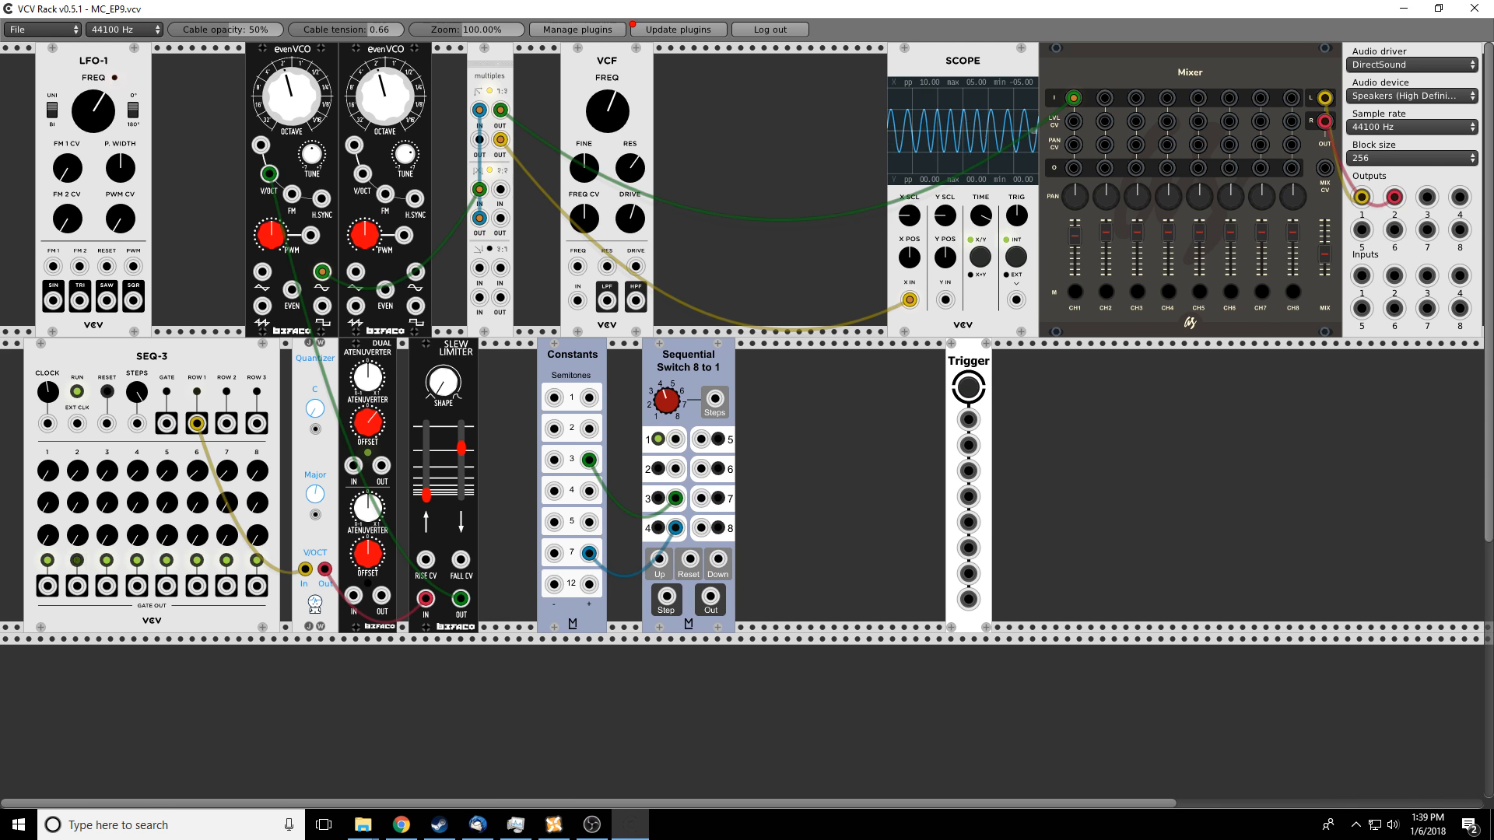
left_click_drag(461, 448, 427, 451)
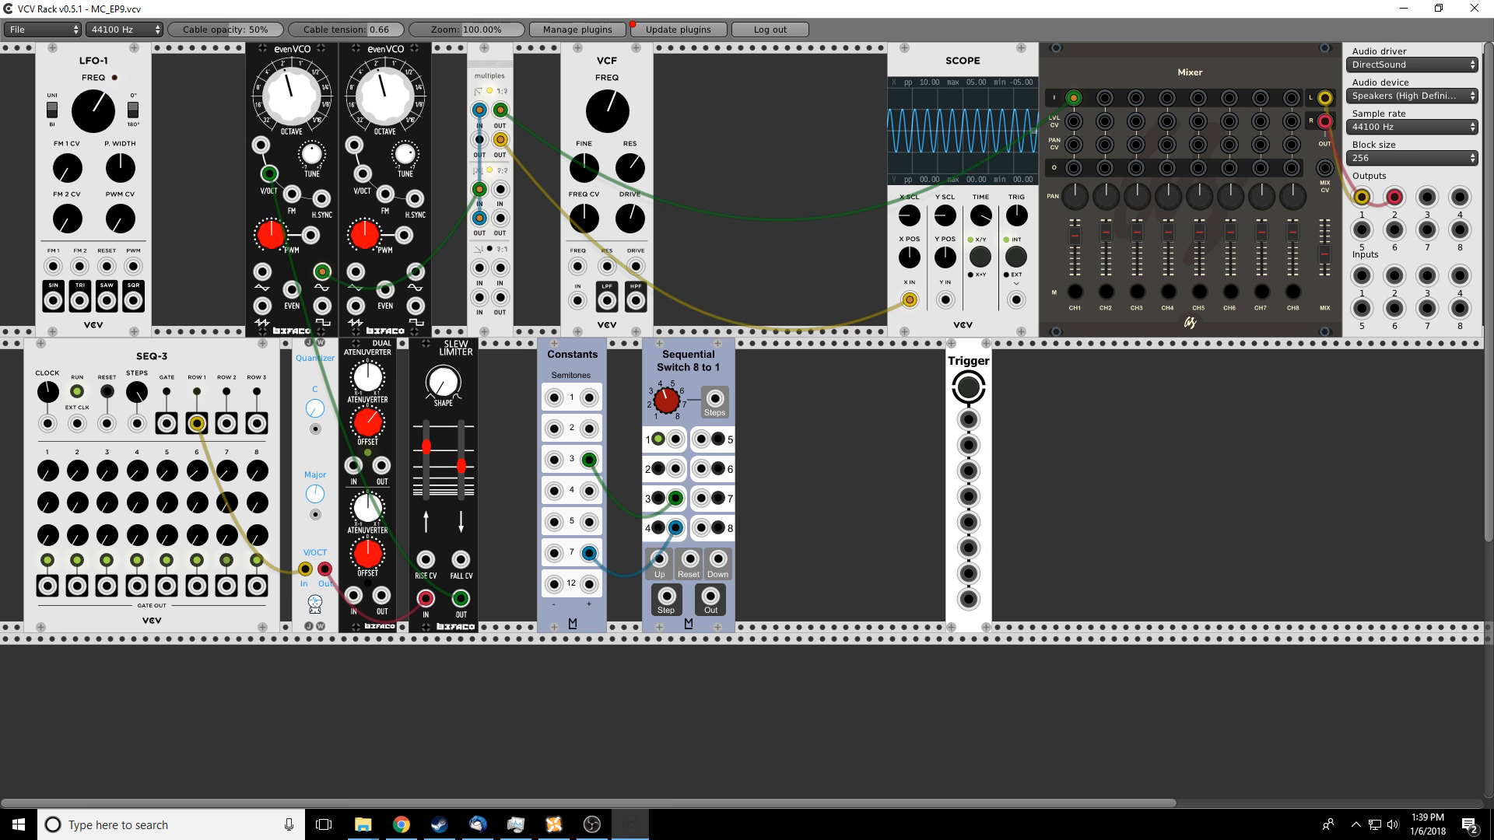
left_click_drag(461, 465, 462, 451)
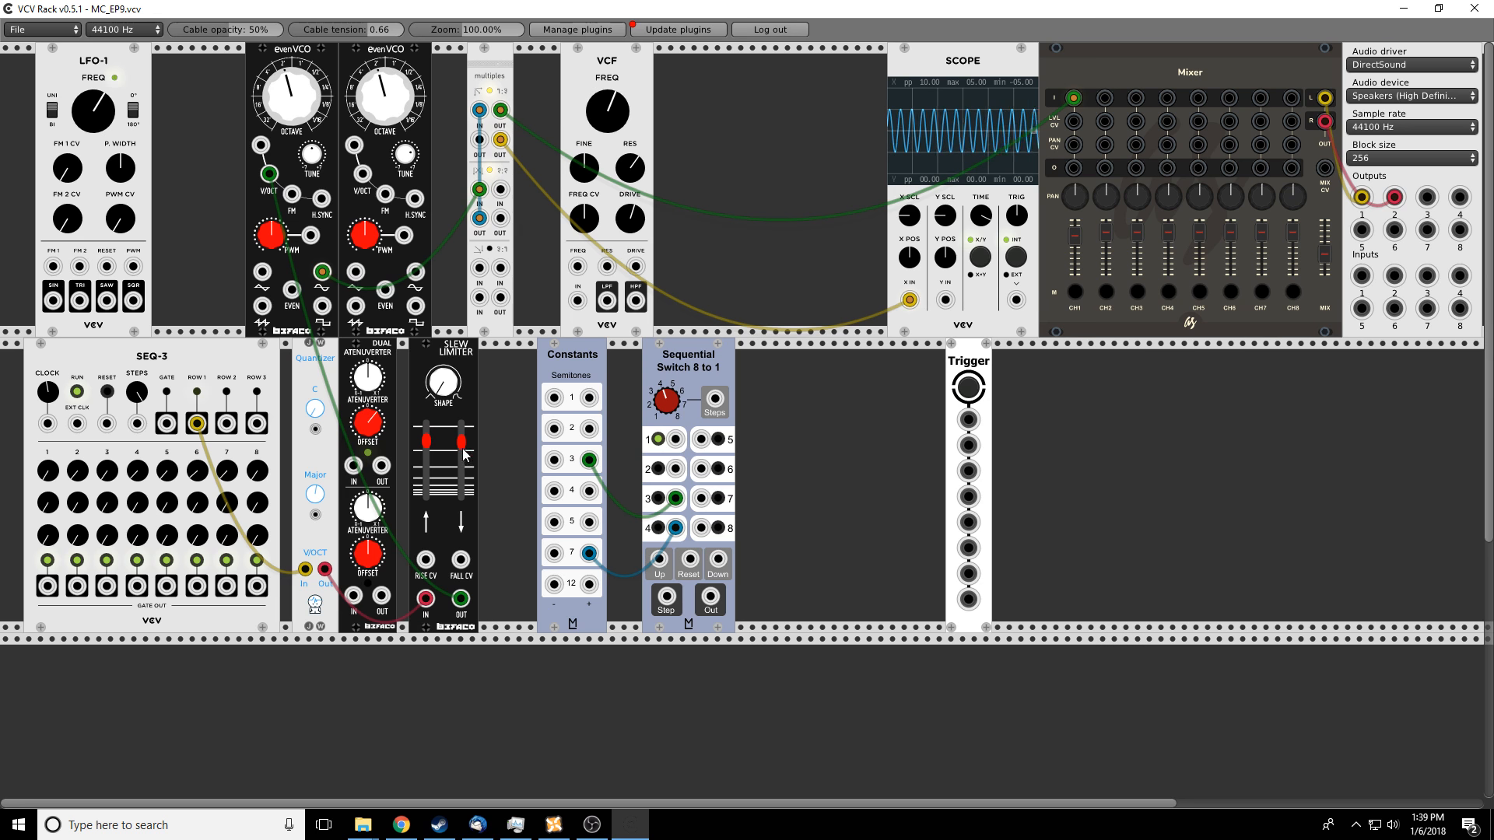
Lower the Slew Limiter's fall and rise sliders to minimum and mute mixer channel 1
left_click_drag(460, 443, 461, 492)
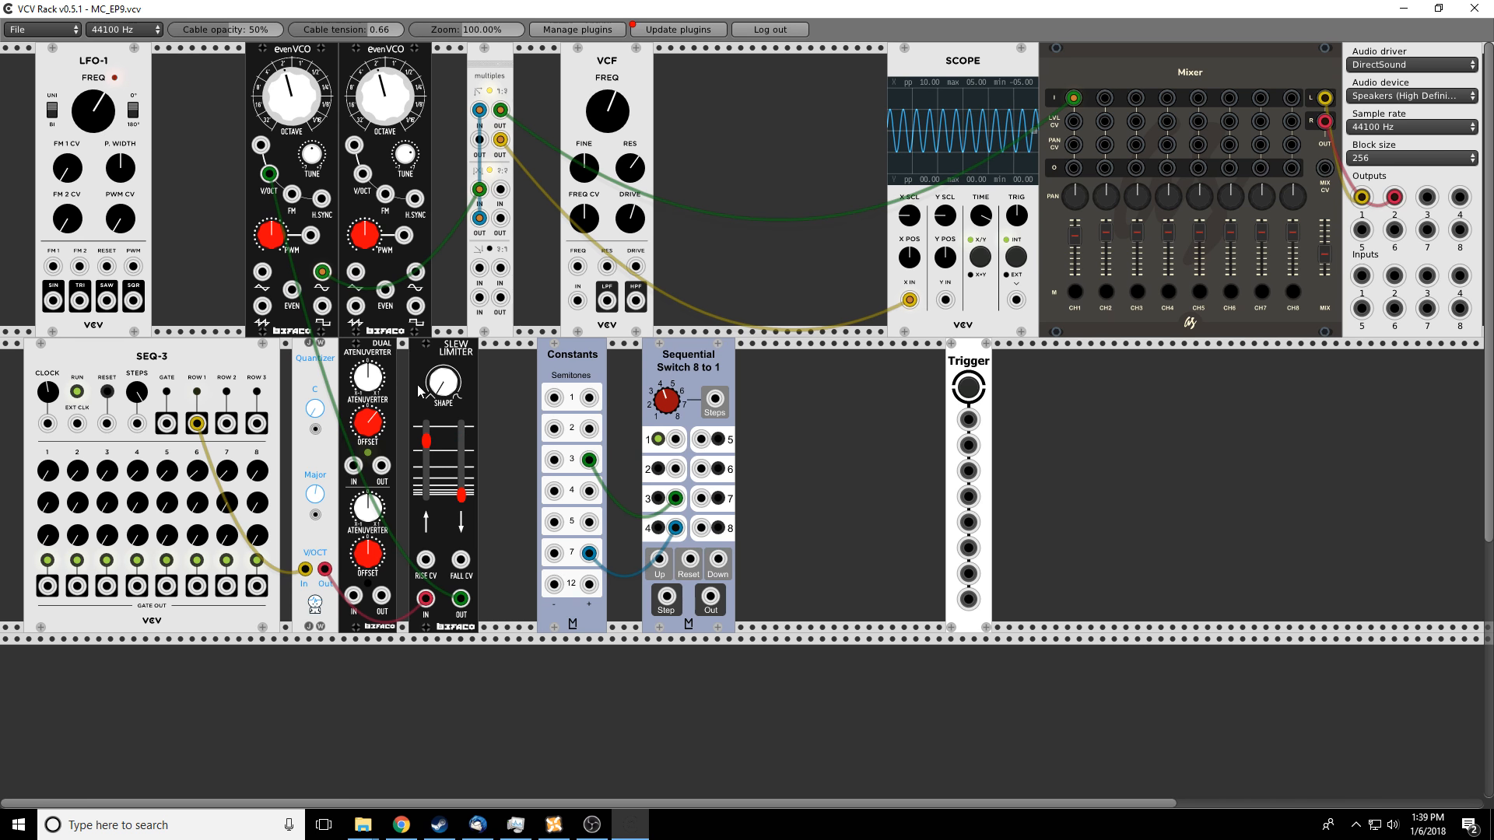
left_click_drag(425, 441, 426, 493)
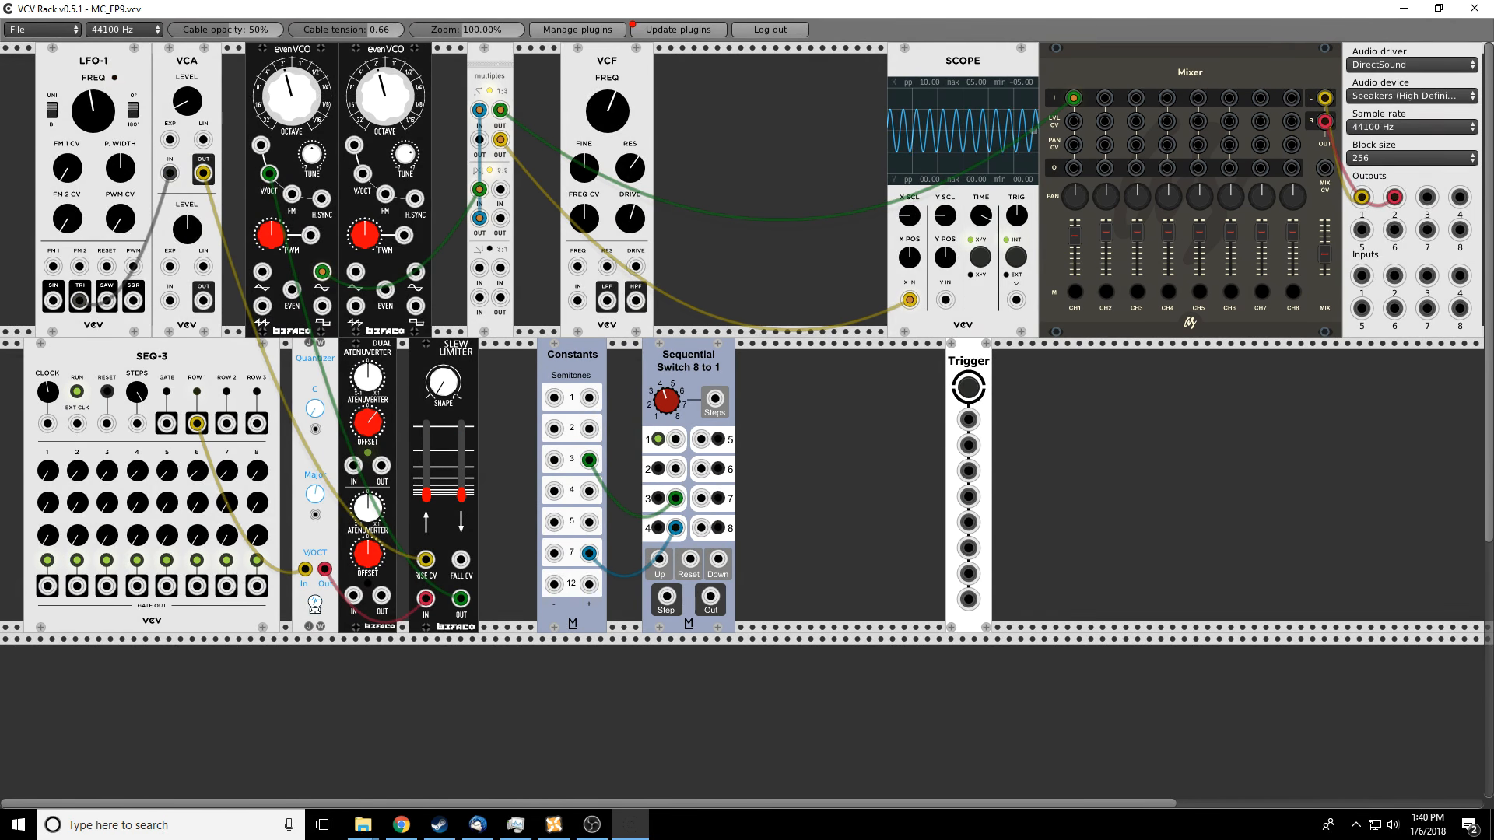
left_click(1075, 292)
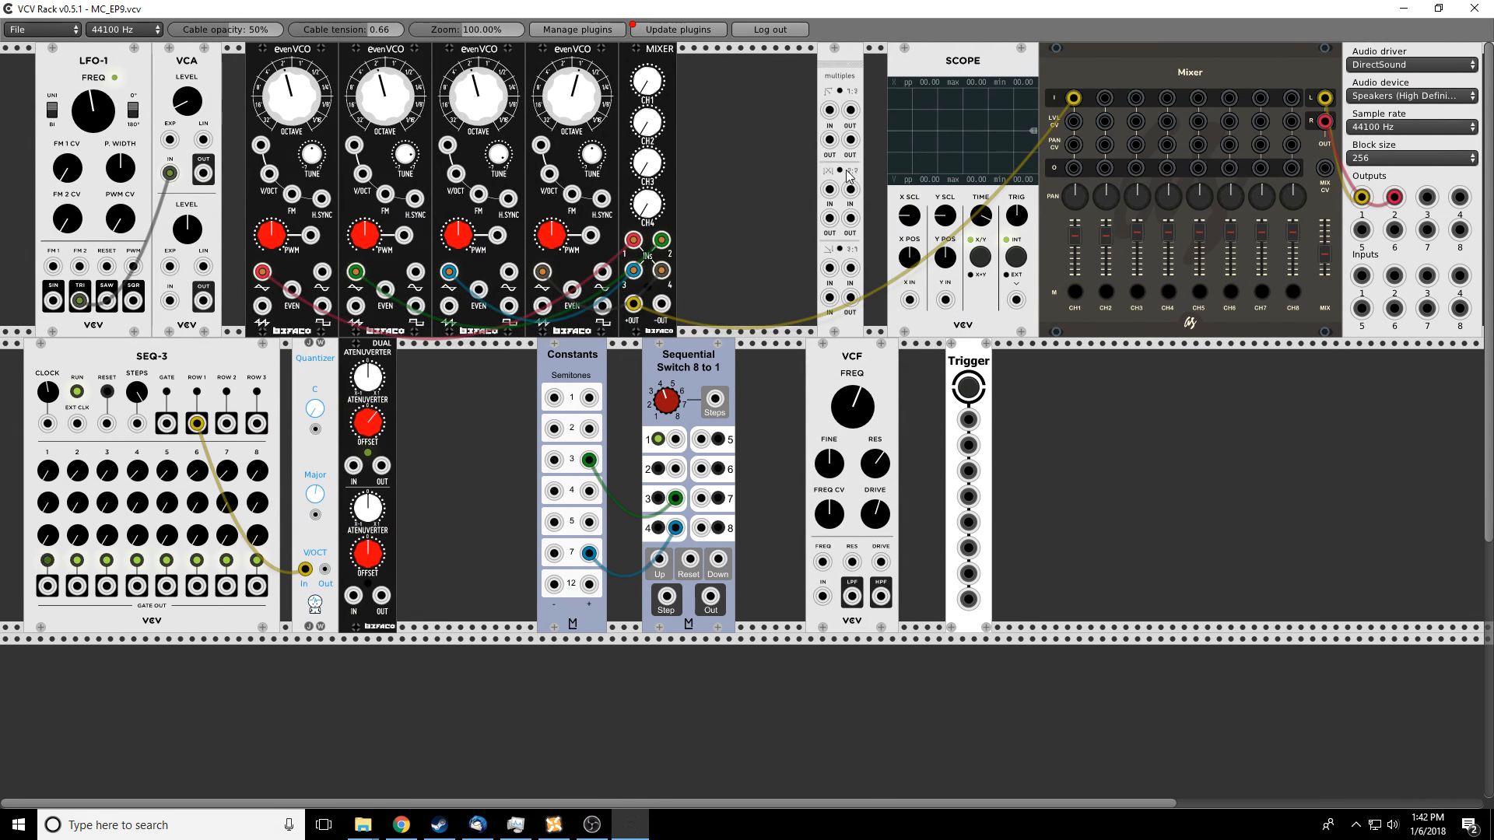
Slide the Befaco Mixer module away from the fourth evenVCO and back against it
mouse_move(652, 58)
left_mouse_down()
mouse_move(704, 72)
mouse_move(664, 82)
left_mouse_up()
left_click_drag(672, 67, 698, 60)
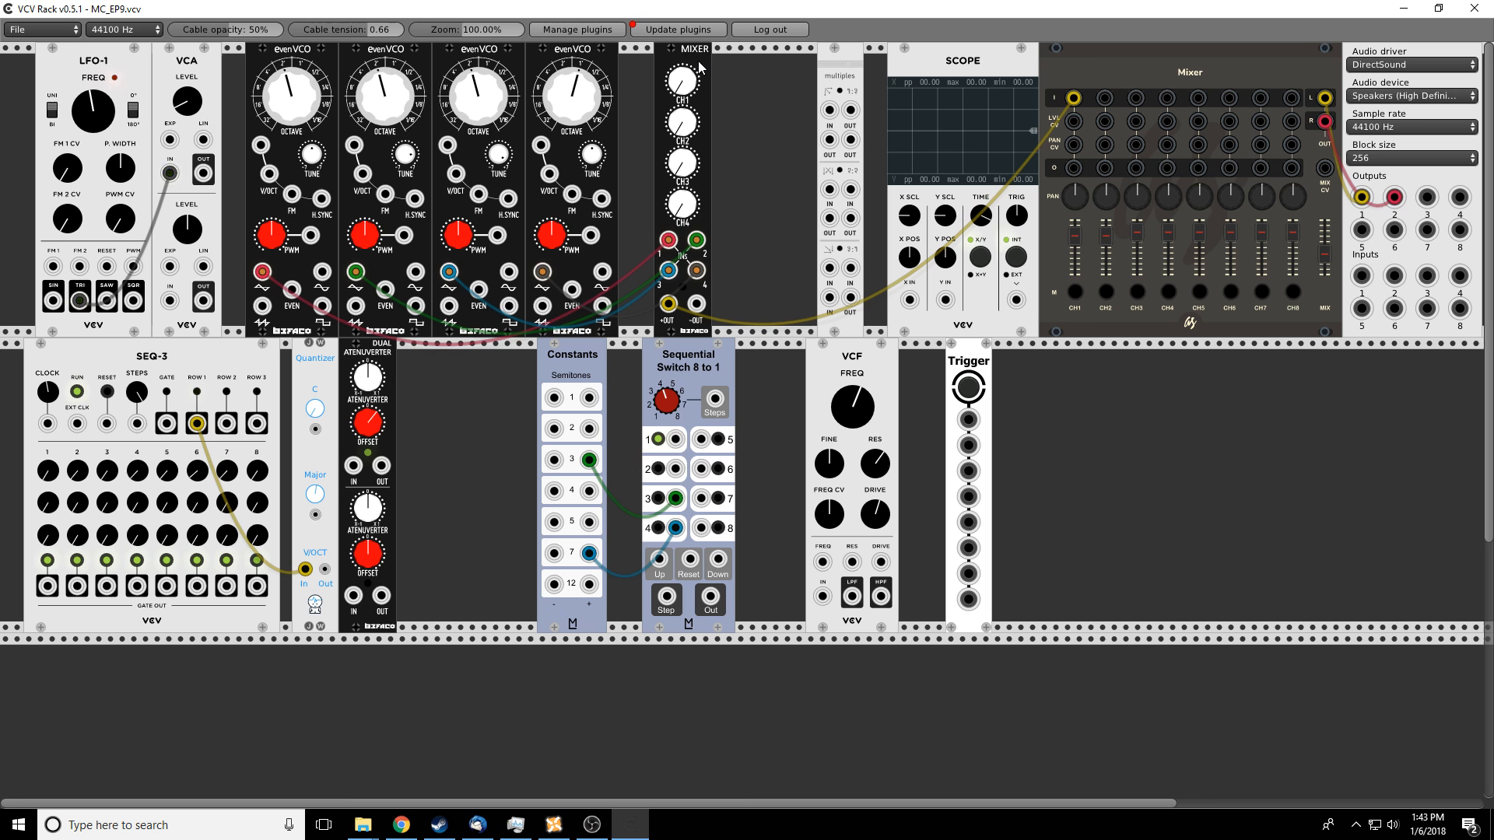
left_click_drag(698, 60, 665, 54)
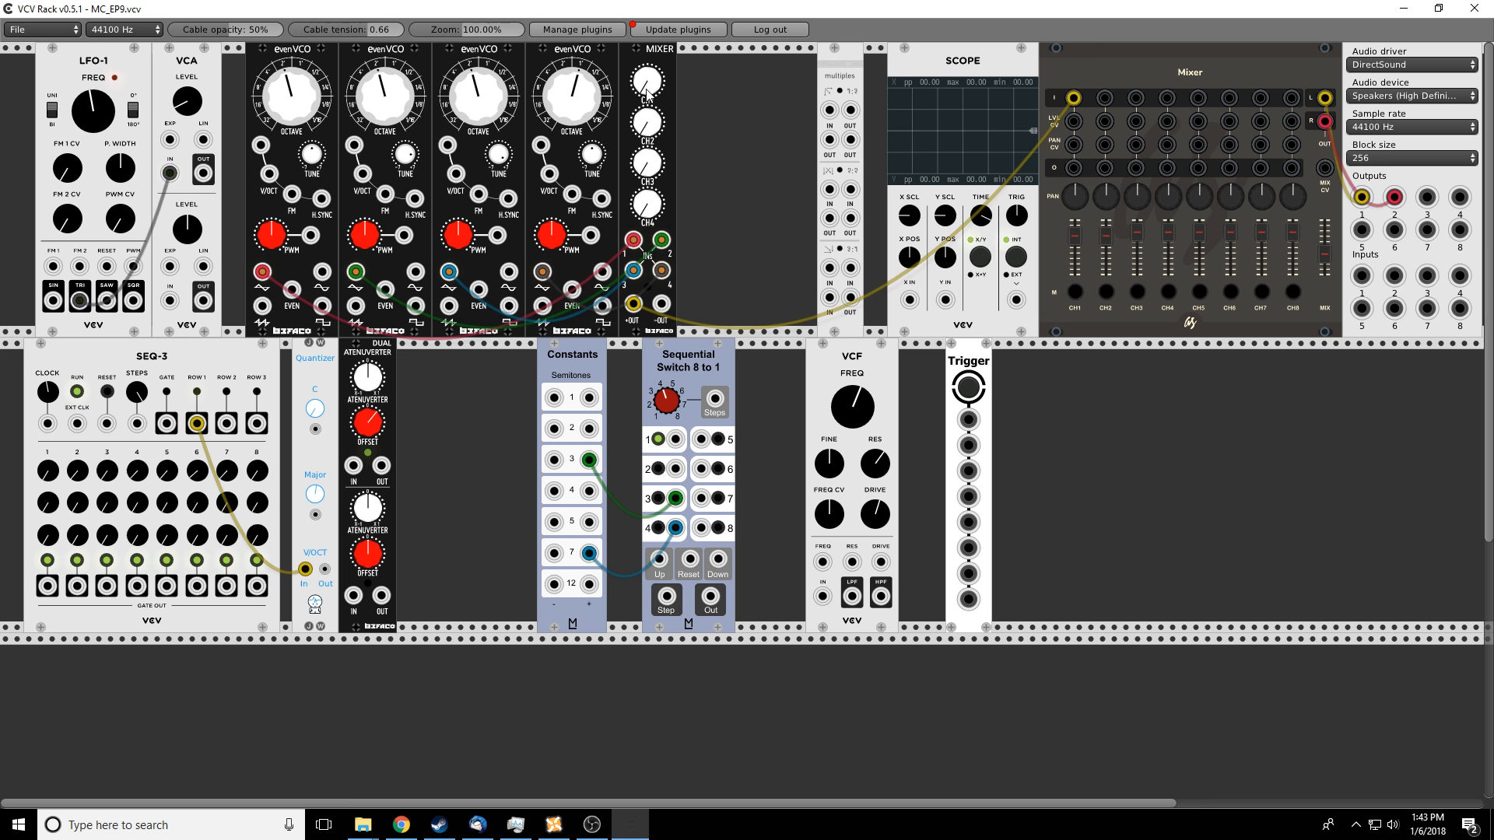
Adjust the Befaco Mixer's CH1, CH2 and CH4 levels and raise the main mixer's mix level
left_click_drag(645, 80, 645, 68)
left_click_drag(1324, 254, 1324, 242)
left_click_drag(645, 122, 646, 186)
left_click_drag(643, 210, 643, 190)
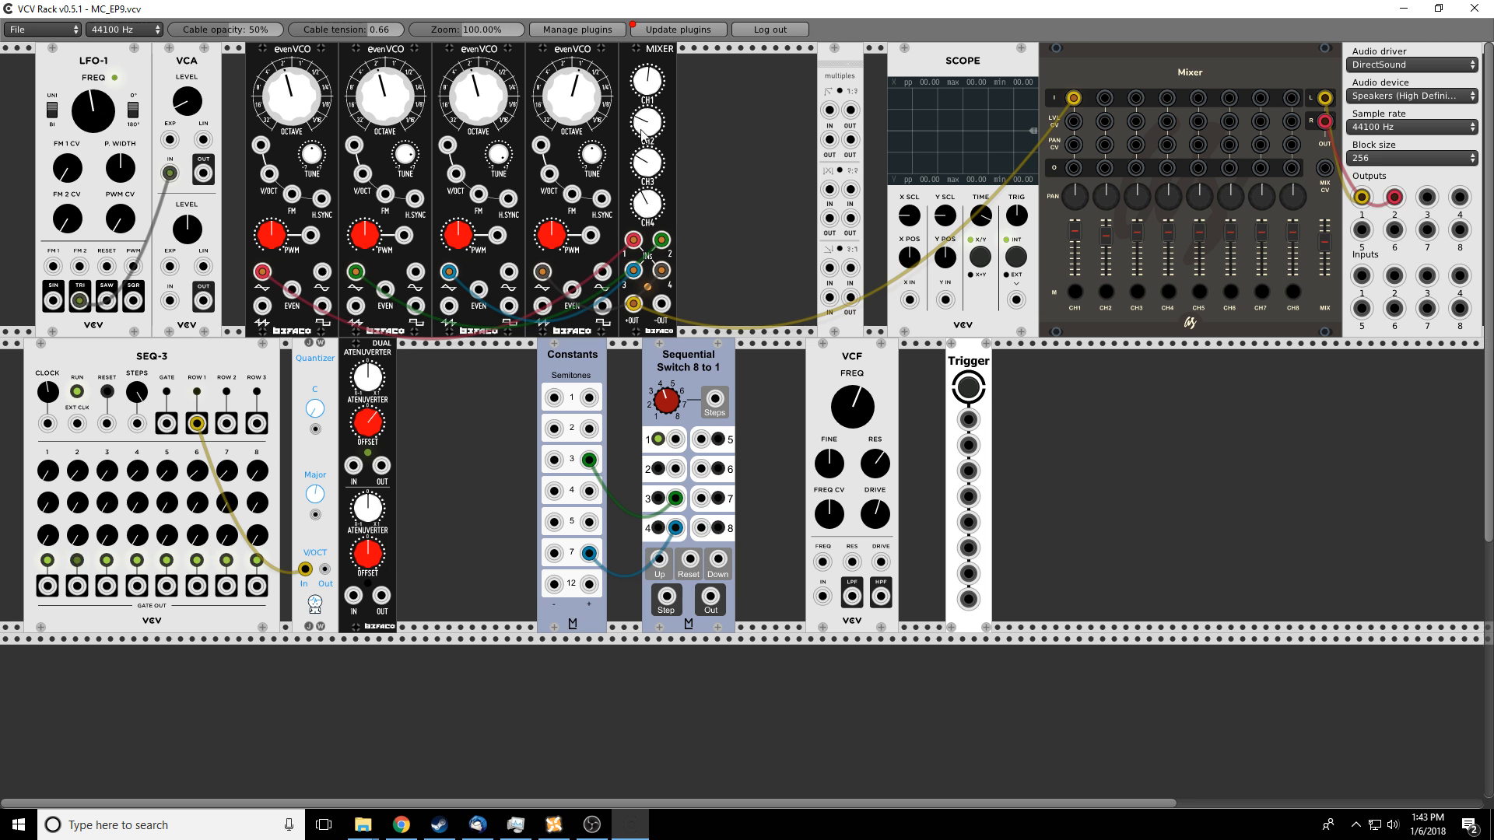
Blend the oscillators by turning CH2 down and up, raising CH3 and CH4, and lowering CH1 on the Befaco Mixer
left_click_drag(648, 123, 647, 179)
left_click_drag(647, 123, 647, 75)
left_click_drag(641, 169, 641, 94)
left_click_drag(644, 205, 644, 93)
left_click_drag(647, 82, 648, 351)
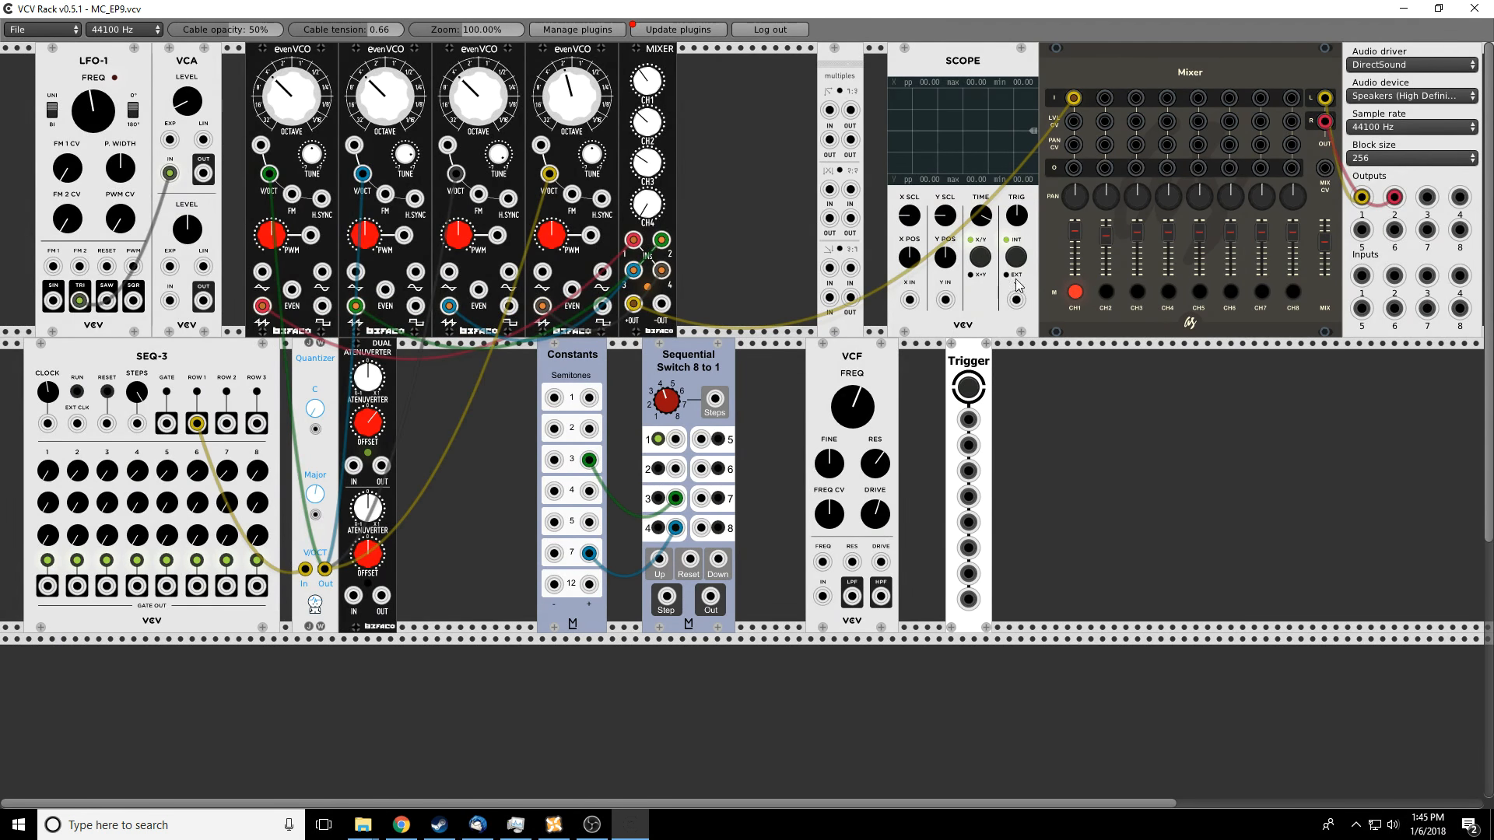
Unmute main mixer channel 1, try the Befaco Mixer's -OUT as its source, and patch -OUT into channel 2's input
left_click(1074, 292)
left_click_drag(633, 304, 666, 309)
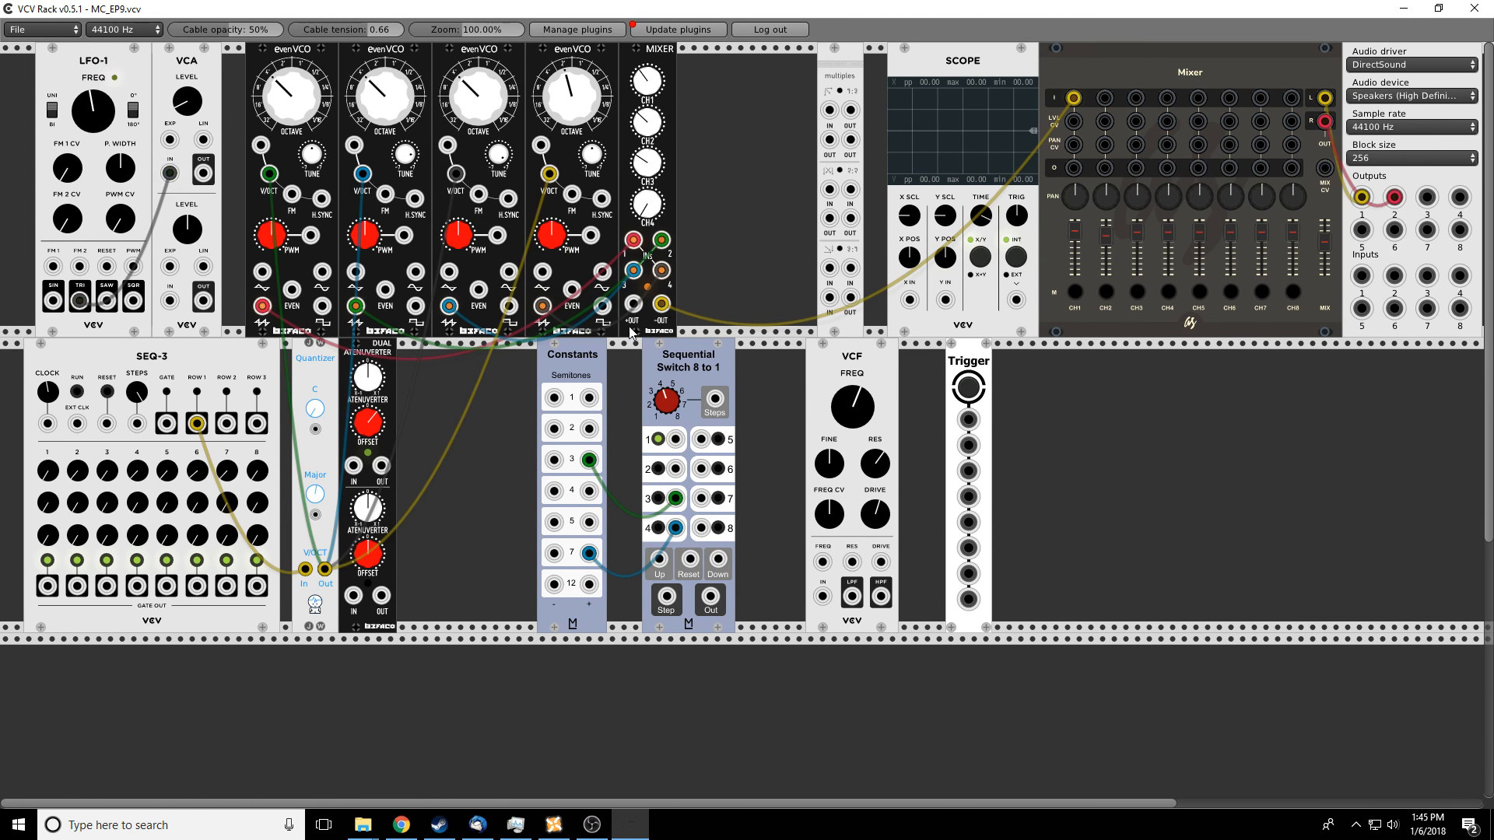
left_click_drag(661, 305, 1106, 98)
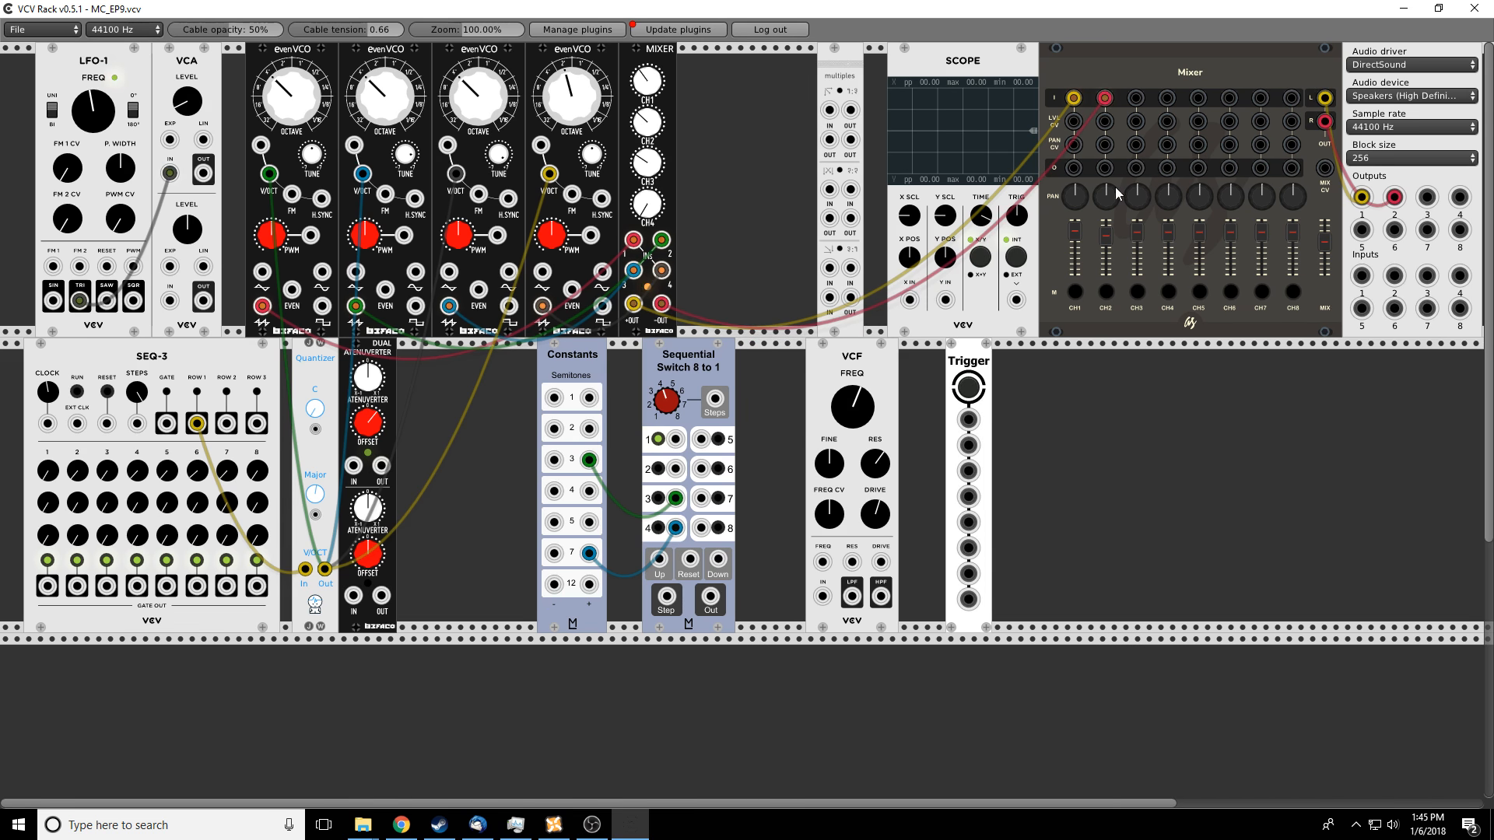
Balance the levels of main mixer channels 1 and 2, turning down CH3 on the Befaco Mixer
left_click_drag(1105, 239, 1105, 240)
left_click_drag(648, 162, 648, 233)
mouse_move(1105, 247)
left_mouse_down()
mouse_move(1104, 273)
mouse_move(1104, 248)
left_mouse_up()
mouse_move(1074, 231)
left_mouse_down()
mouse_move(1074, 272)
mouse_move(1075, 249)
left_mouse_up()
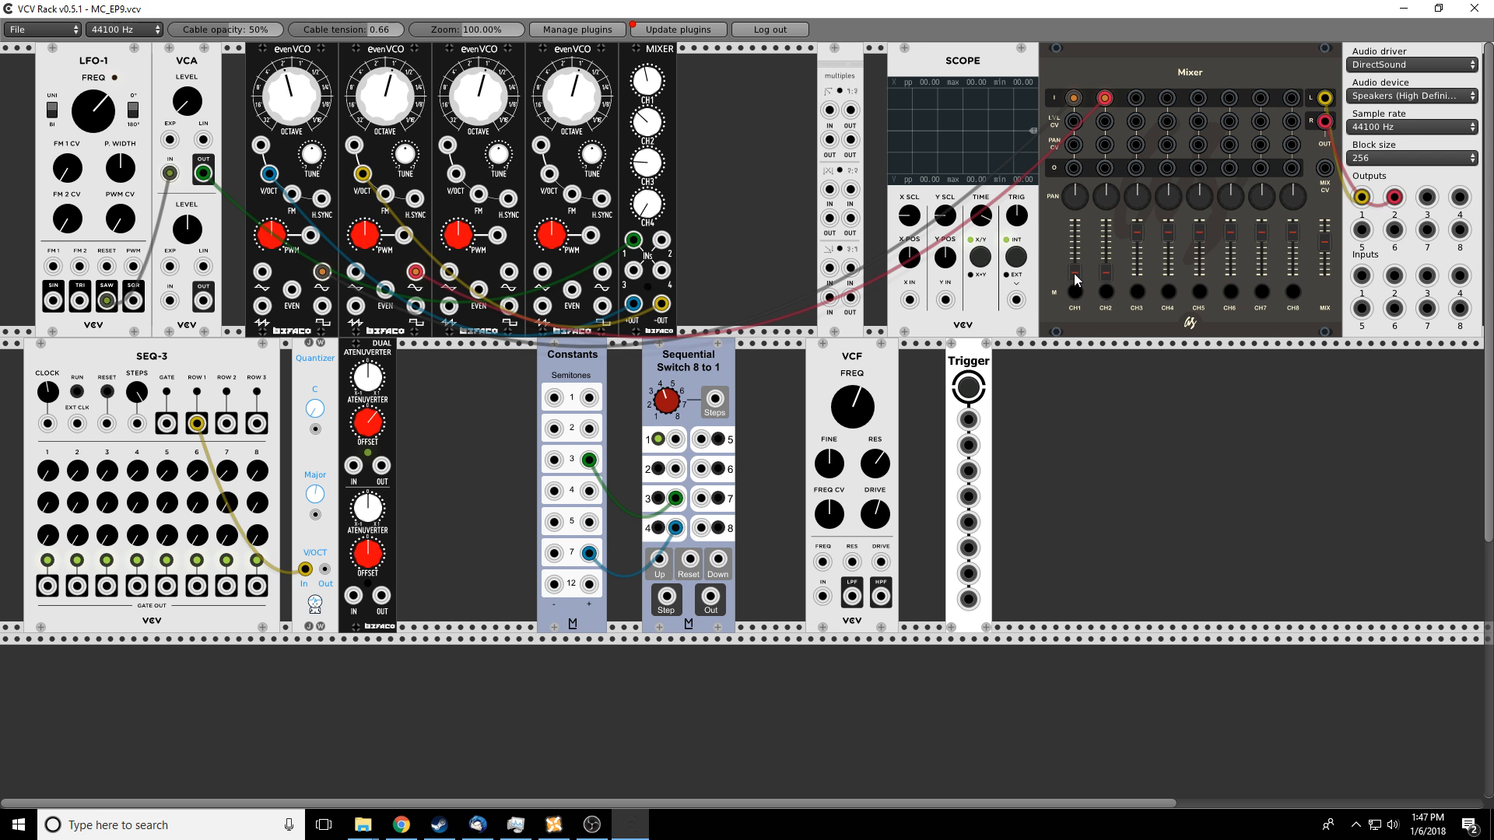
Raise main mixer channel 1's level and patch LFO-1's SAW output directly into the Befaco Mixer's first input, bypassing the VCA
left_click_drag(1073, 273, 1074, 231)
left_click_drag(646, 80, 647, 92)
left_click_drag(200, 180, 635, 242)
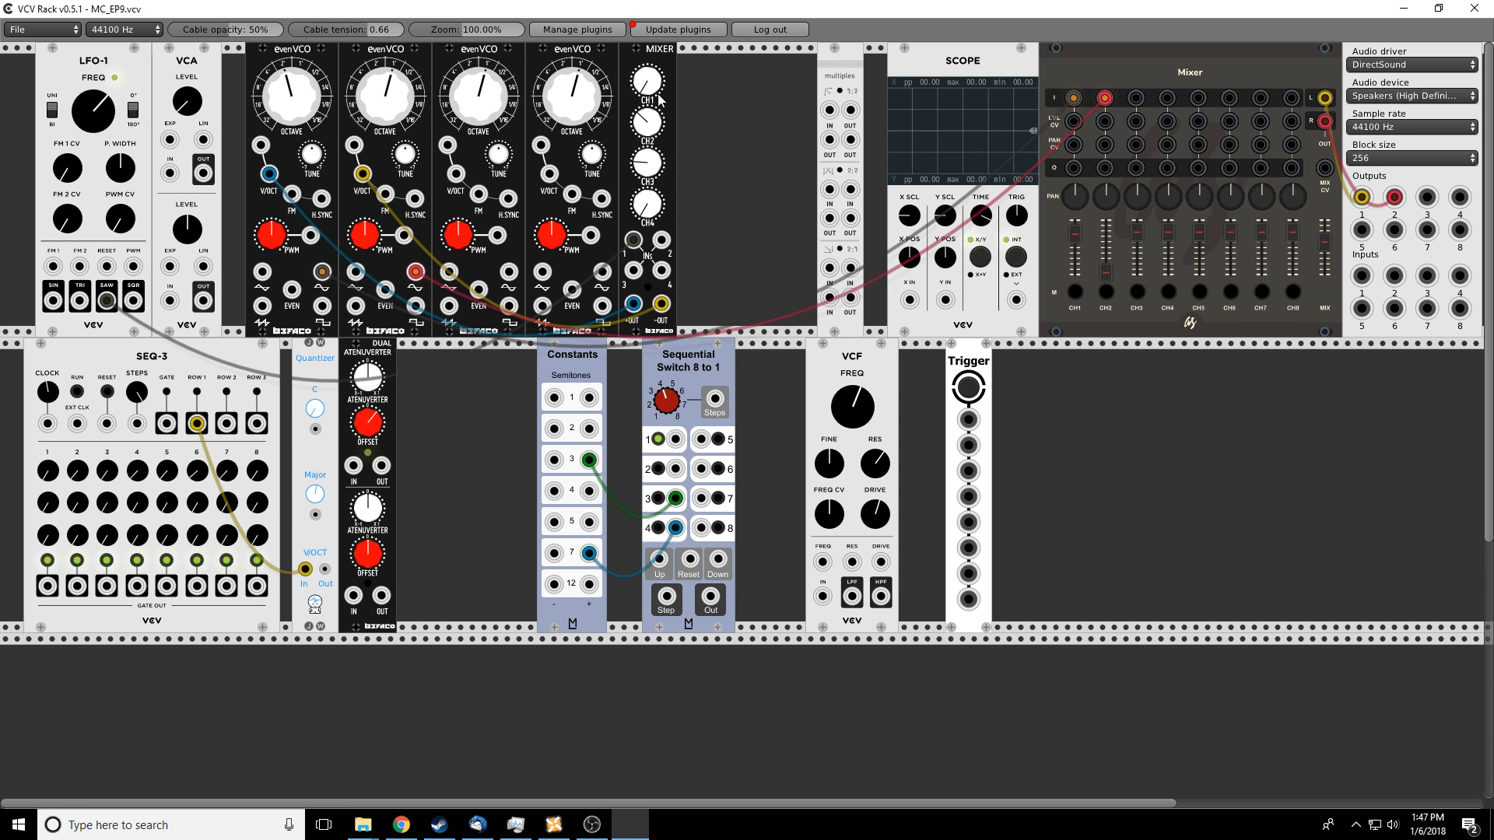
Fine-tune the Befaco Mixer's CH1 level for the LFO signal and toggle main mixer channel 1's mute on and off
left_click_drag(646, 80, 647, 87)
left_click_drag(639, 83, 639, 83)
left_click(1075, 291)
left_click(1076, 292)
Raise the second evenVCO's octave and try different octave settings on the first two evenVCOs
left_click_drag(385, 104, 385, 89)
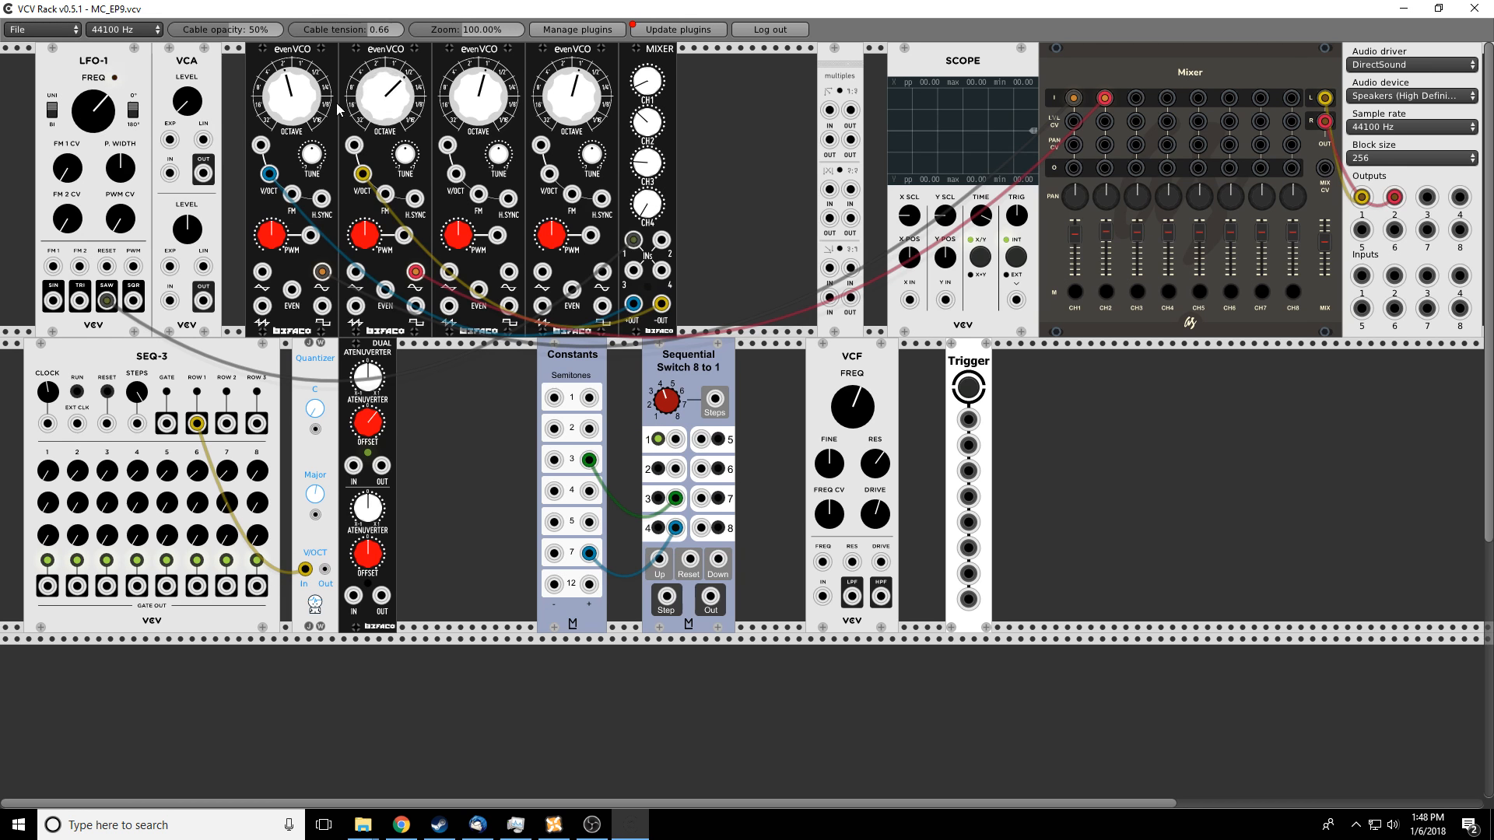
left_click_drag(290, 94, 291, 109)
left_click_drag(385, 89, 291, 105)
left_click_drag(394, 109, 394, 97)
mouse_move(389, 115)
left_mouse_down()
mouse_move(389, 148)
mouse_move(389, 132)
left_mouse_up()
left_click_drag(389, 132, 389, 117)
Raise LFO-1's frequency with main mixer channels 1 and 2 muted, and unmute both channels
left_click(1106, 292)
left_click(1076, 290)
left_click_drag(98, 91, 98, 62)
left_click(1105, 293)
left_click(1075, 293)
Turn down CH1 on the Befaco Mixer and mute main mixer channels 1 and 2
left_click_drag(646, 78, 646, 90)
left_click(1074, 292)
left_click(1106, 292)
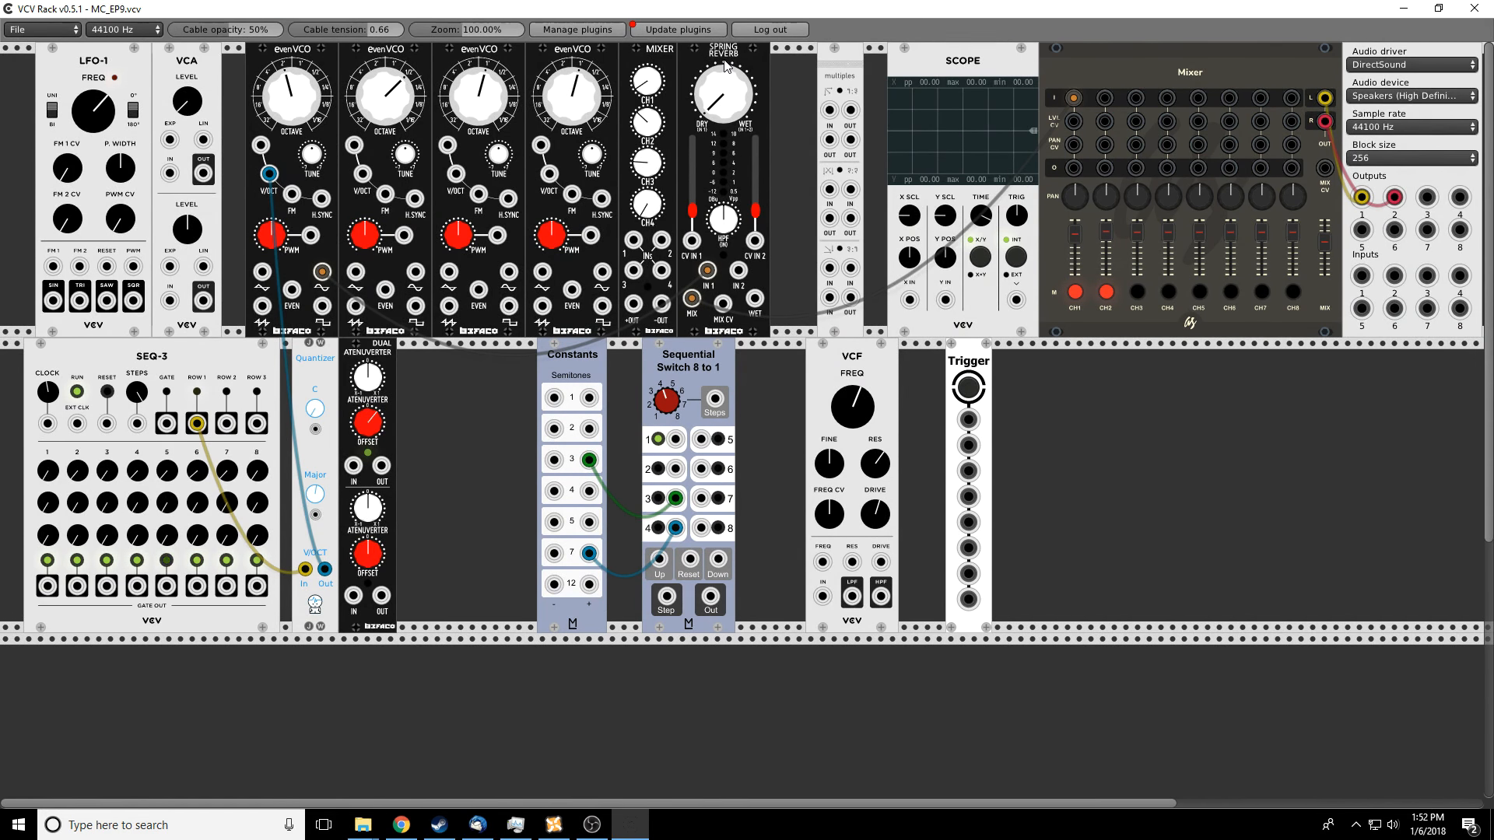
Unmute main mixer channel 1, lower its level, and turn the Spring Reverb's dry/wet knob to about halfway
left_click(1076, 293)
left_click_drag(1080, 231, 1080, 251)
left_click_drag(715, 155, 716, 117)
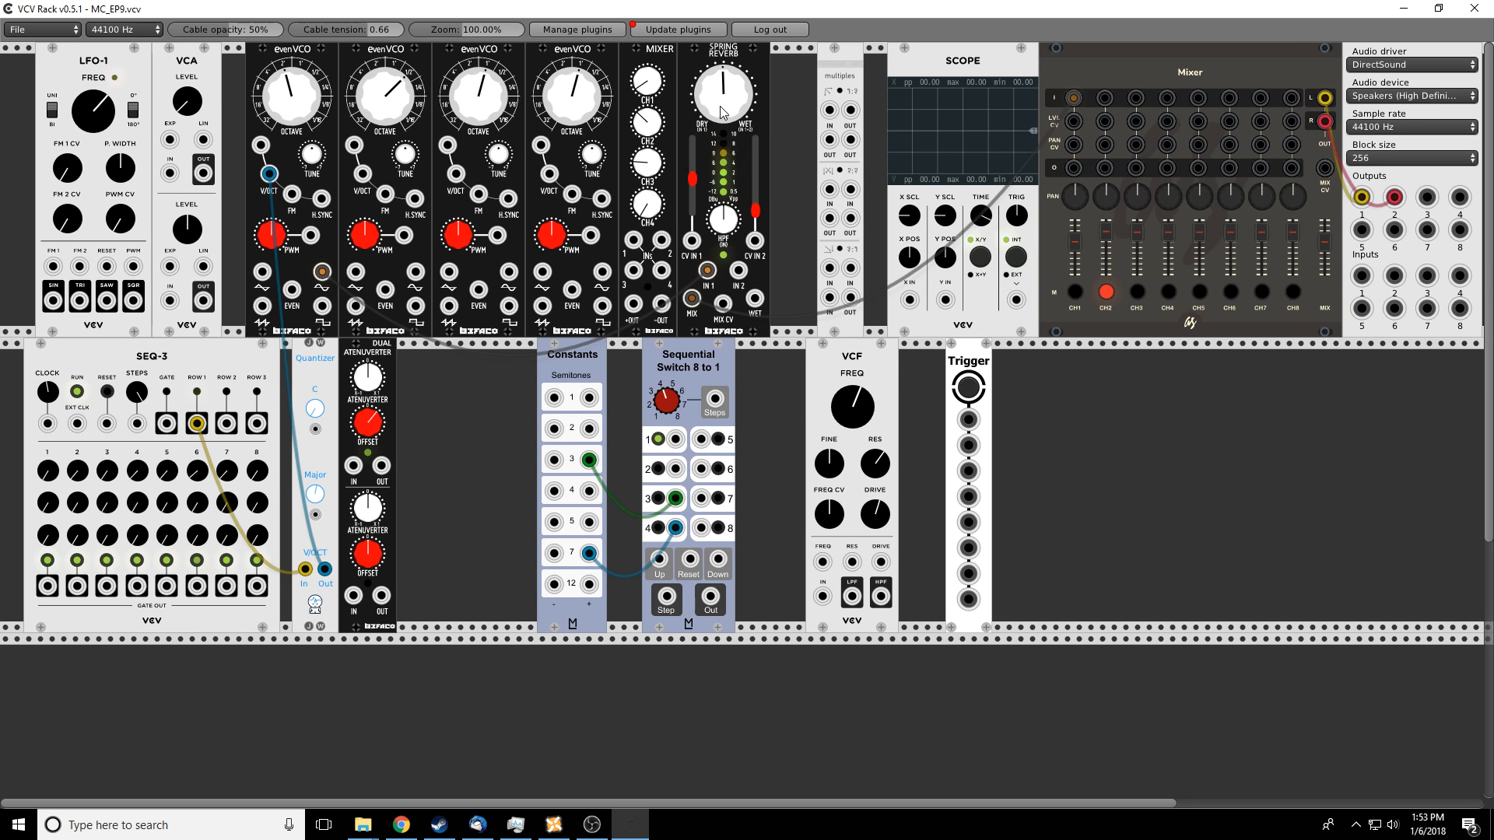
mouse_move(723, 112)
left_mouse_down()
mouse_move(723, 164)
mouse_move(714, 105)
left_mouse_up()
Lower the Spring Reverb's first input slider, move its output cable from MIX to WET, and unmute main mixer channel 1
left_click_drag(693, 176, 692, 211)
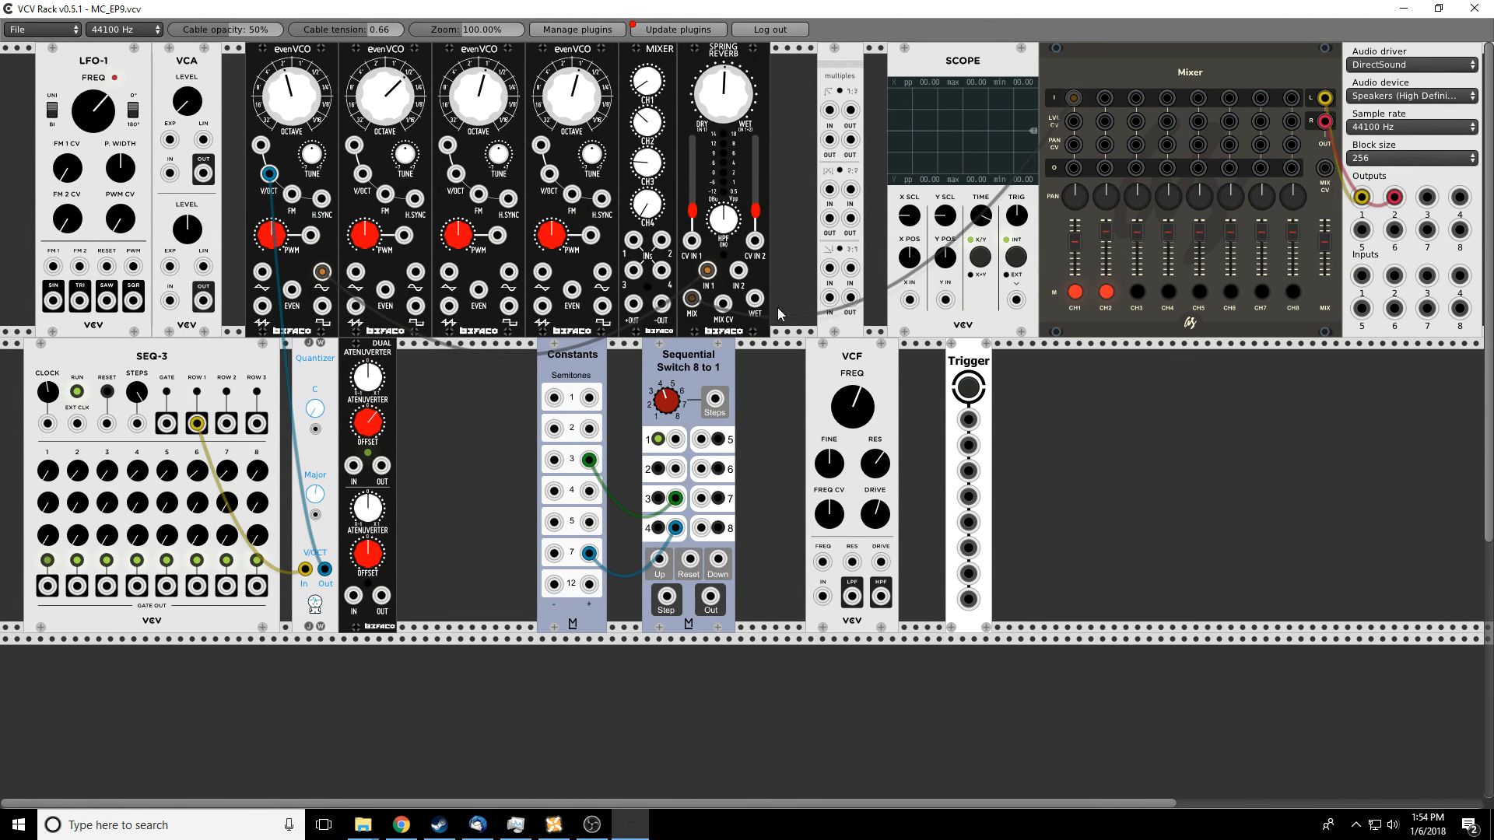
left_click_drag(691, 298, 754, 299)
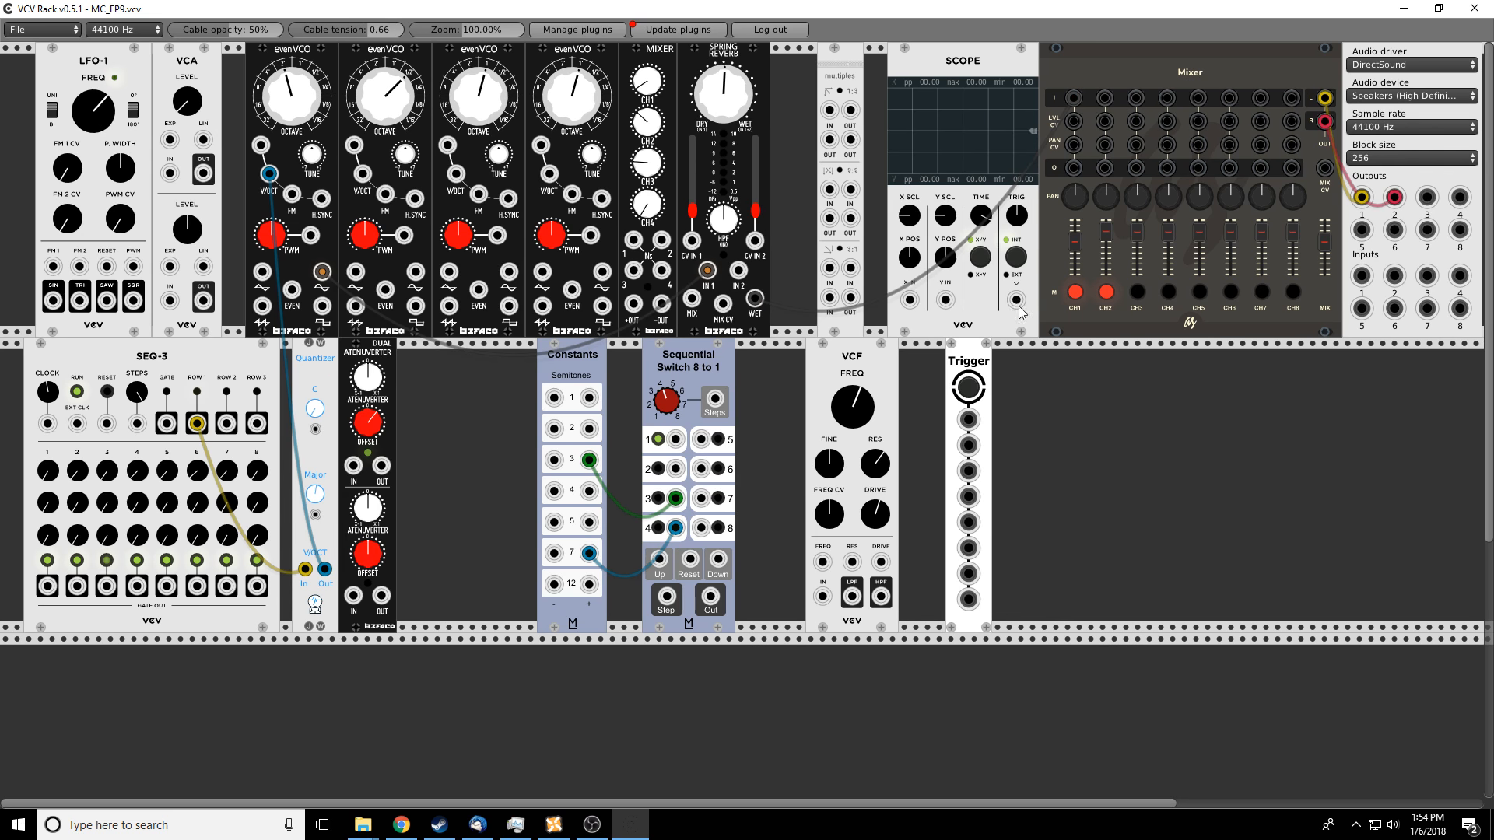
left_click(1075, 293)
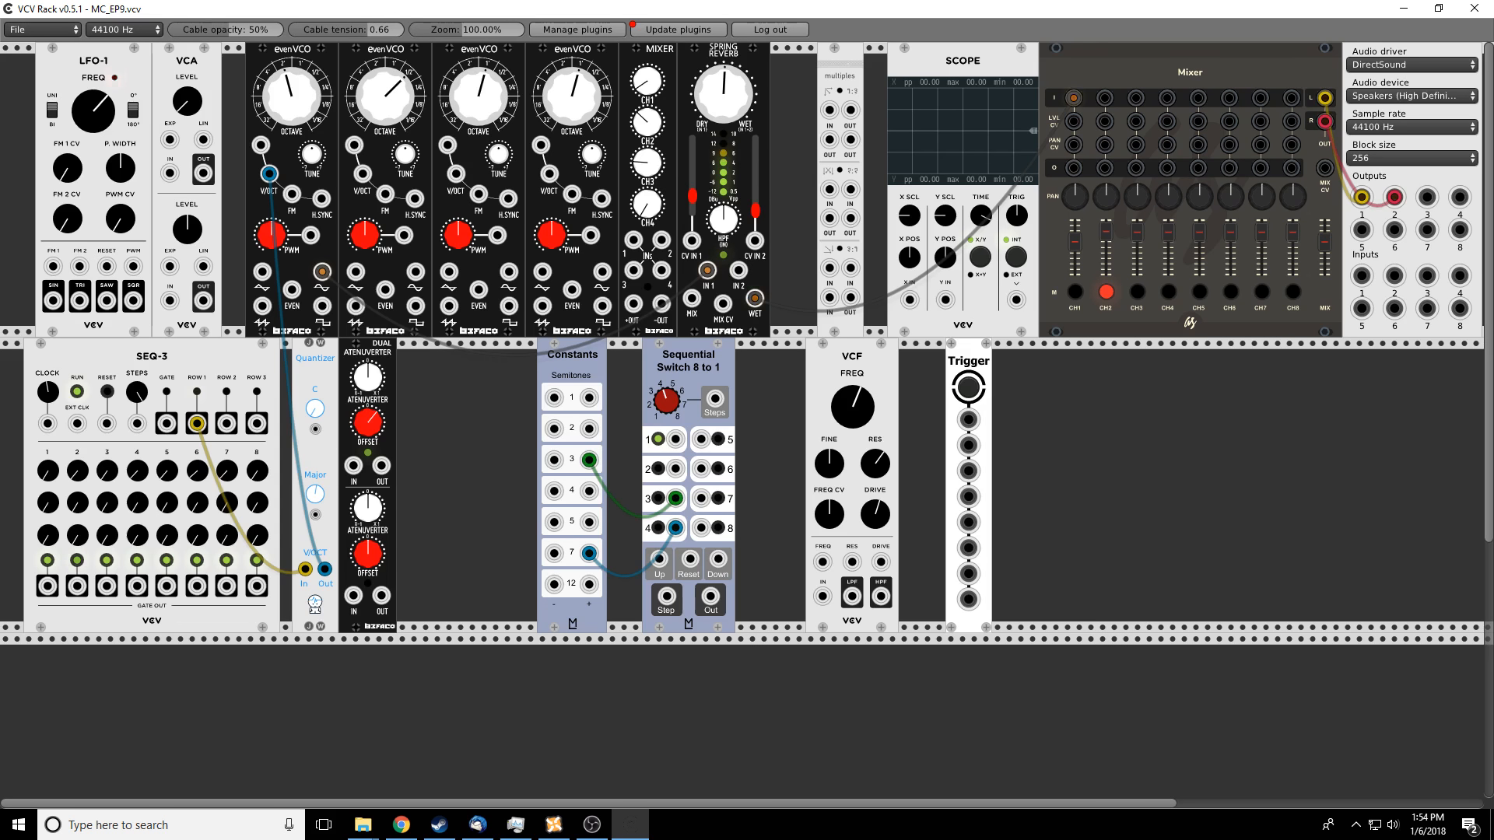
Turn the Spring Reverb fully wet and move its cable to main mixer channel 2, muting channel 1 and toggling channel 2's mute
left_click_drag(723, 94, 724, 16)
left_click(1076, 292)
mouse_move(1075, 98)
left_mouse_down()
mouse_move(1109, 113)
mouse_move(1104, 98)
left_mouse_up()
left_click(1106, 292)
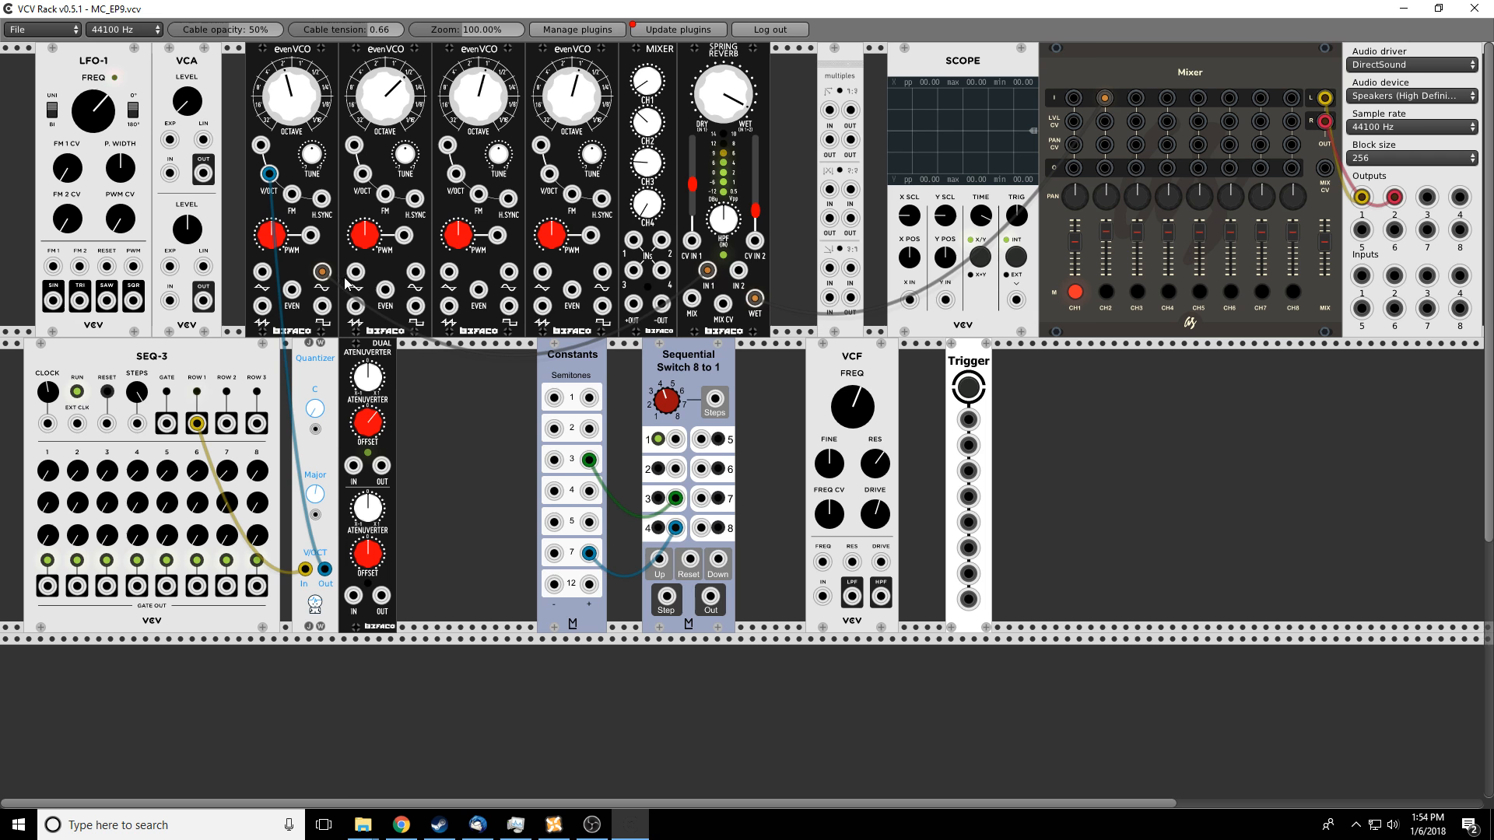
Patch the first evenVCO's sine output into main mixer channel 1, audition it at an adjusted level, and mute channels 1 and 2
left_click_drag(321, 270, 1073, 98)
mouse_move(1067, 269)
left_mouse_down()
mouse_move(1076, 256)
mouse_move(1077, 289)
mouse_move(1074, 249)
left_mouse_up()
left_click(1074, 287)
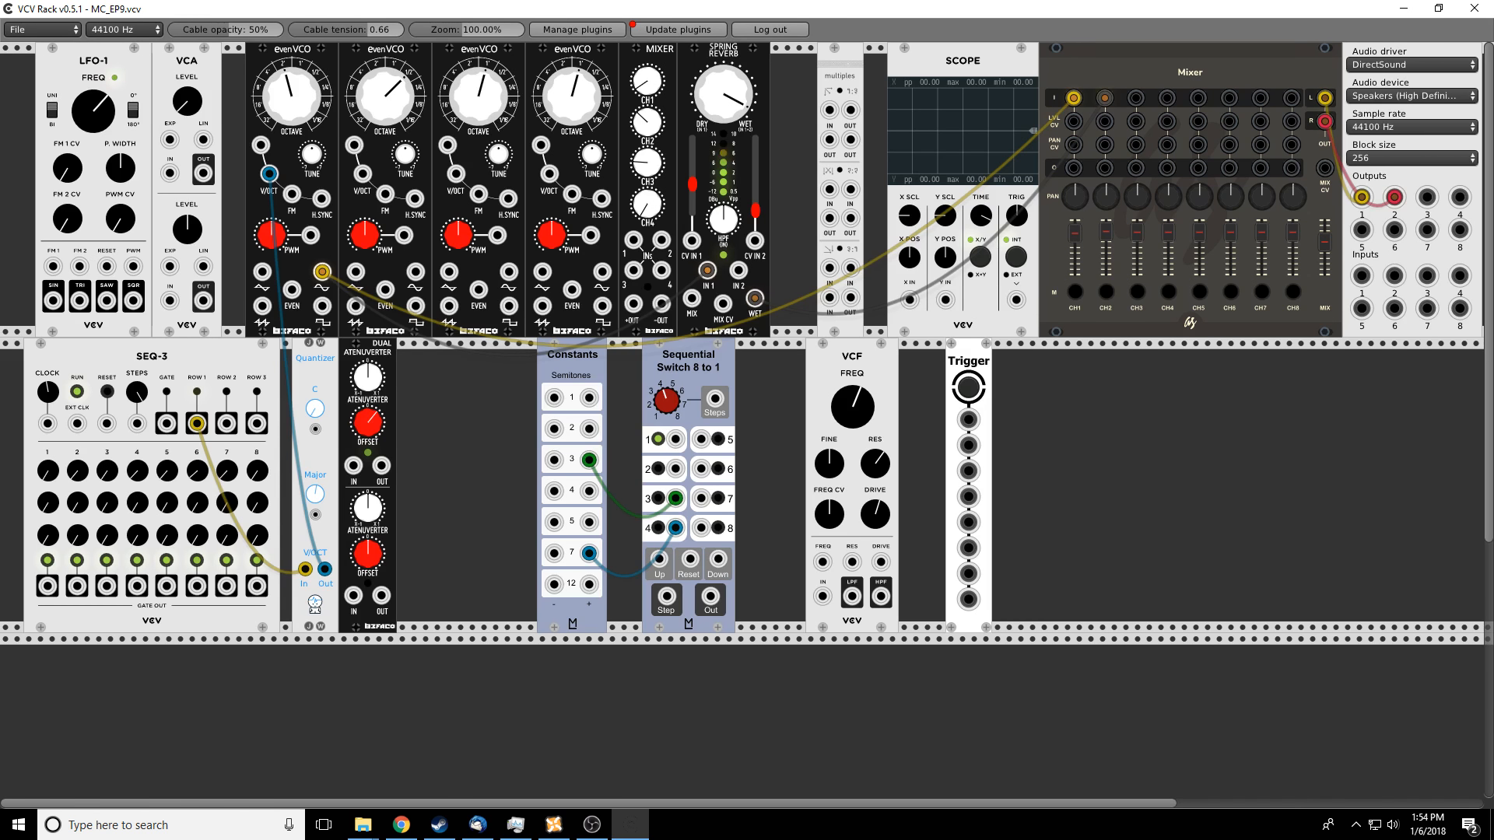
left_click(1074, 292)
left_click(1105, 293)
Move the multiples module into the second row's empty space past the Trigger module and open the module list
left_click_drag(853, 99, 1169, 393)
right_click(1058, 406)
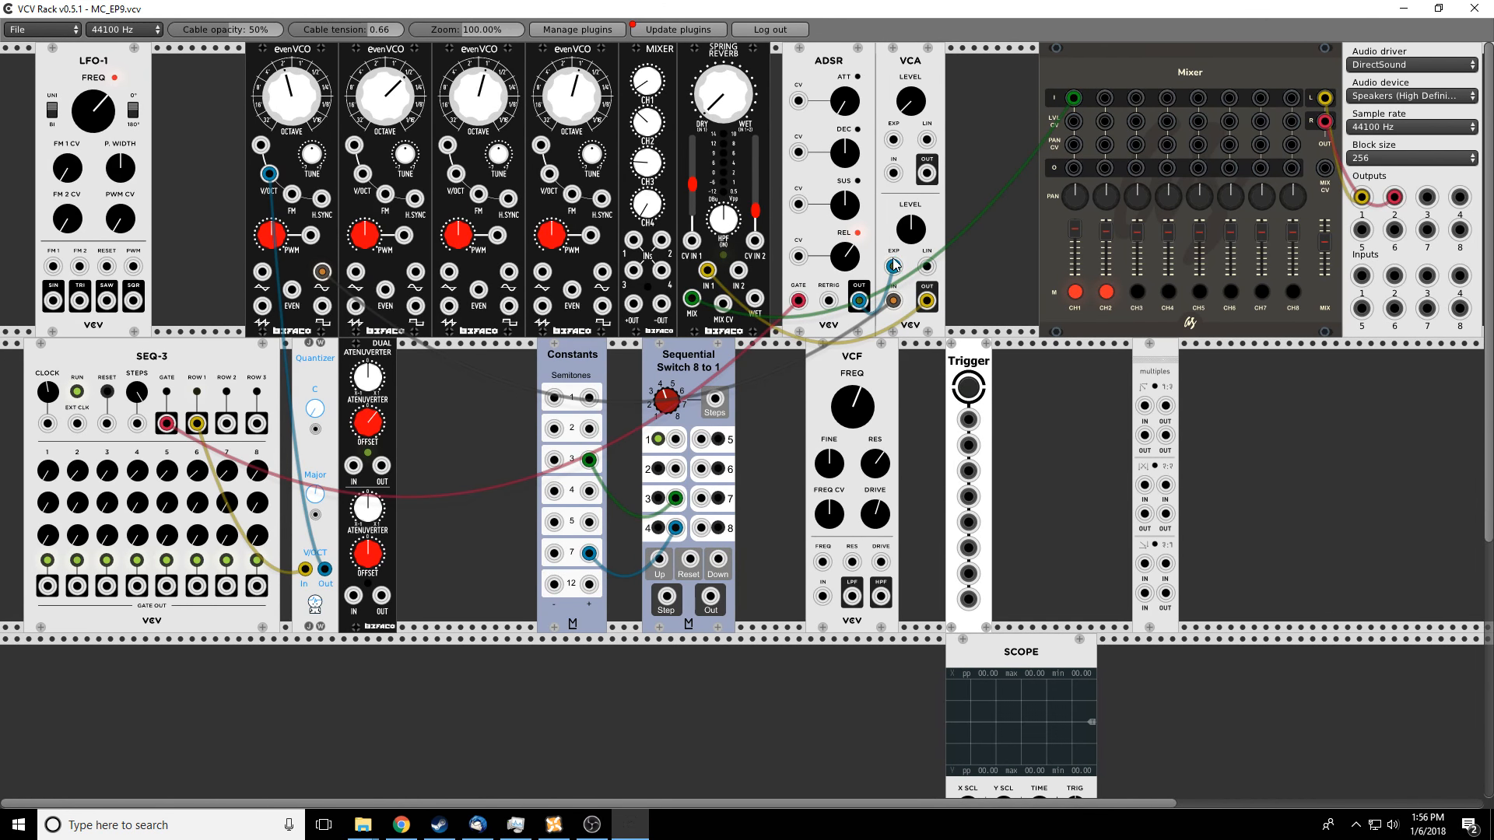
Raise the second VCA level, unmute main mixer channel 1, and adjust the ADSR's attack and release
left_click_drag(913, 233, 913, 187)
left_click(1075, 292)
left_click_drag(849, 109, 849, 98)
left_click_drag(840, 256, 839, 287)
Turn up the Spring Reverb's dry/wet knob, readjusting it after raising the main mixer's mix level
left_click_drag(726, 113, 726, 73)
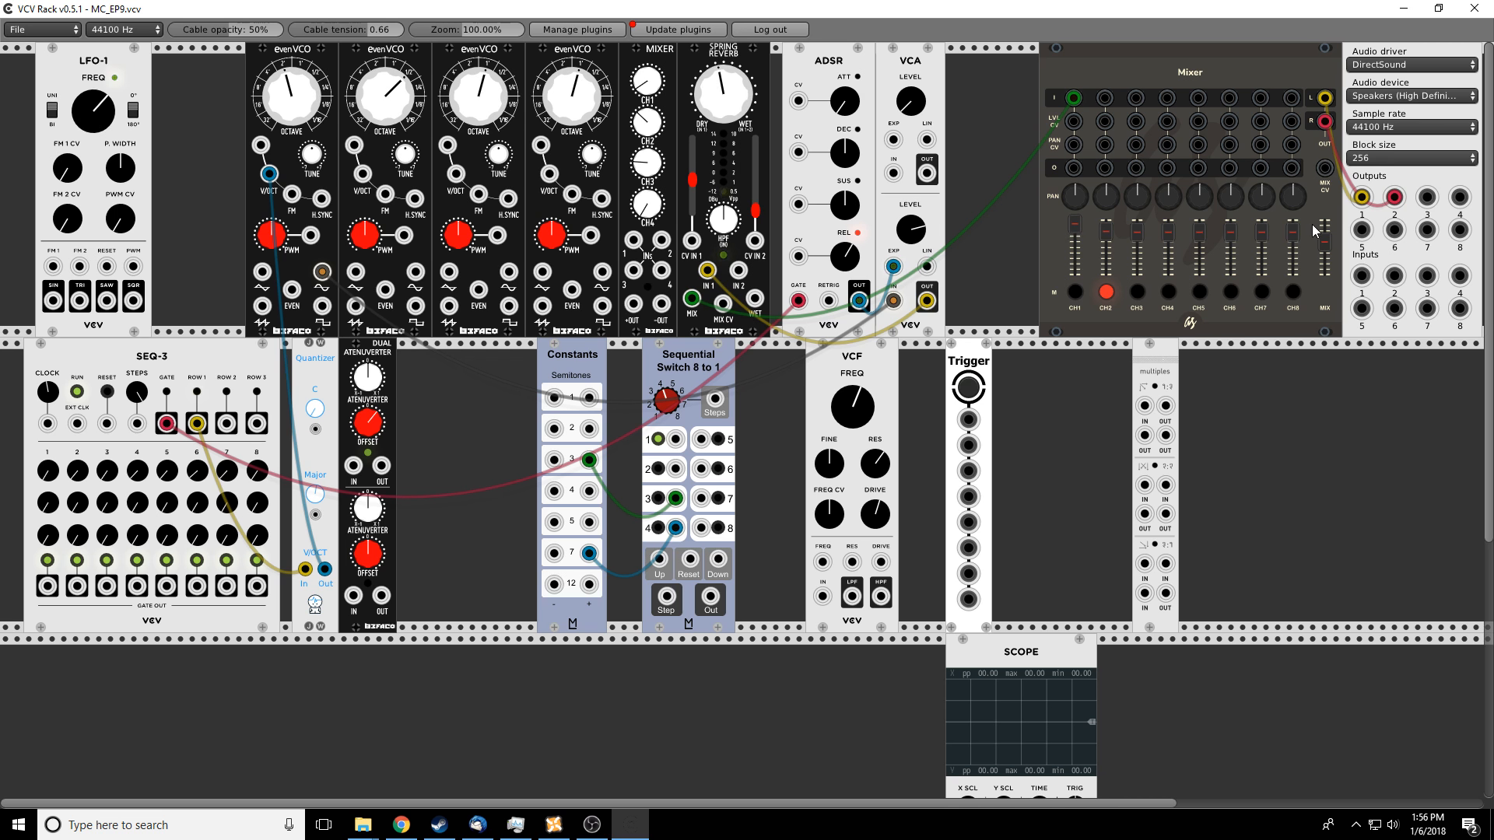
left_click_drag(1324, 244, 1323, 232)
left_click_drag(708, 107, 752, 112)
Move the Spring Reverb's output cable from MIX to WET and readjust its dry/wet knob
left_click_drag(690, 299, 754, 299)
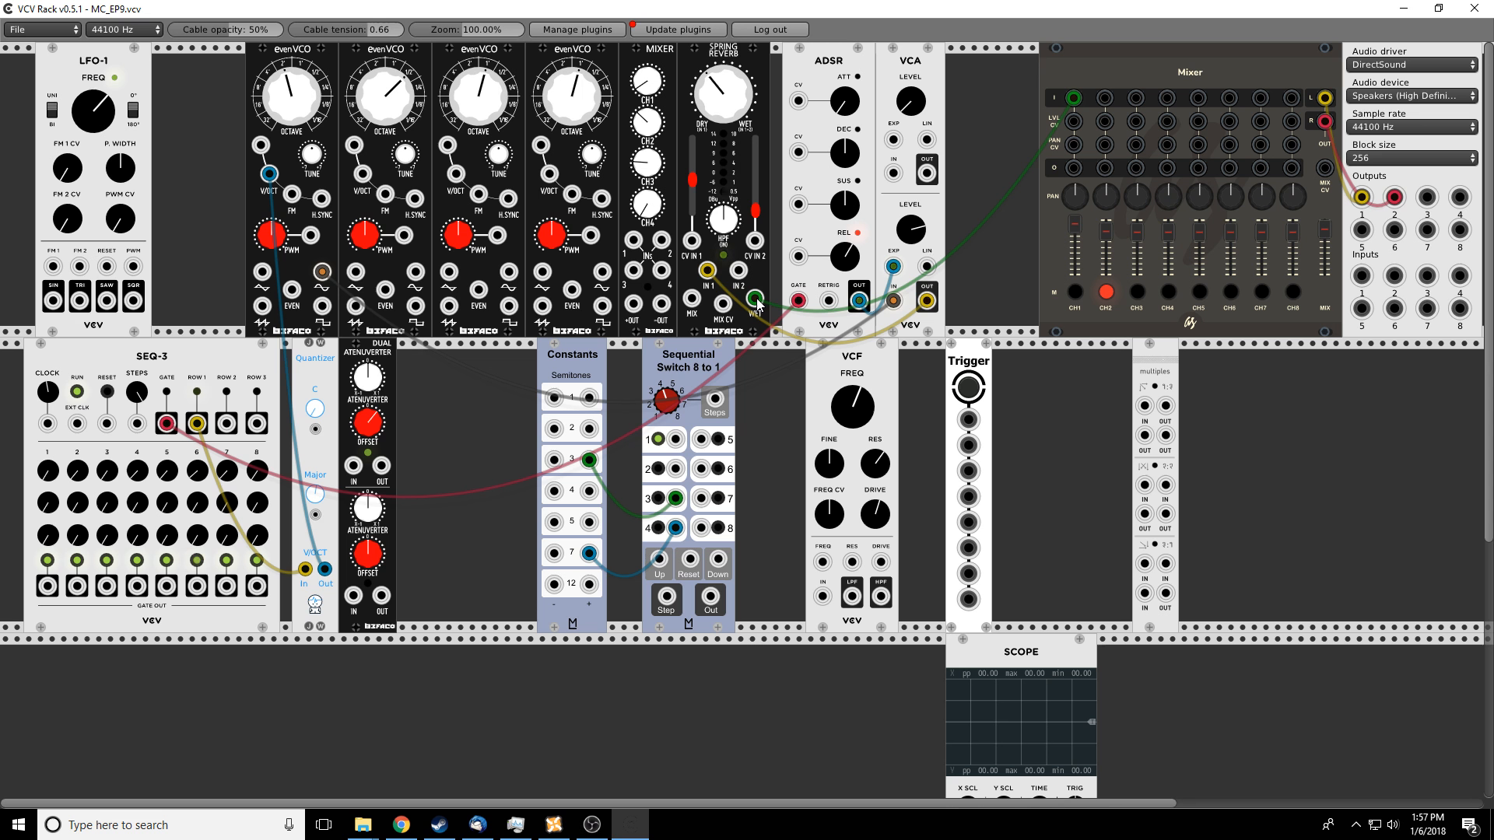
left_click_drag(768, 99, 724, 85)
left_click_drag(723, 95, 724, 87)
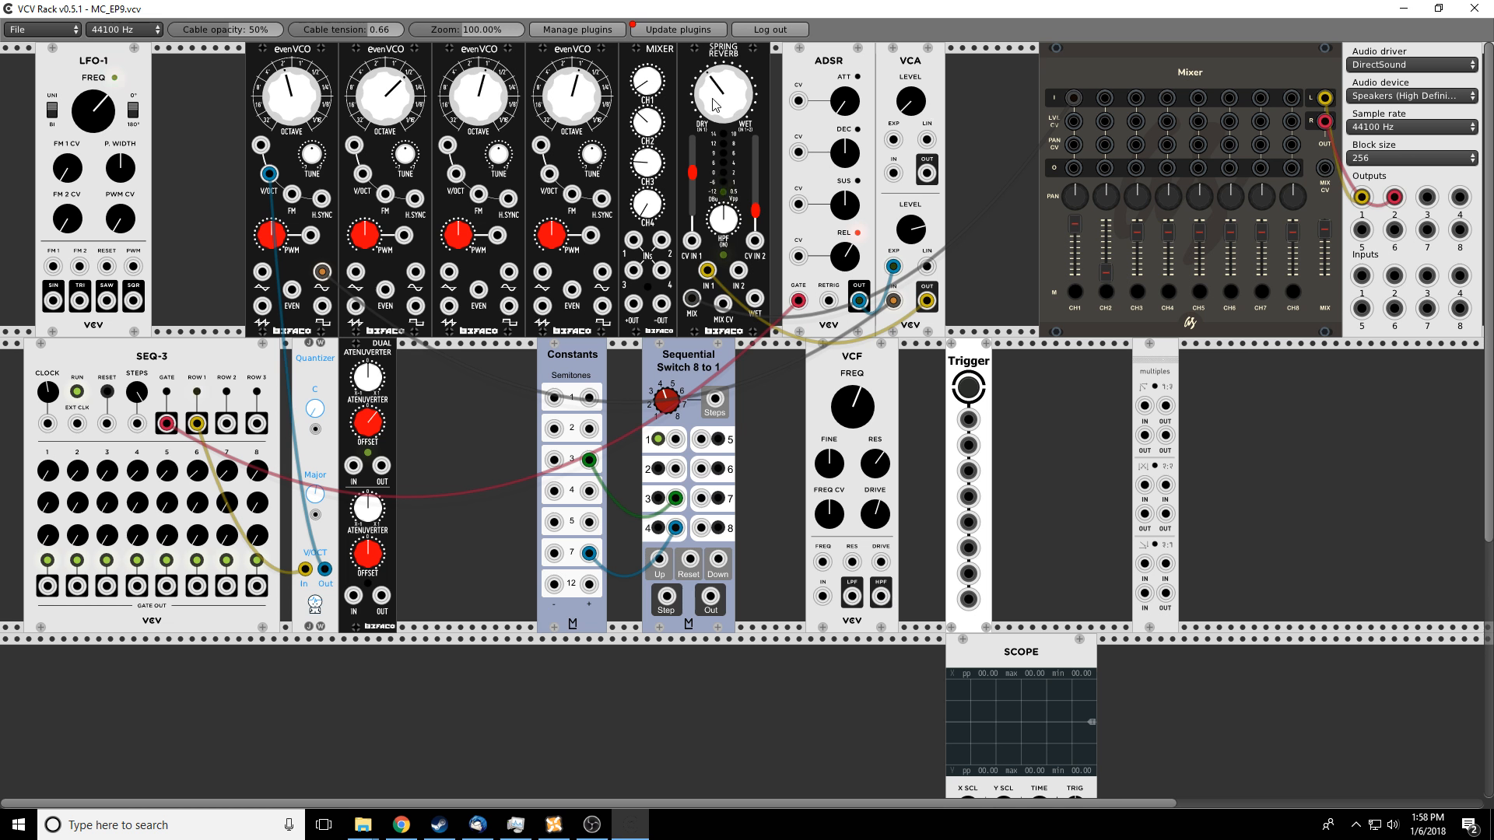
Turn the Spring Reverb's dry/wet knob up to nearly halfway and raise its second input slider
left_click_drag(721, 92, 720, 64)
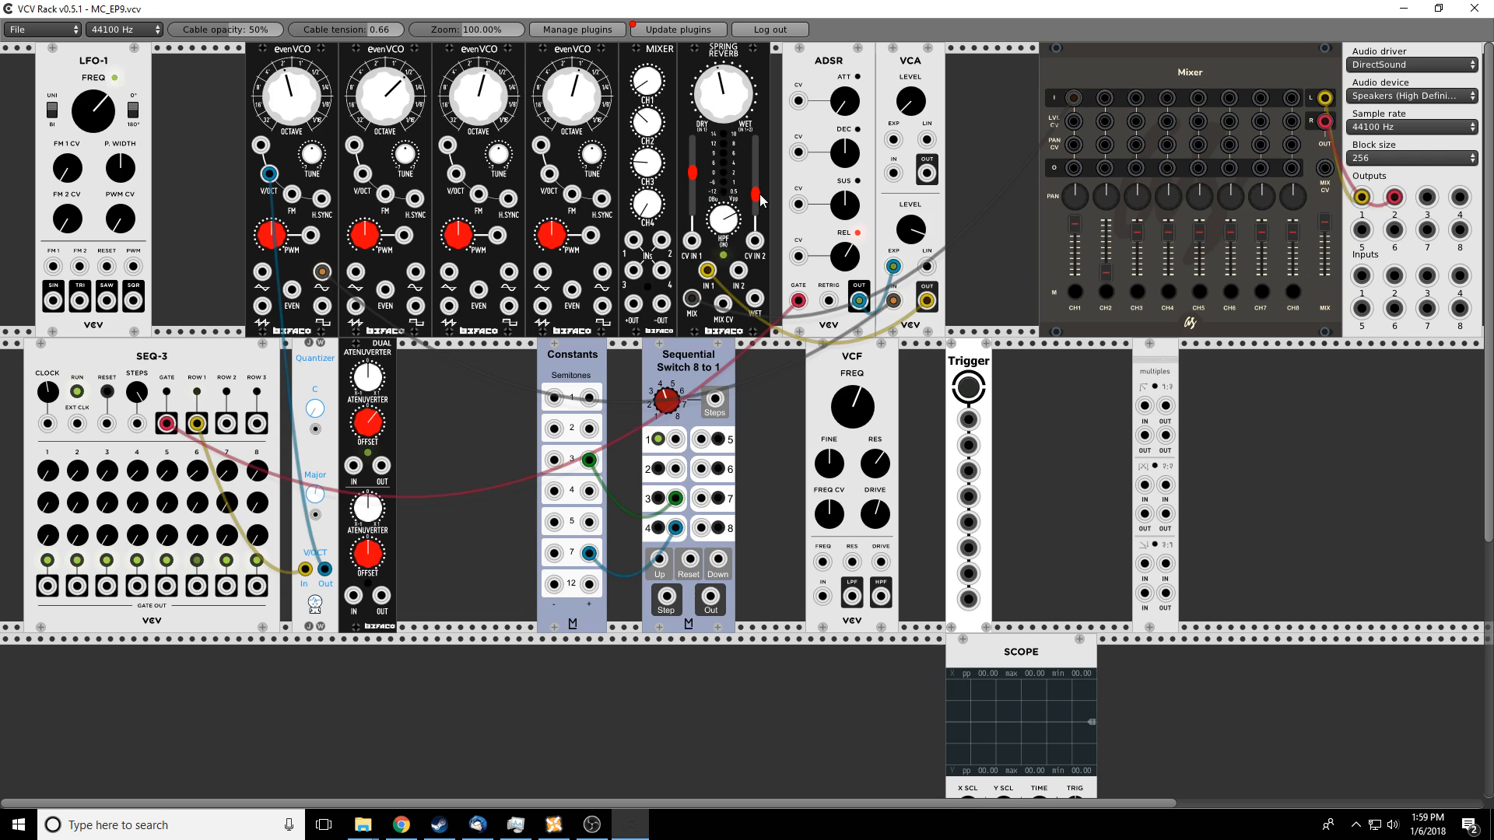
left_click_drag(757, 196, 757, 187)
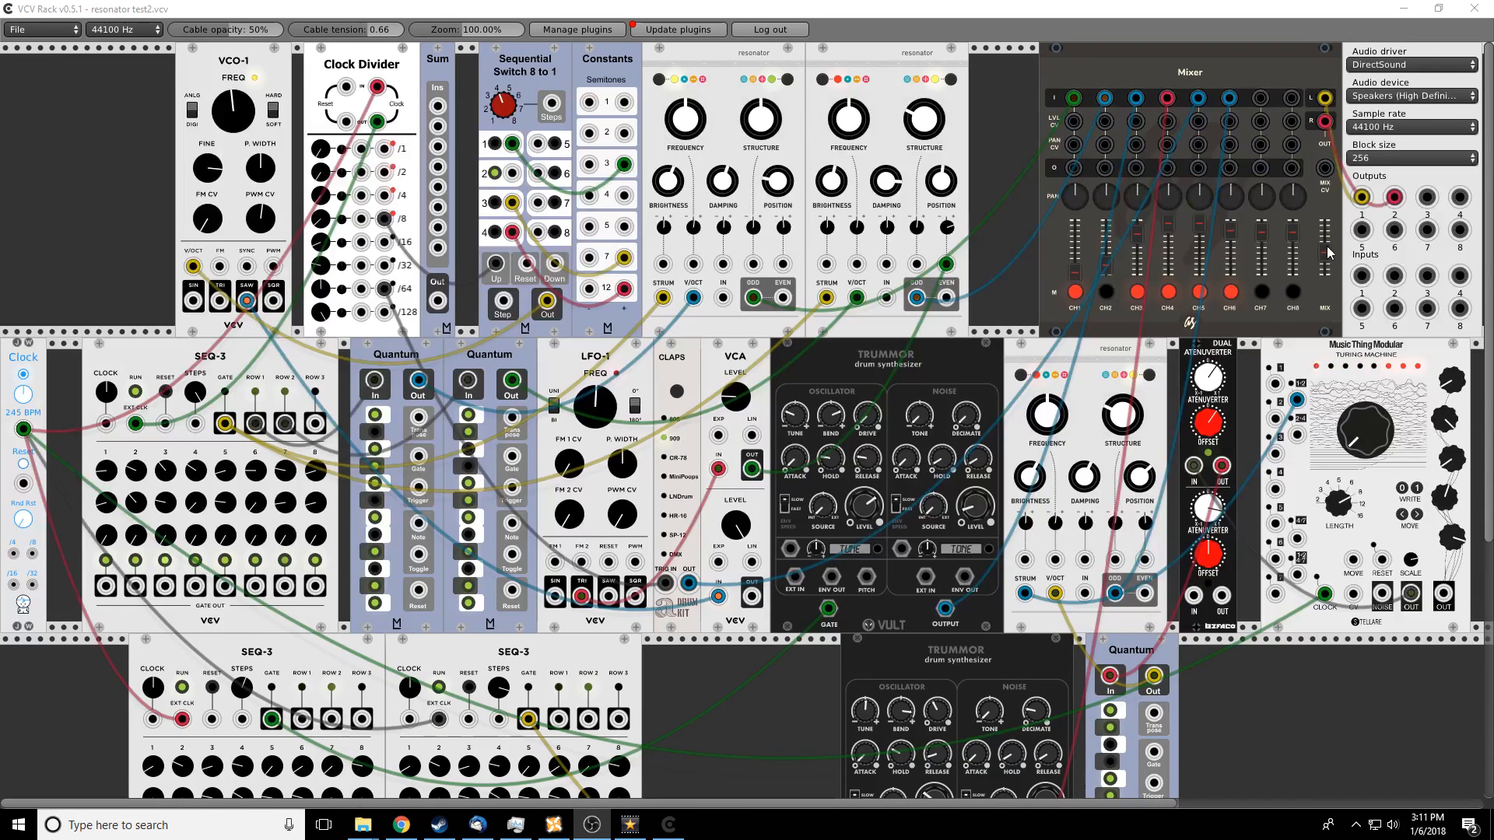
Raise the main mixer's mix level, audition channel 5 by unmuting and muting it, and unmute channel 4
left_click_drag(1325, 247, 1325, 240)
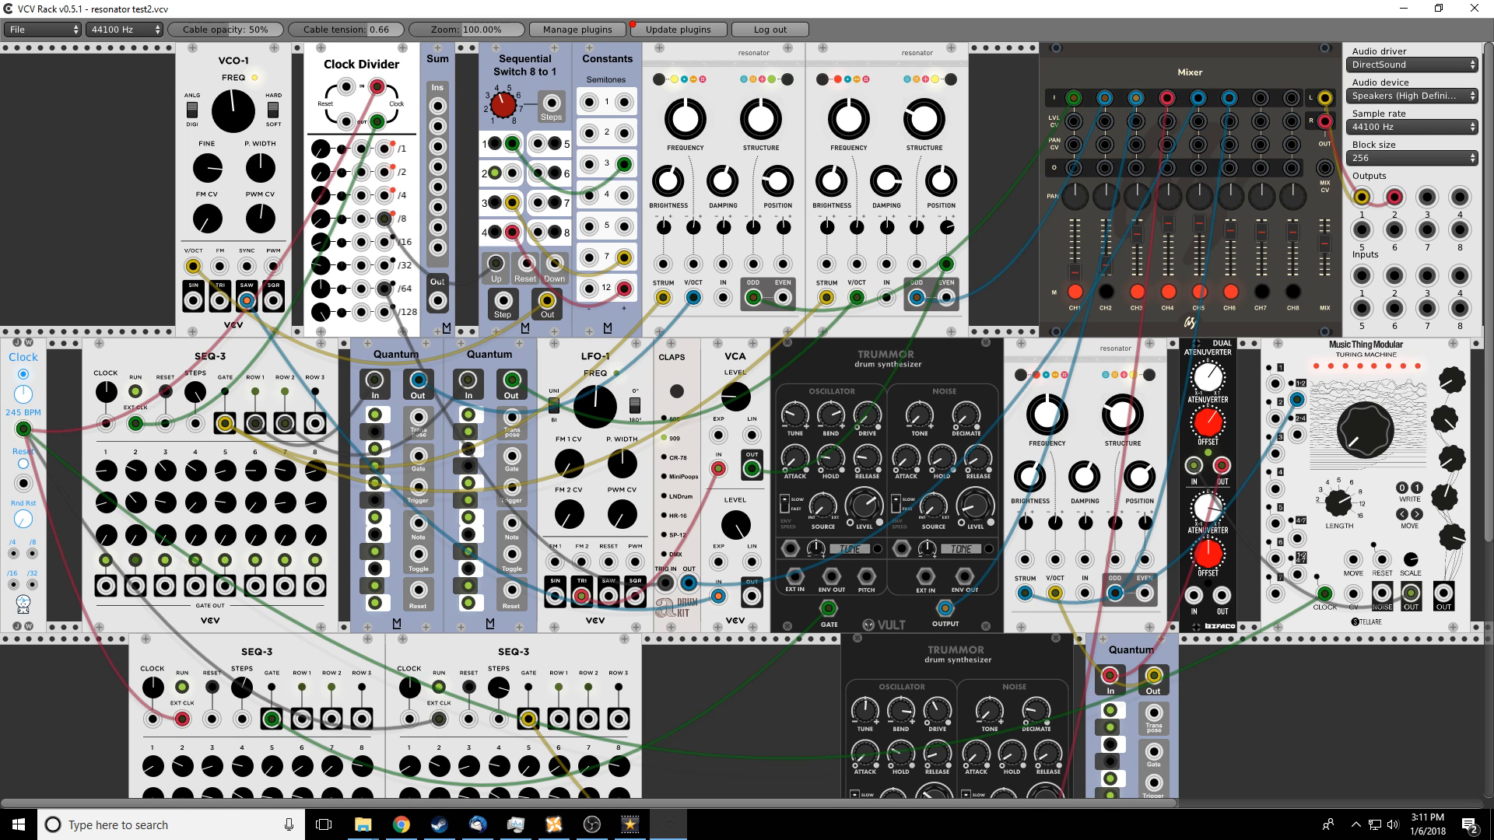
left_click(1230, 291)
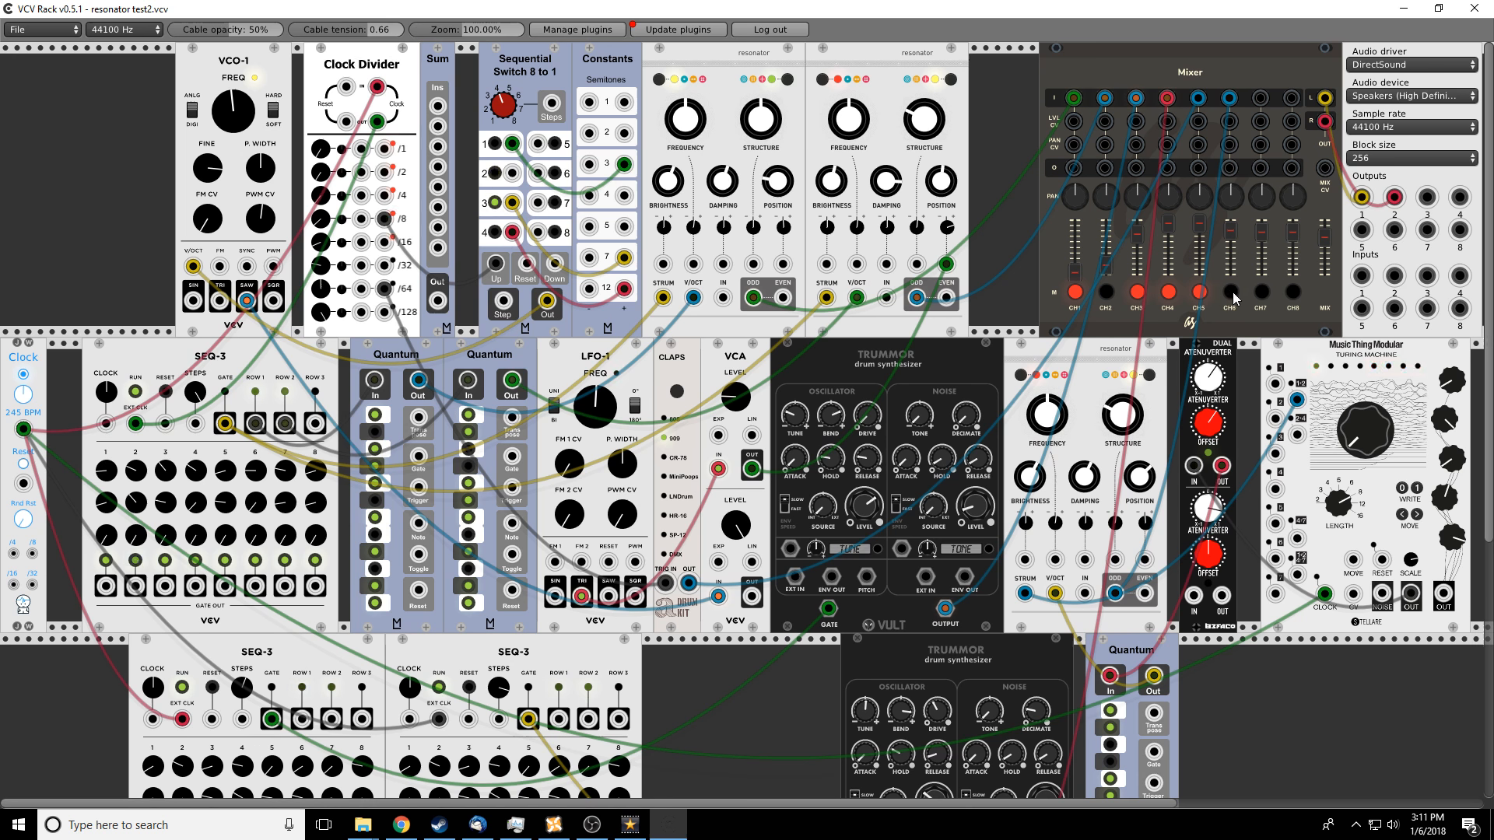
left_click(1201, 298)
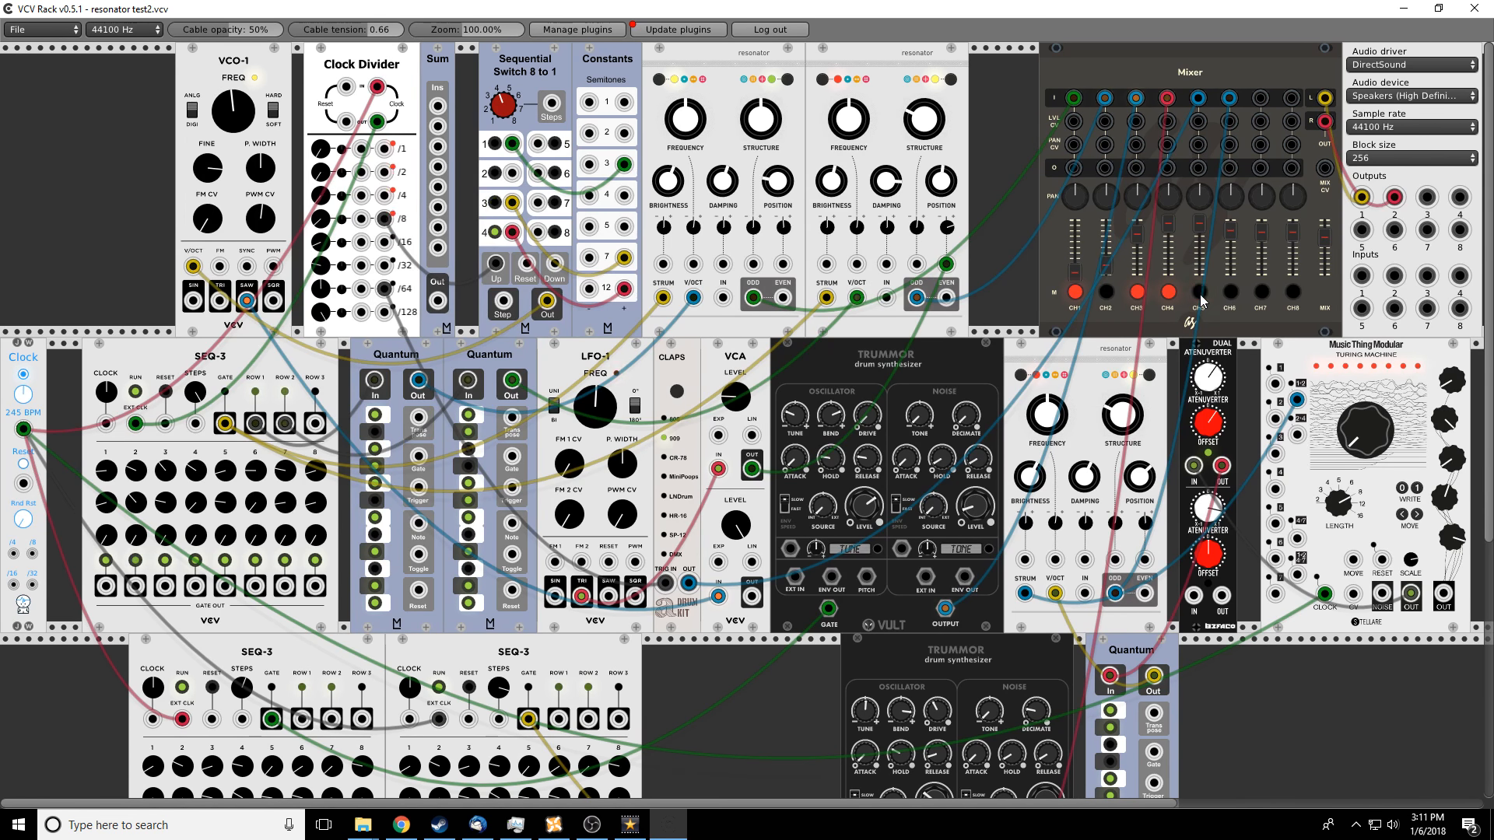
left_click(1201, 294)
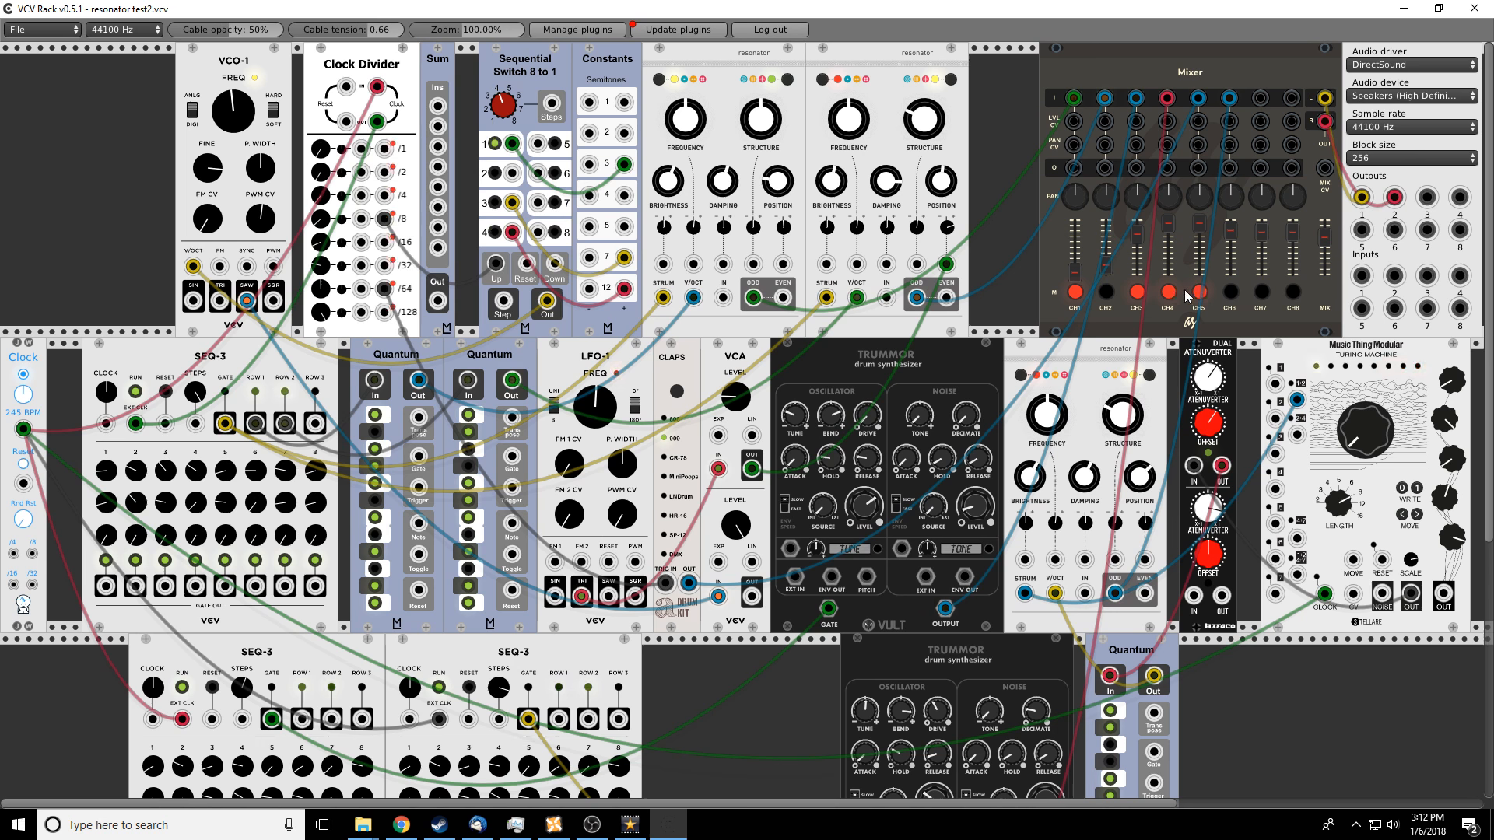
left_click(1169, 292)
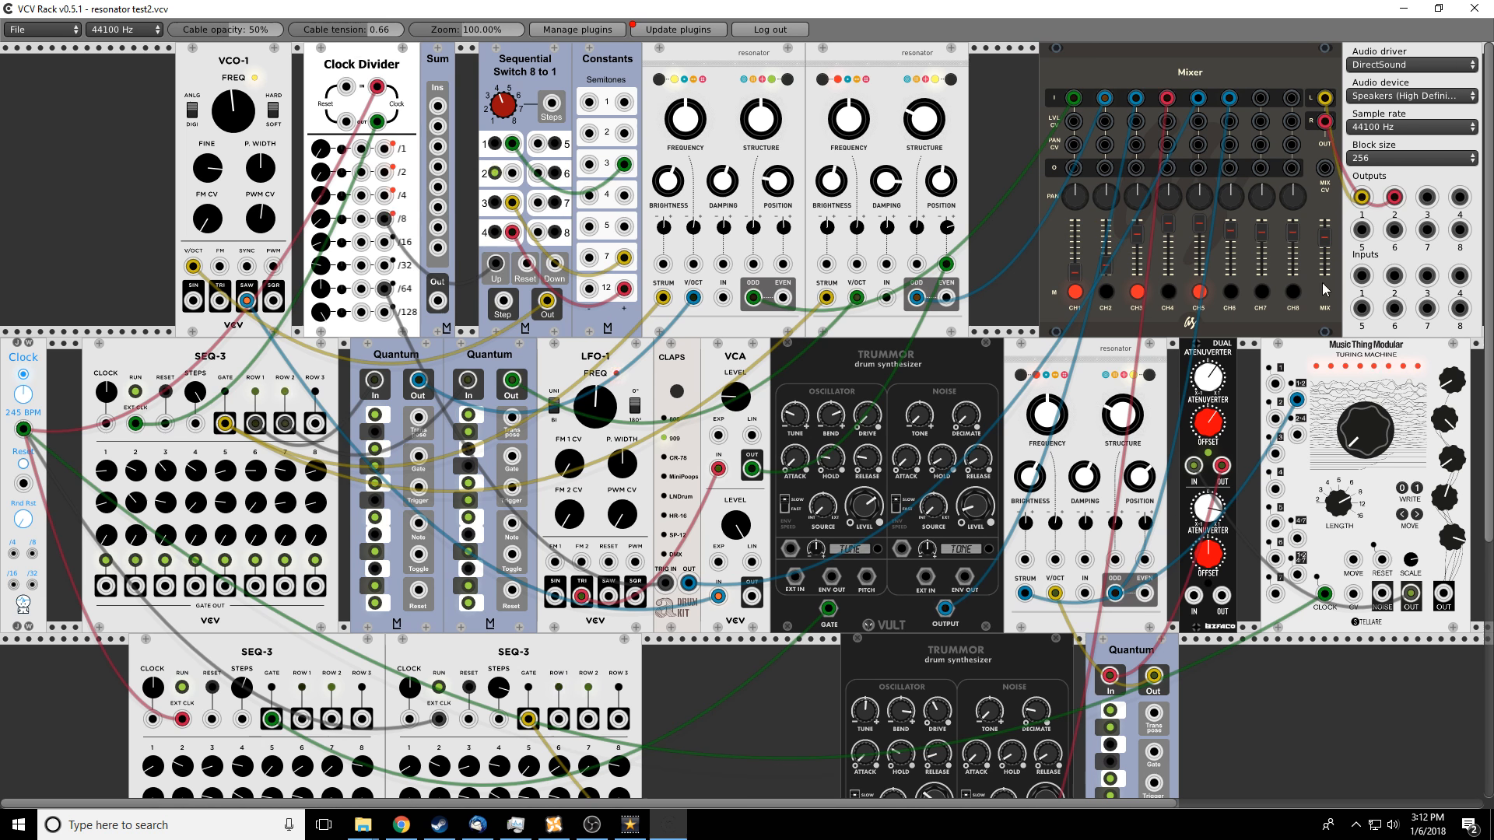